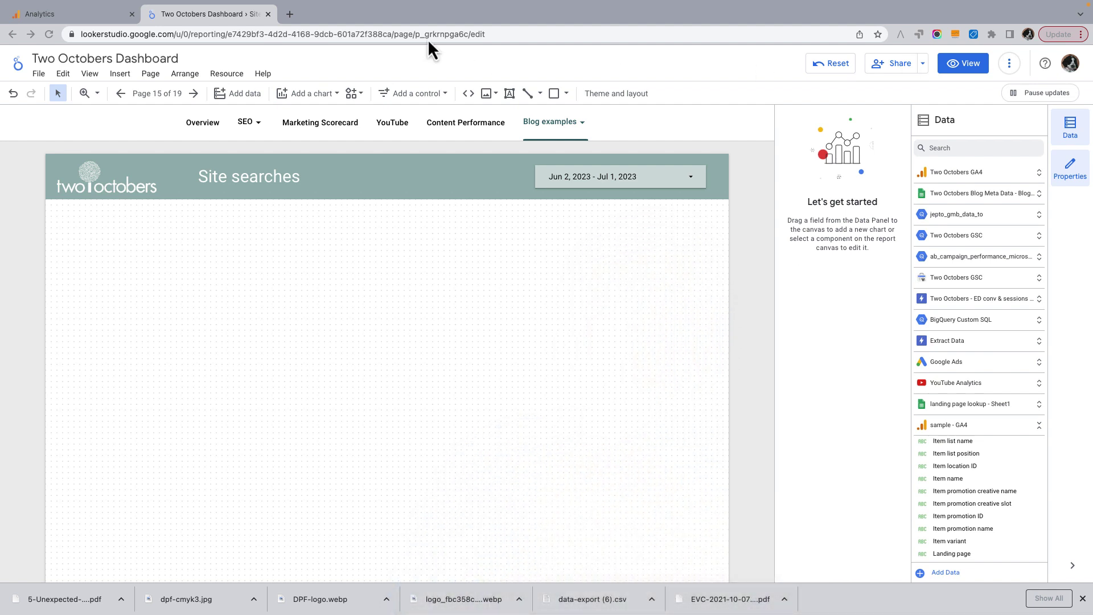
Open Google Tag Assistant in a new browser tab and start debugging the twooctobers.com domain
{"action": "left_click", "coordinate": [291, 14]}
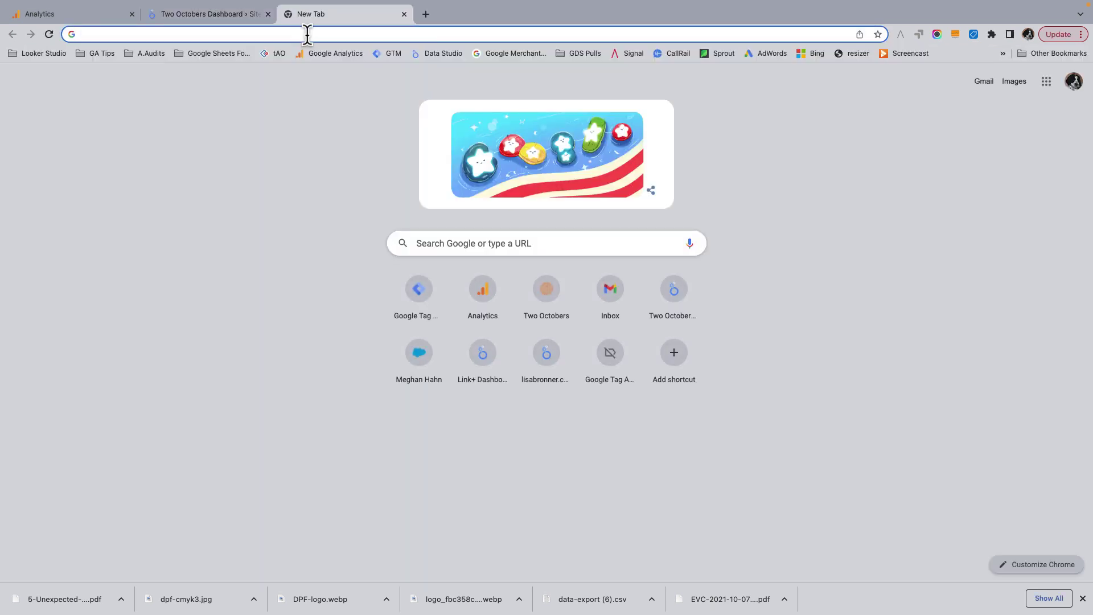
{"action": "left_click", "coordinate": [307, 34]}
{"action": "type", "text": "tag"}
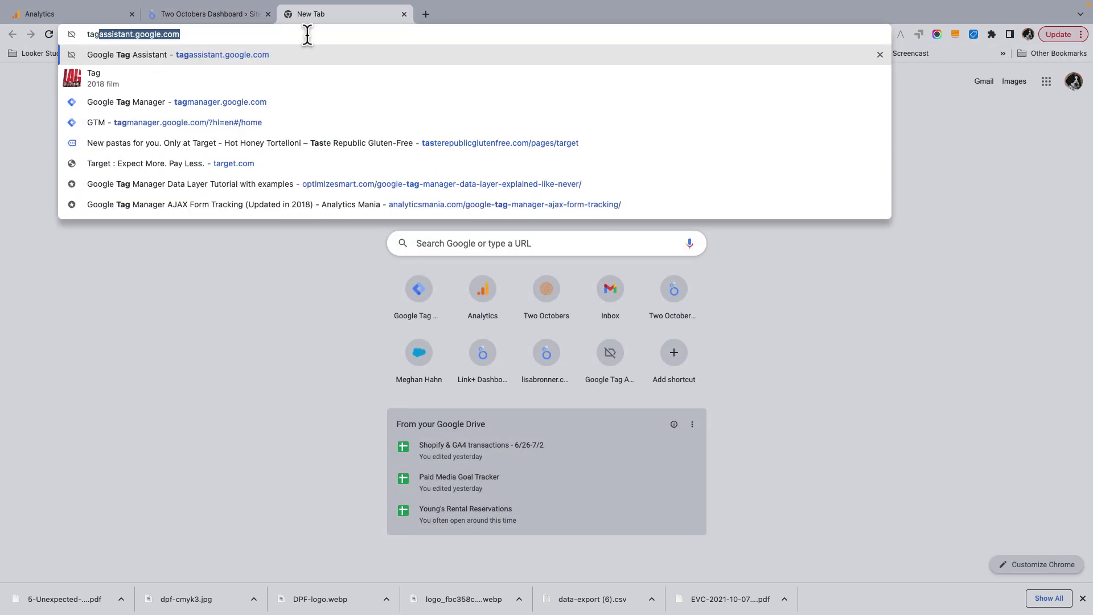
{"action": "key", "text": "Tab"}
{"action": "key", "text": "Return"}
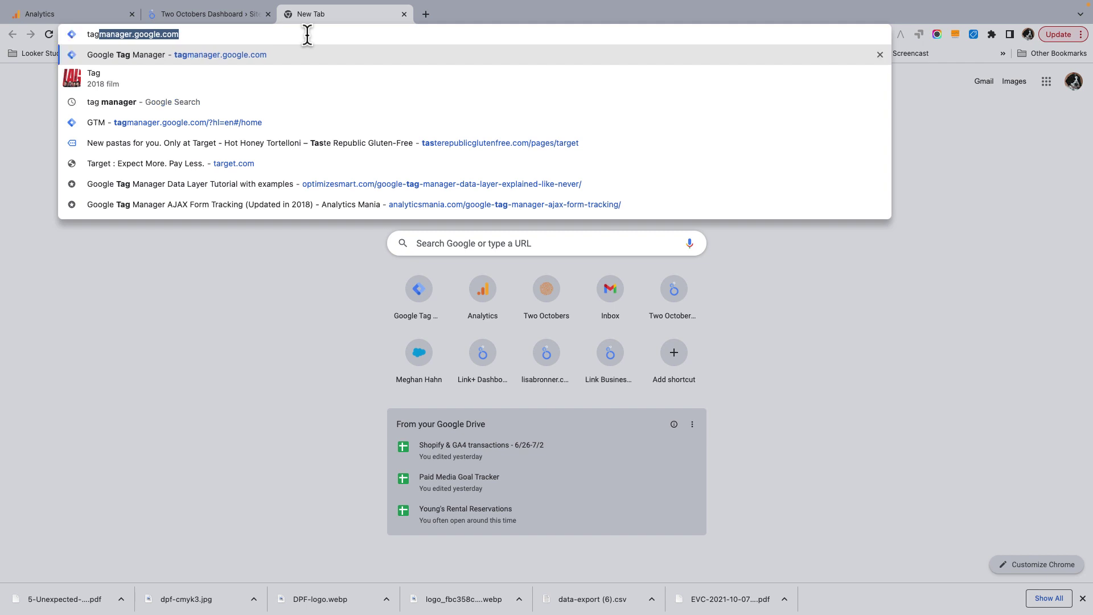
{"action": "key", "text": "Return"}
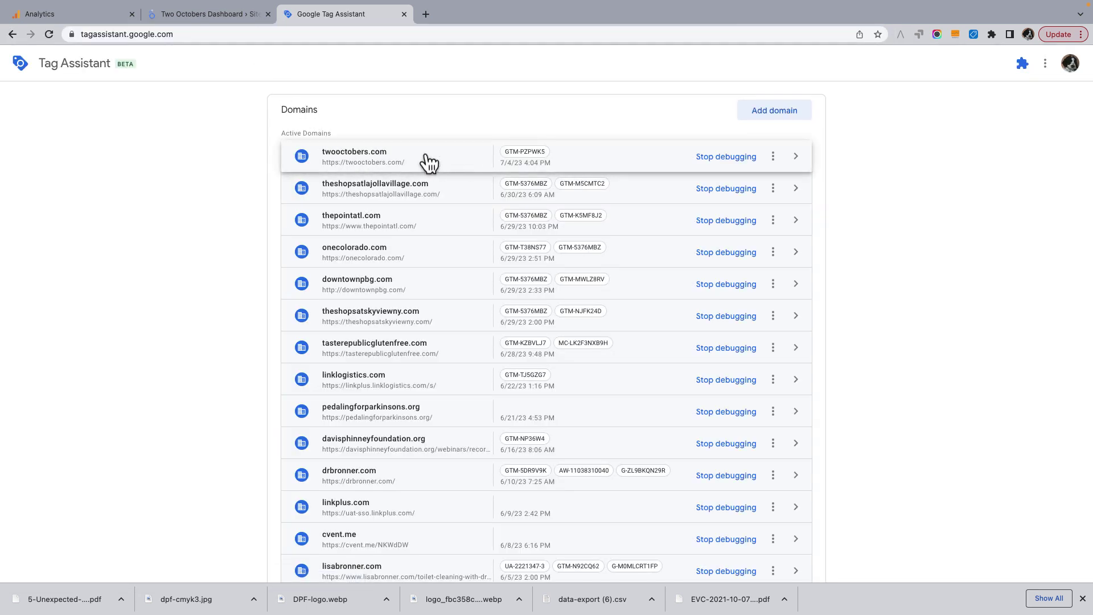
{"action": "left_click", "coordinate": [425, 156]}
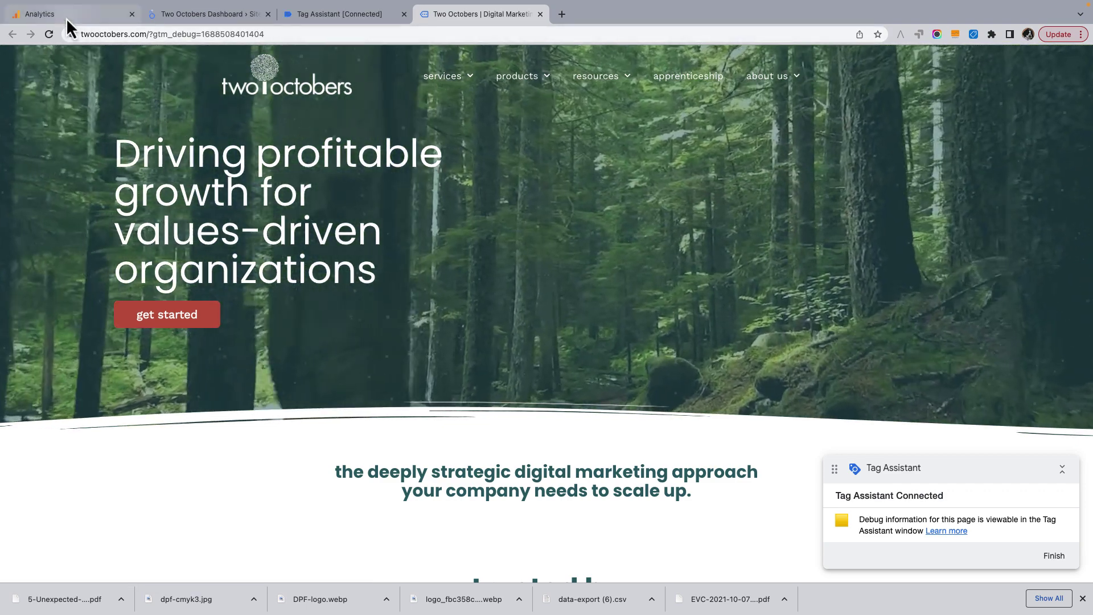
Switch to Google Analytics and open DebugView for the Two Octobers GA4 property
{"action": "left_click", "coordinate": [66, 18]}
{"action": "scroll", "coordinate": [160, 367], "scroll_direction": "down", "scroll_amount": 5}
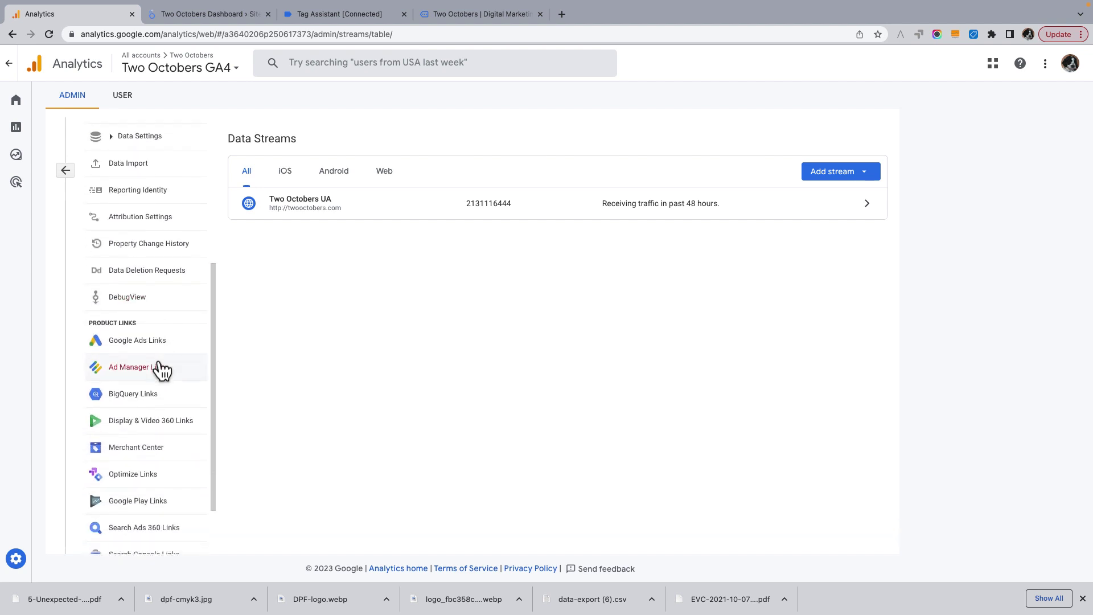
{"action": "left_click", "coordinate": [136, 288]}
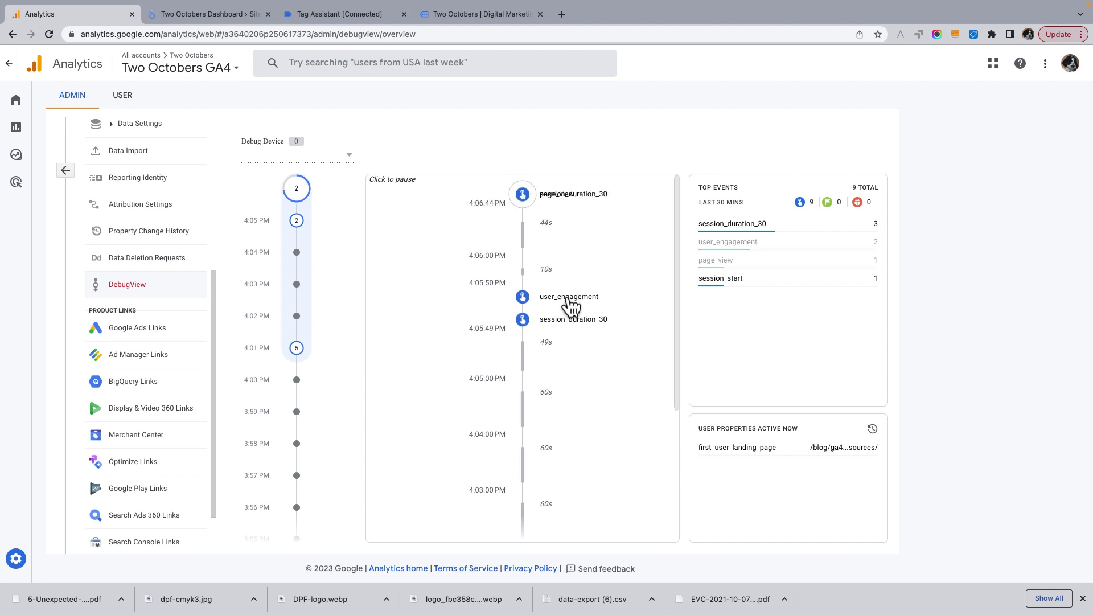
Return to the Two Octobers website, go to its blog, and search the blog for "ga4"
{"action": "left_click", "coordinate": [477, 15]}
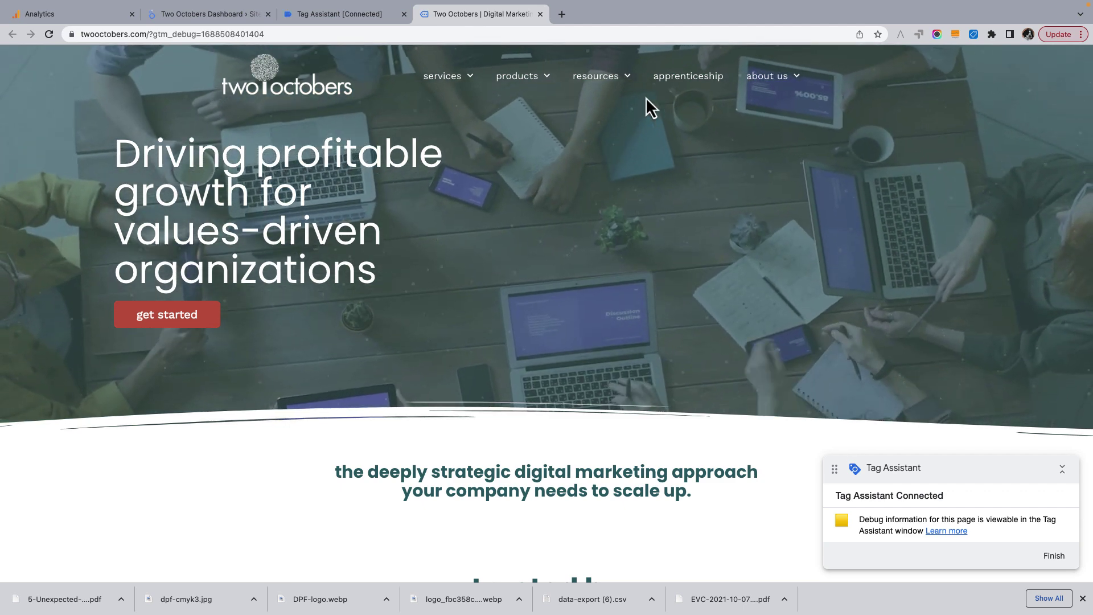
{"action": "mouse_move", "coordinate": [595, 77]}
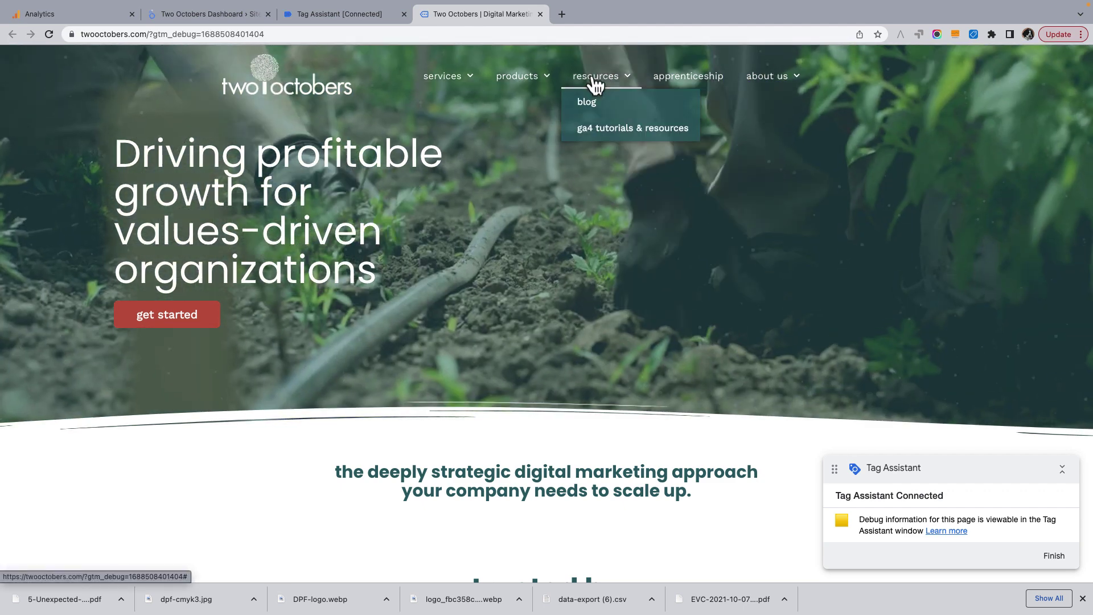
{"action": "left_click", "coordinate": [593, 106]}
{"action": "scroll", "coordinate": [626, 171], "scroll_direction": "down", "scroll_amount": 5}
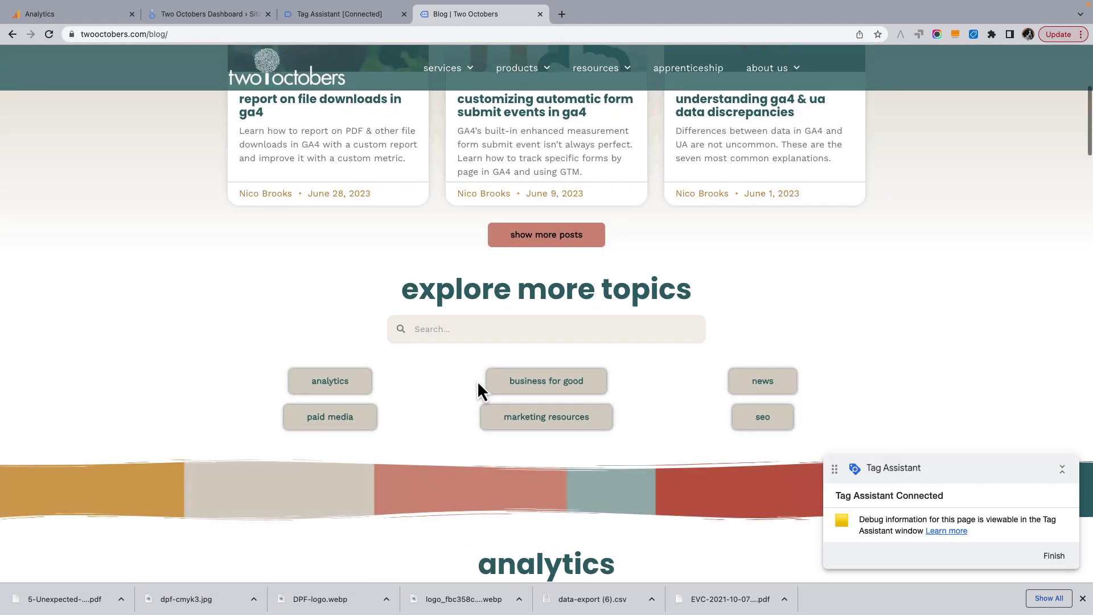
{"action": "left_click", "coordinate": [479, 325]}
{"action": "type", "text": "ga4"}
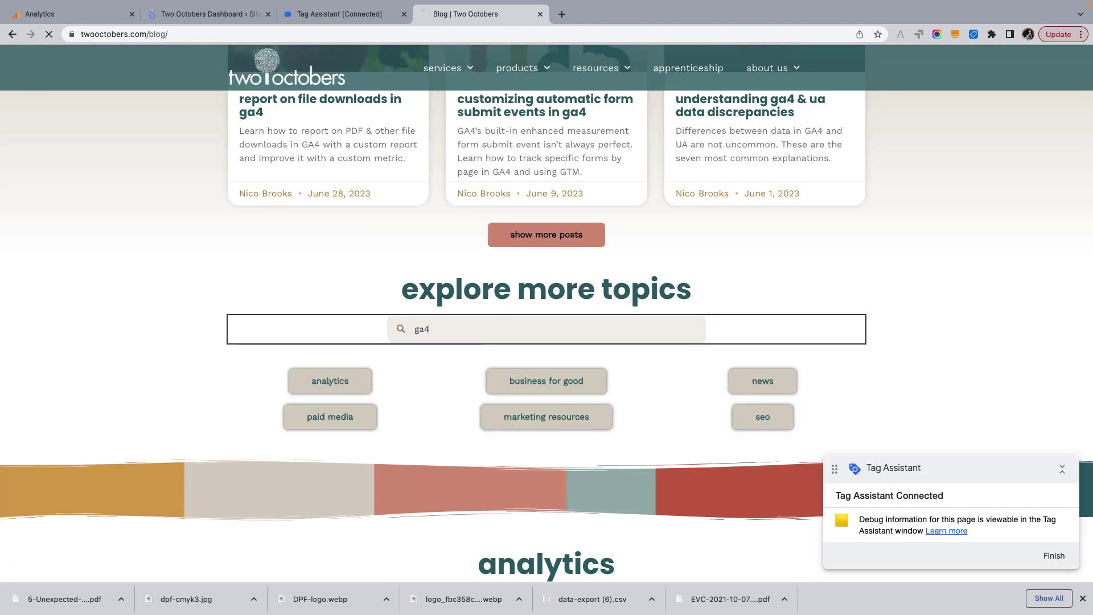
{"action": "key", "text": "Return"}
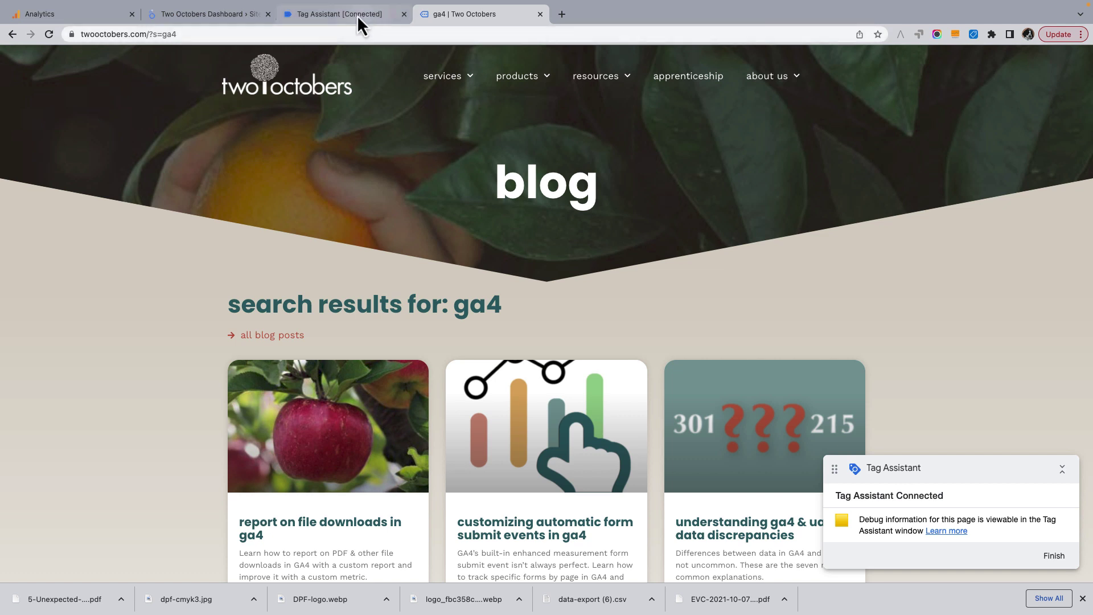
Inspect the view_search_results event in Google Analytics DebugView and expand its search_term parameter
{"action": "left_click", "coordinate": [53, 14]}
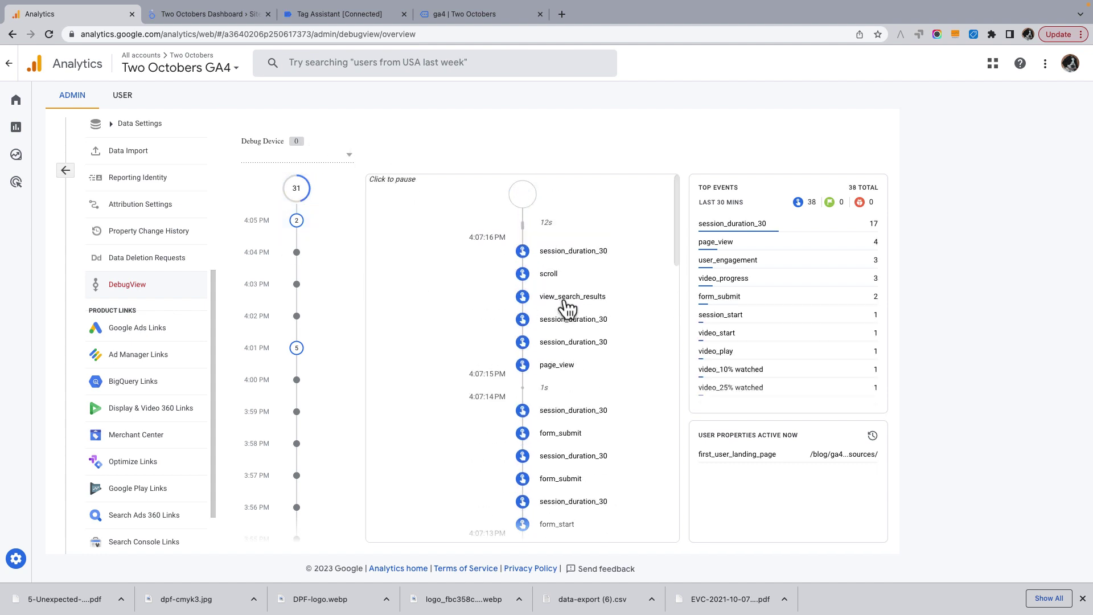
{"action": "left_click", "coordinate": [585, 307]}
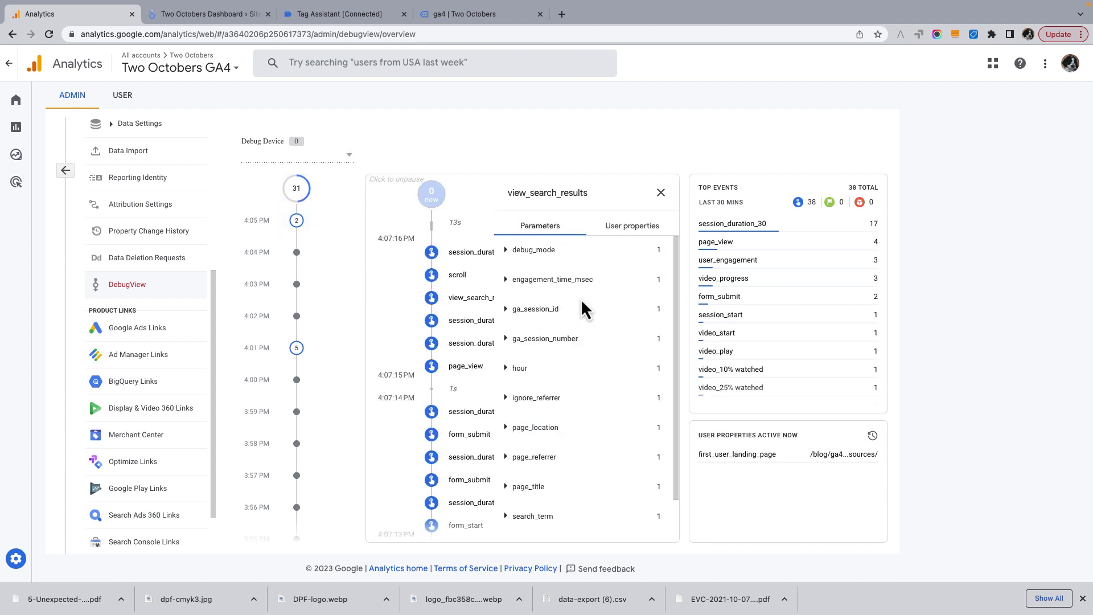
{"action": "scroll", "coordinate": [585, 307], "scroll_direction": "down", "scroll_amount": 2}
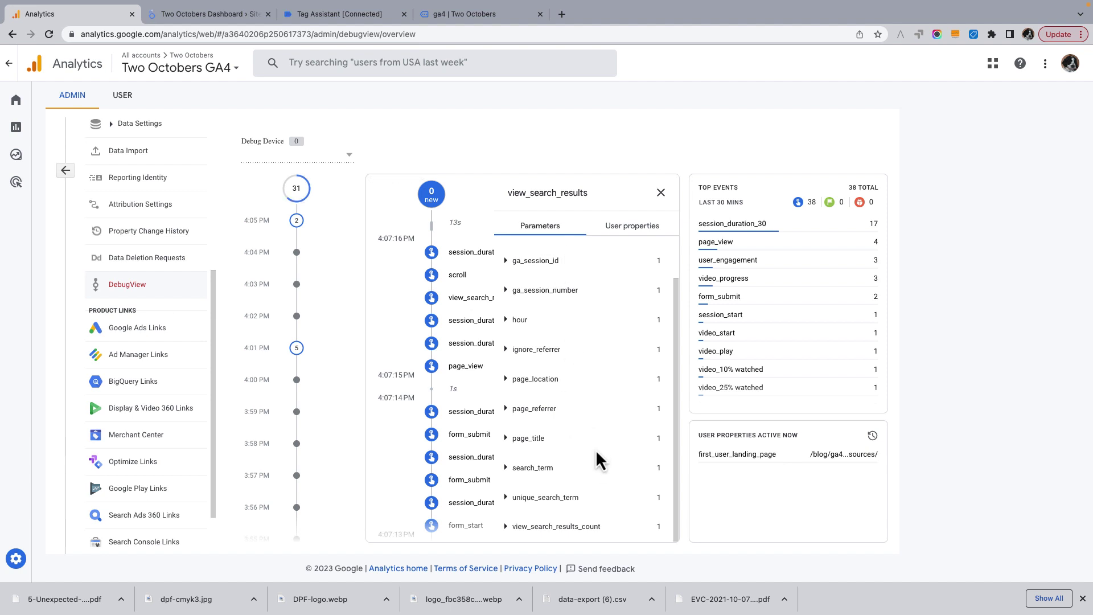
{"action": "scroll", "coordinate": [600, 459], "scroll_direction": "up", "scroll_amount": 2}
{"action": "scroll", "coordinate": [593, 467], "scroll_direction": "down", "scroll_amount": 2}
{"action": "left_click", "coordinate": [547, 470]}
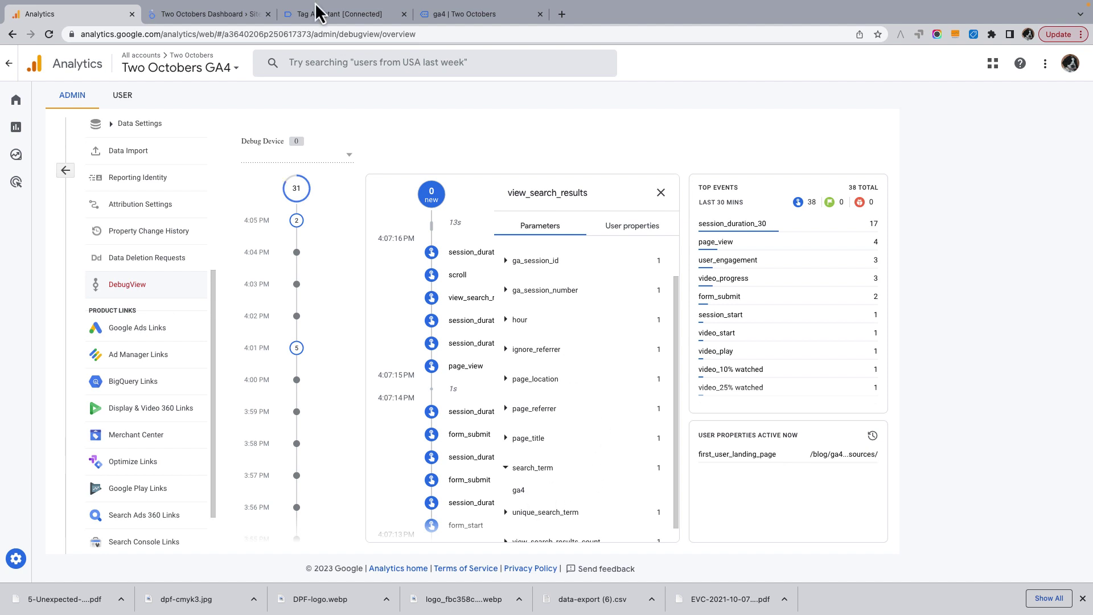
Show the advanced site search settings under Enhanced measurement for the Two Octobers UA web data stream
{"action": "mouse_move", "coordinate": [244, 47]}
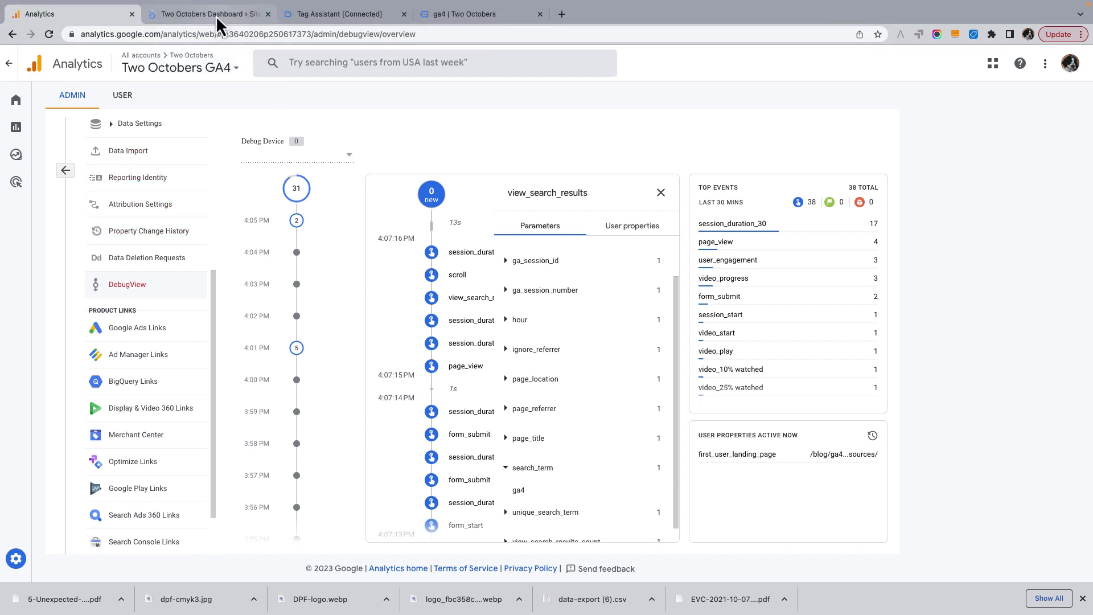
{"action": "scroll", "coordinate": [143, 245], "scroll_direction": "up", "scroll_amount": 5}
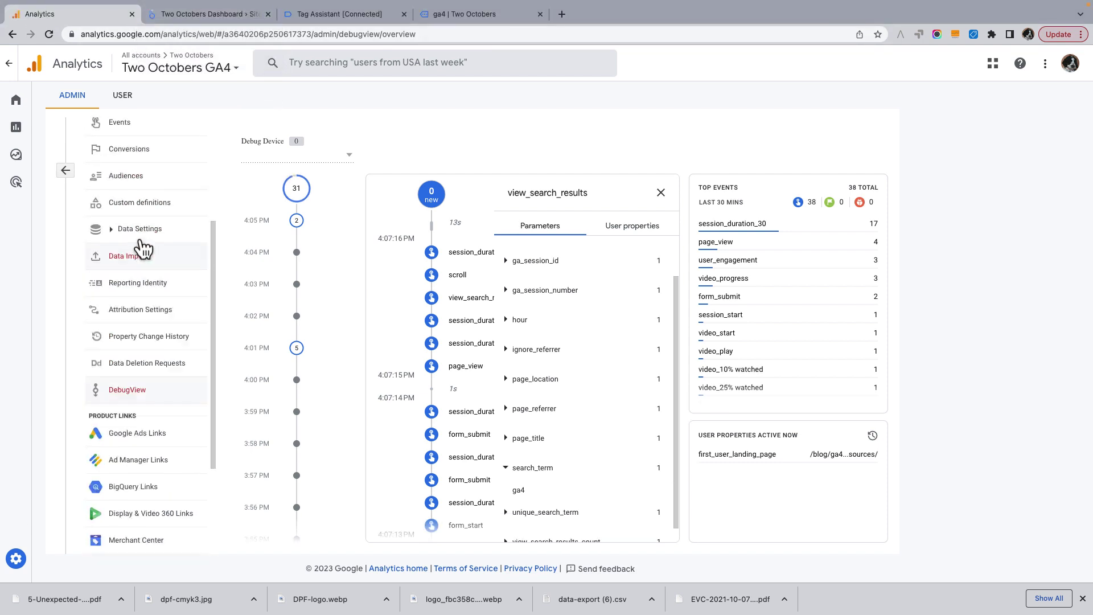
{"action": "scroll", "coordinate": [142, 262], "scroll_direction": "down", "scroll_amount": 1}
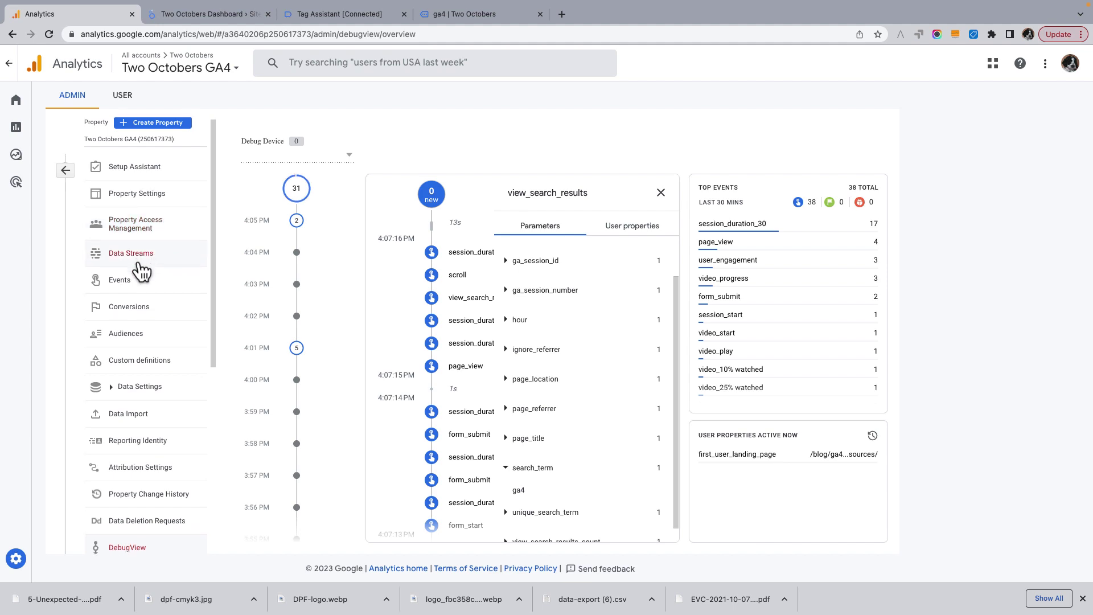
{"action": "left_click", "coordinate": [139, 258]}
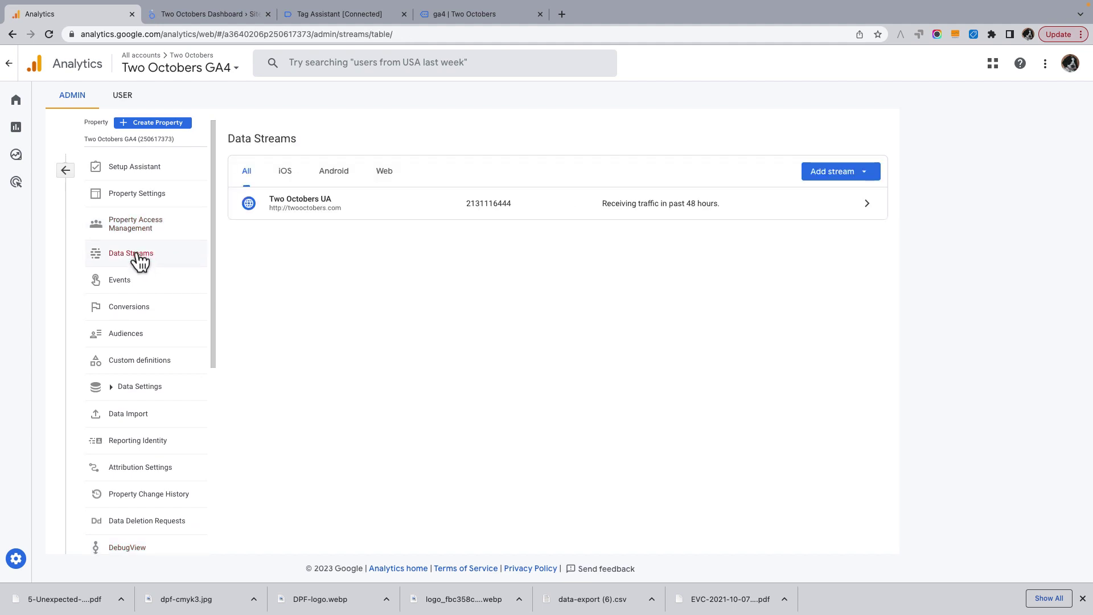
{"action": "left_click", "coordinate": [349, 208]}
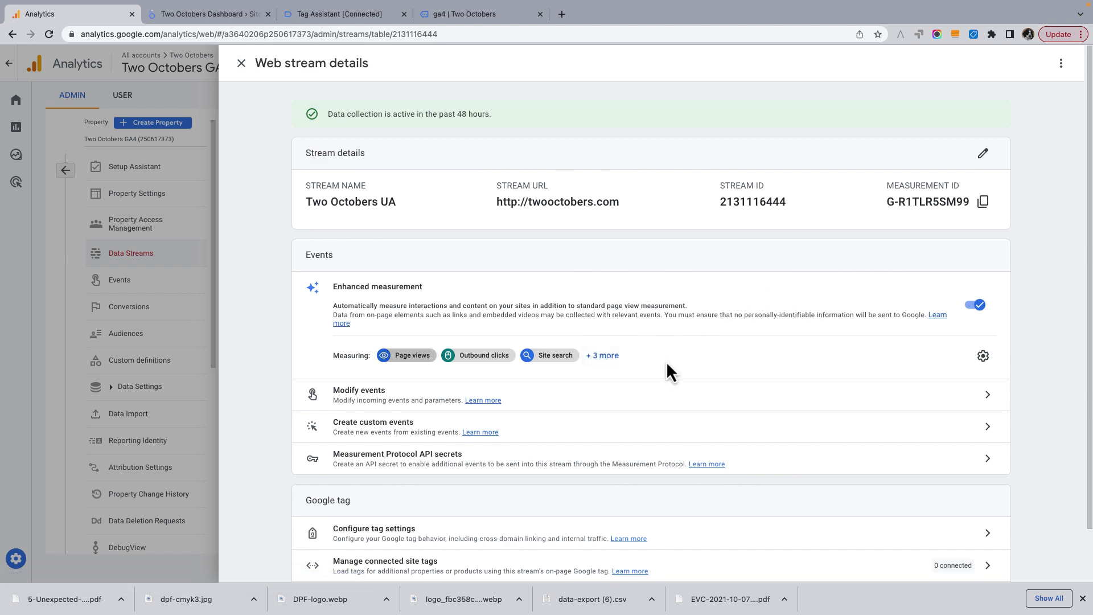
{"action": "left_click", "coordinate": [983, 356]}
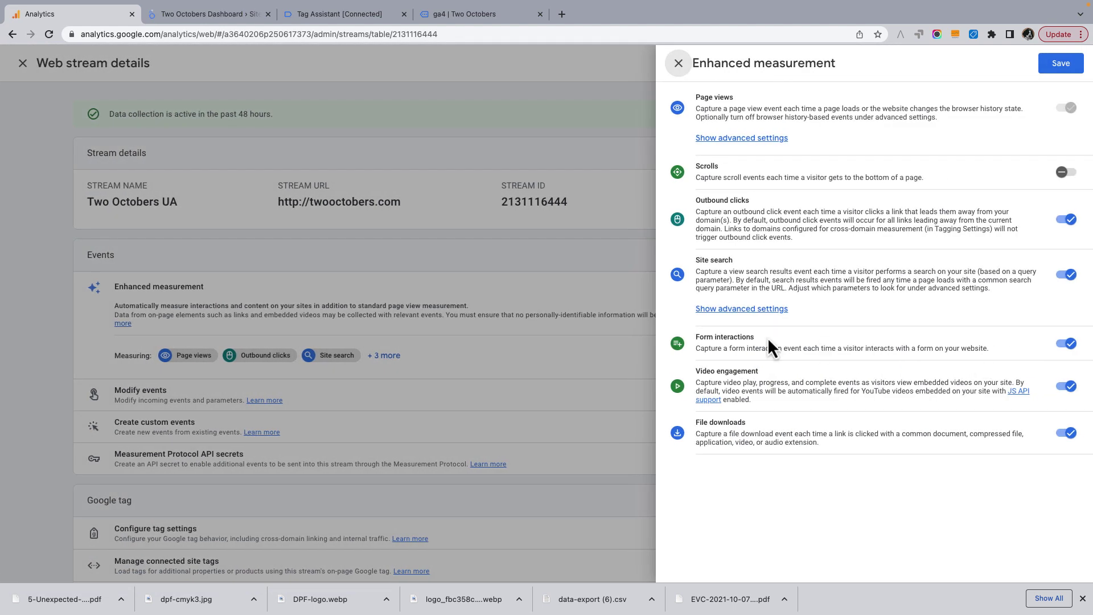
{"action": "left_click", "coordinate": [732, 312]}
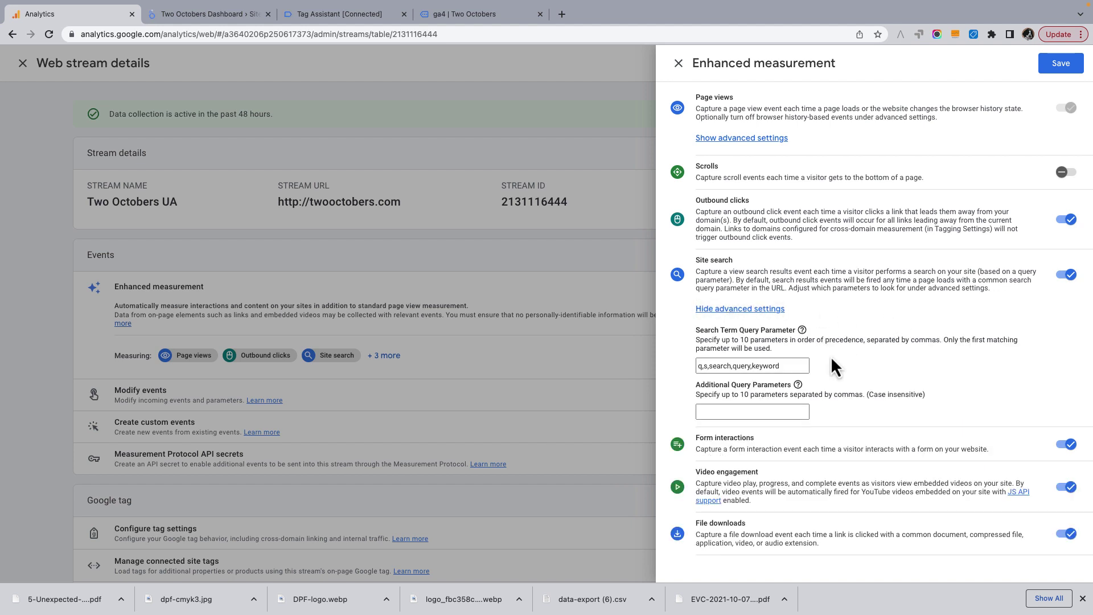
Compare the Search Term Query Parameter list with the query parameter in the blog search results page's URL
{"action": "left_click", "coordinate": [723, 366]}
{"action": "left_click", "coordinate": [456, 14]}
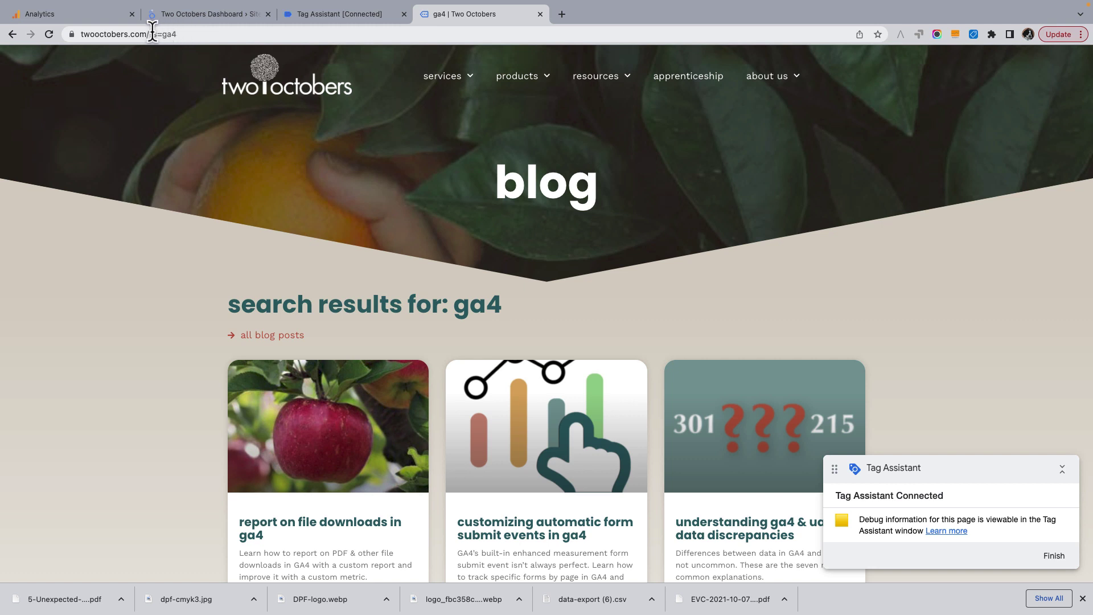
{"action": "left_click", "coordinate": [200, 31]}
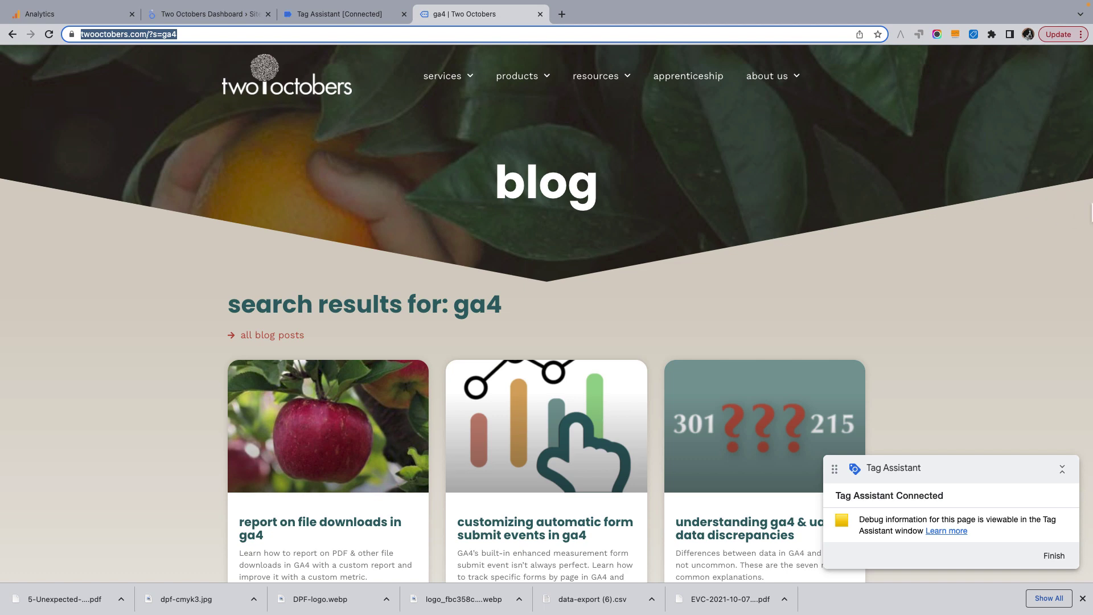
Switch to the Looker Studio dashboard, insert a table on the Site searches page, and enlarge it to show 13 rows
{"action": "left_click", "coordinate": [192, 17]}
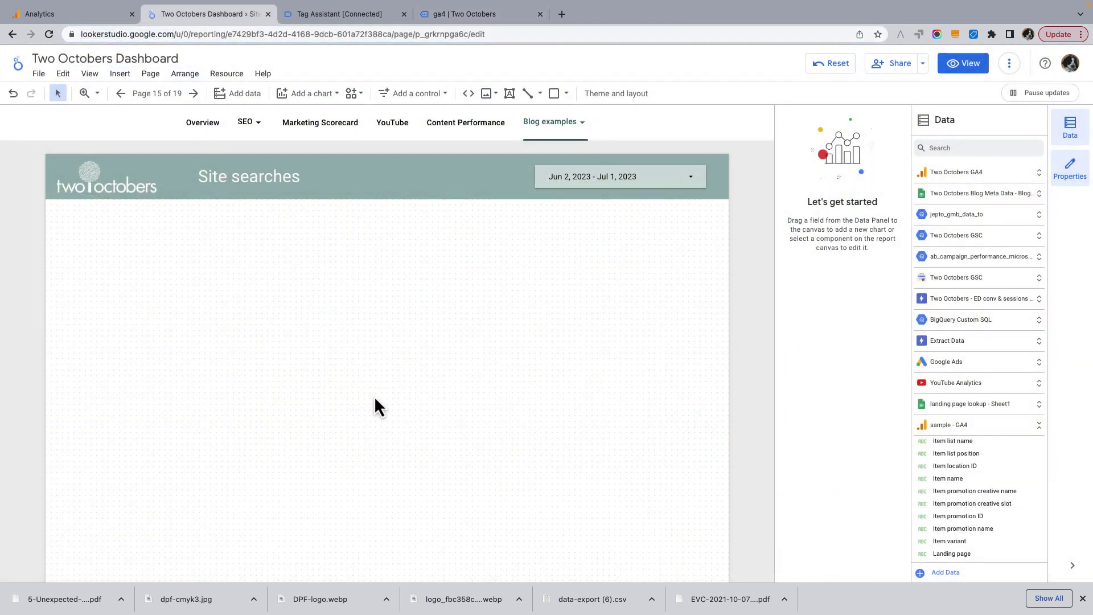
{"action": "left_click", "coordinate": [118, 73]}
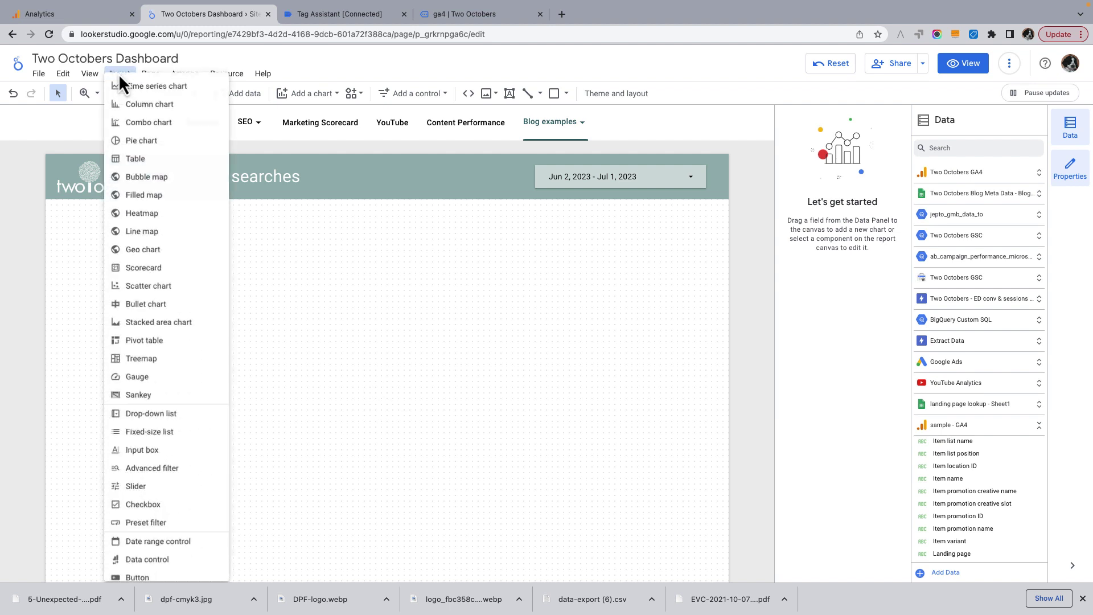
{"action": "left_click", "coordinate": [151, 161]}
{"action": "left_click", "coordinate": [256, 234]}
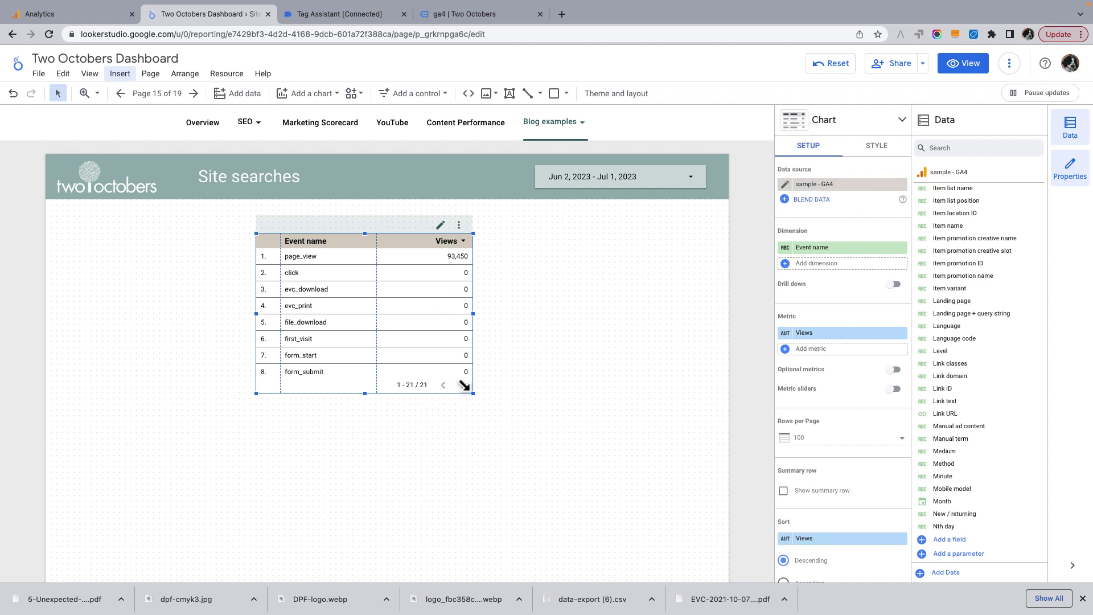
{"action": "left_click_drag", "start_coordinate": [474, 393], "coordinate": [495, 483]}
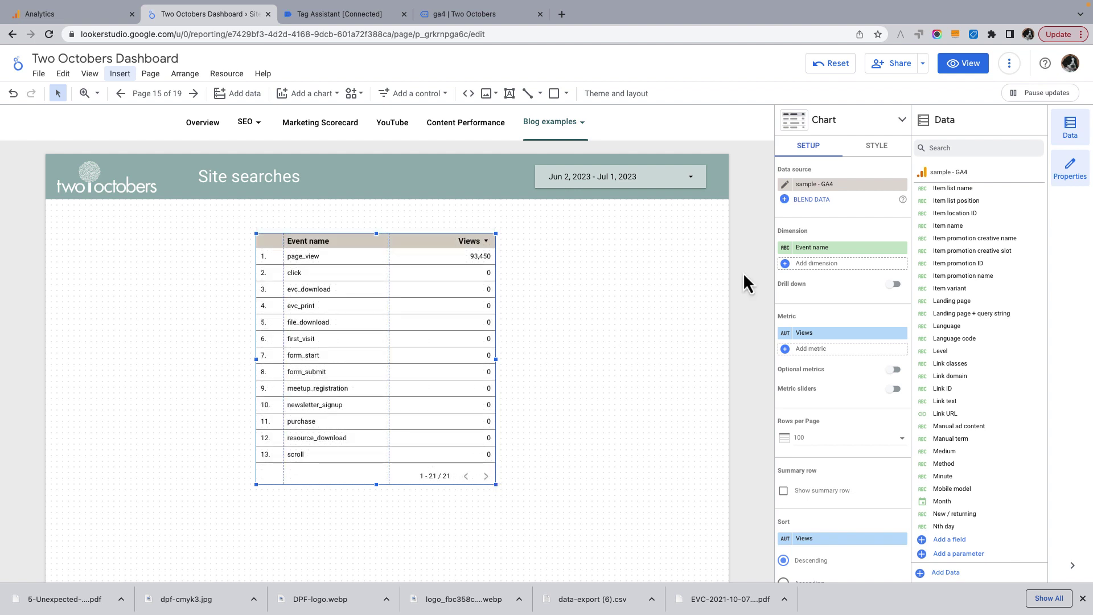
Set the table's dimension to Search term and its metric to Event count
{"action": "left_click", "coordinate": [835, 248]}
{"action": "type", "text": "Sea"}
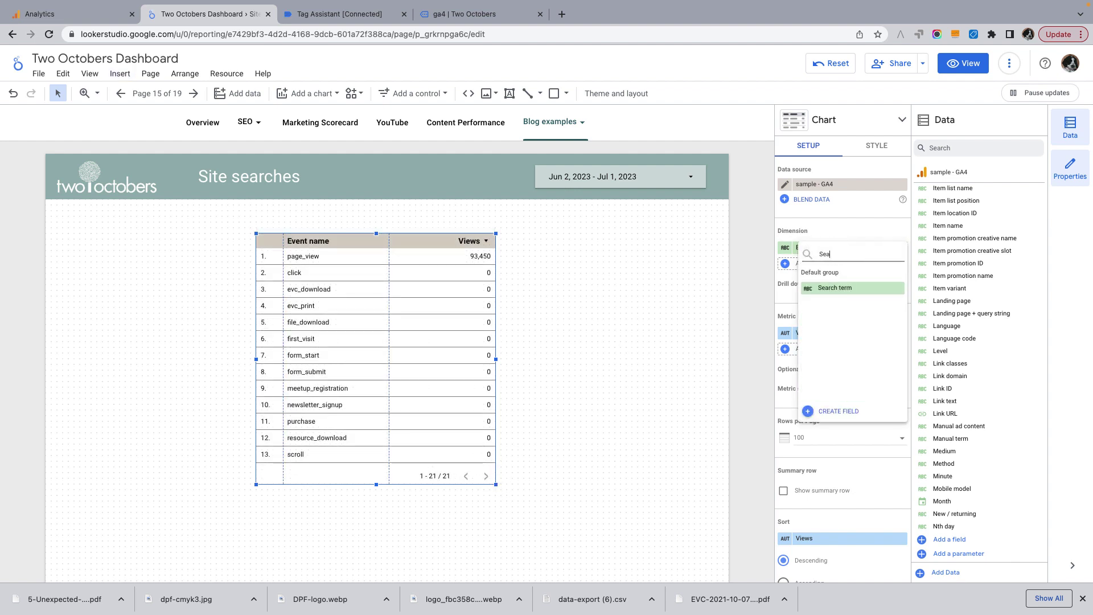
{"action": "left_click", "coordinate": [852, 289]}
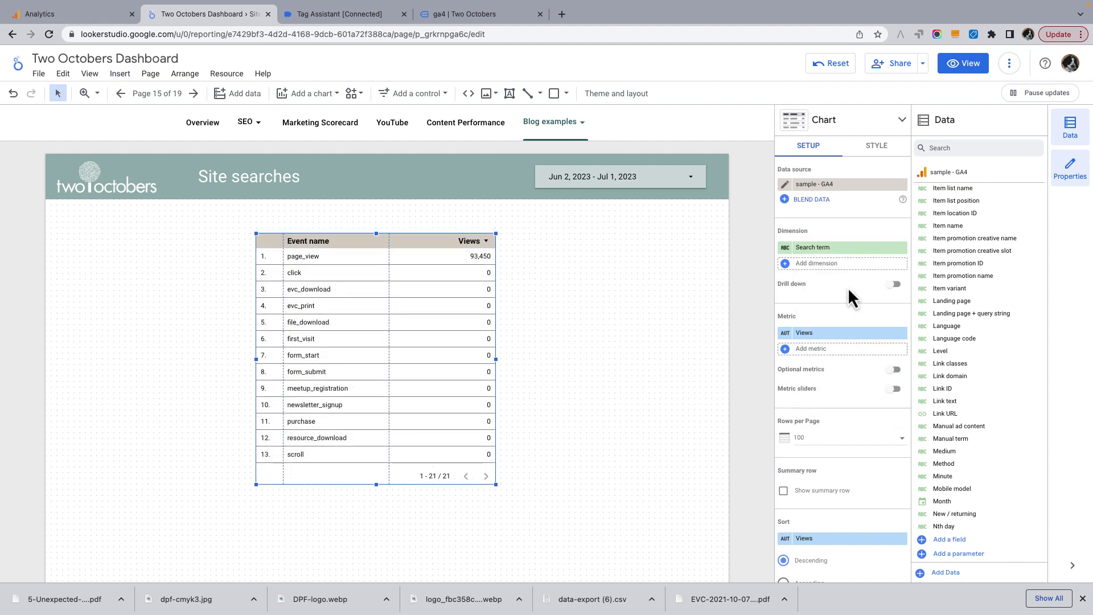
{"action": "left_click", "coordinate": [830, 336]}
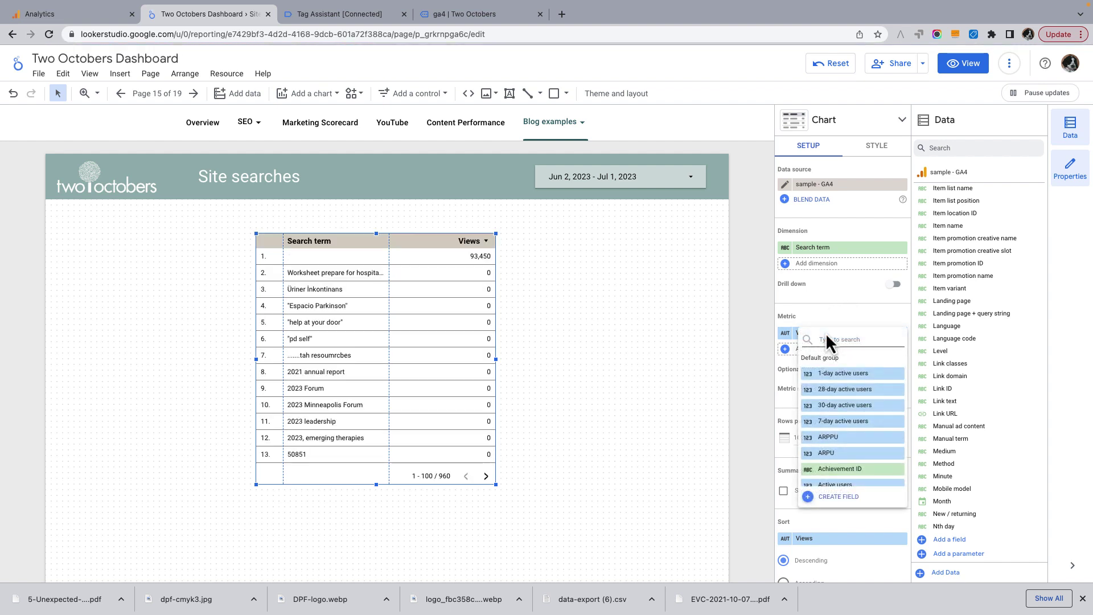
{"action": "type", "text": "Event"}
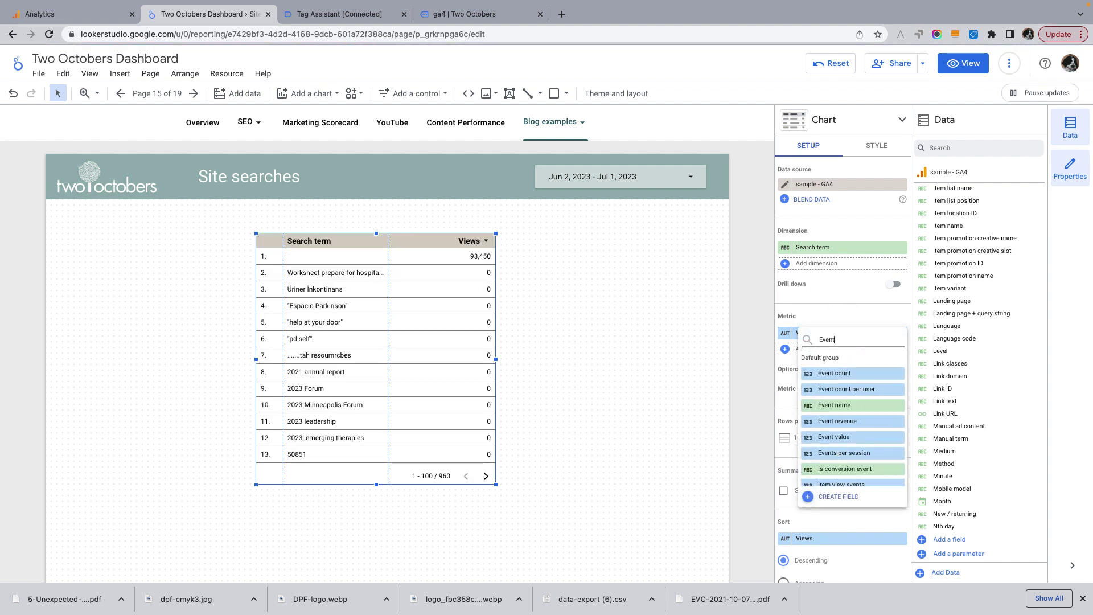
{"action": "left_click", "coordinate": [849, 374]}
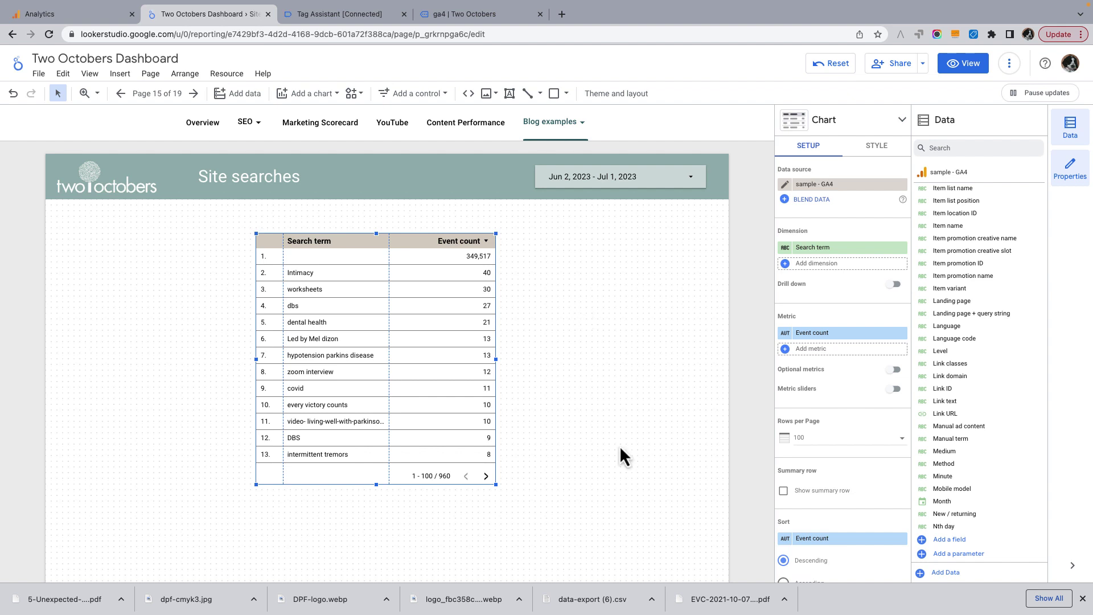
Create a new table filter named "GA4 - event name = view_search_result" on the sample - GA4 data source
{"action": "scroll", "coordinate": [866, 456], "scroll_direction": "down", "scroll_amount": 6}
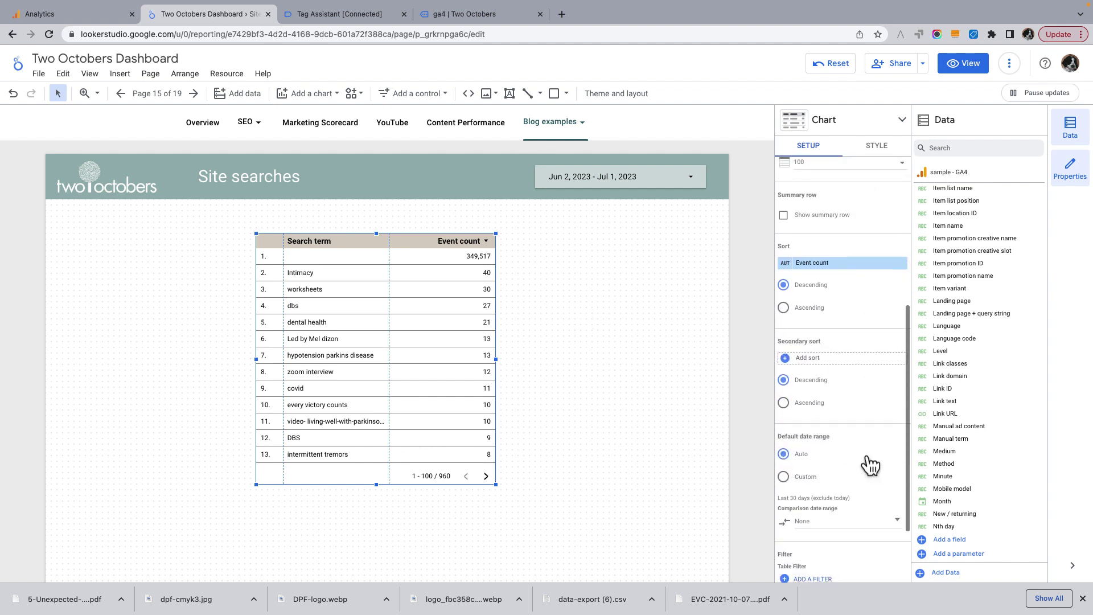
{"action": "left_click", "coordinate": [808, 487]}
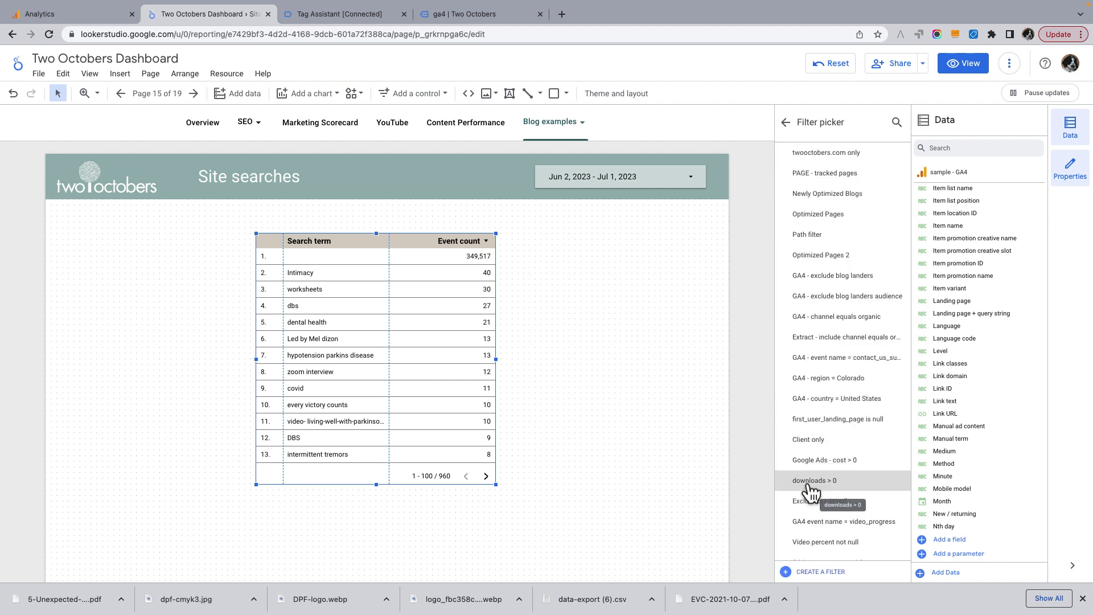
{"action": "left_click", "coordinate": [820, 572]}
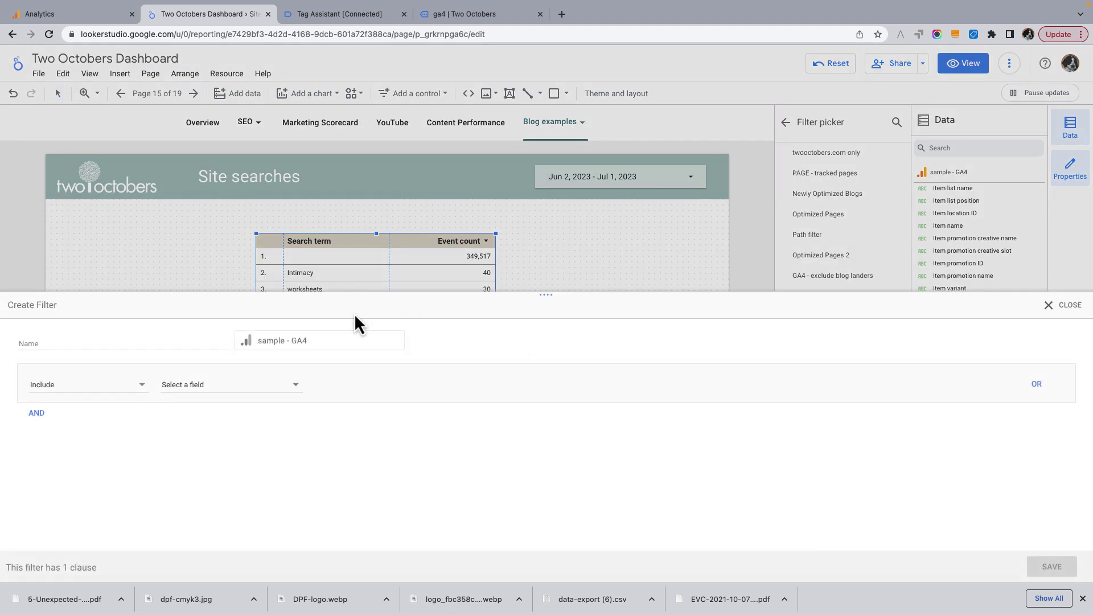
{"action": "left_click", "coordinate": [194, 346]}
{"action": "type", "text": "GA"}
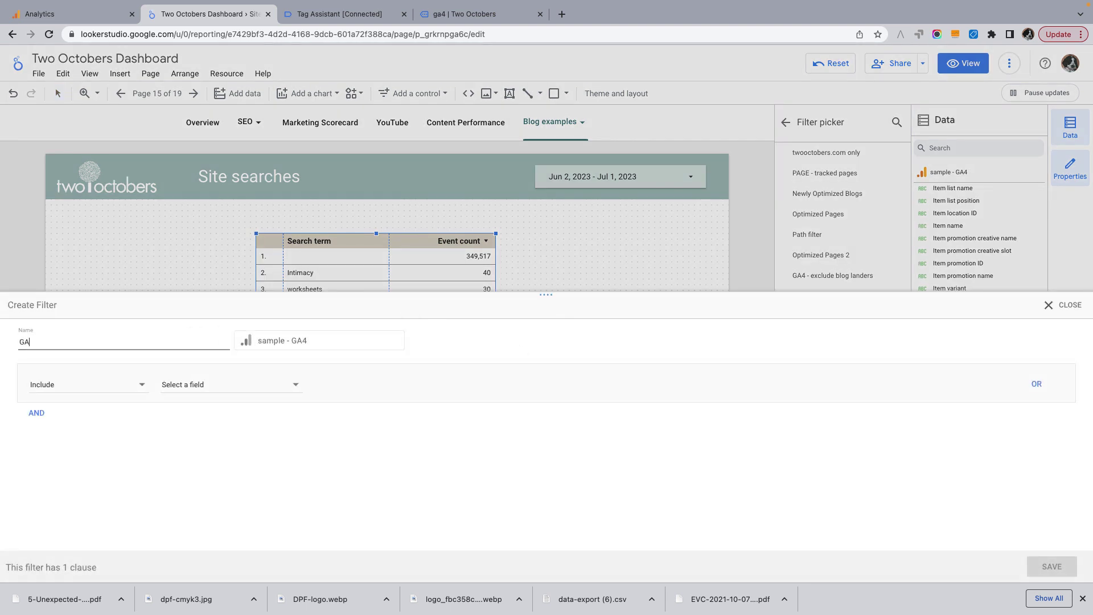
{"action": "type", "text": "4 - event name = view_search_result"}
Set the filter to include Event name equal to view_search_results, and save it to the table
{"action": "left_click", "coordinate": [222, 385]}
{"action": "type", "text": "event"}
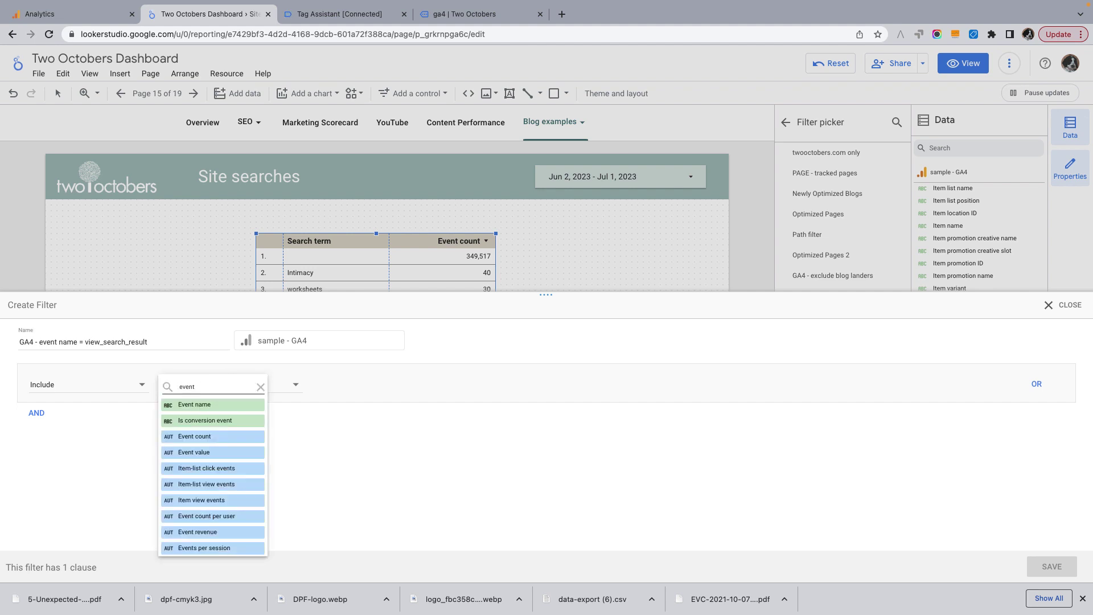
{"action": "left_click", "coordinate": [216, 435]}
{"action": "left_click", "coordinate": [364, 398]}
{"action": "type", "text": "view_search_results"}
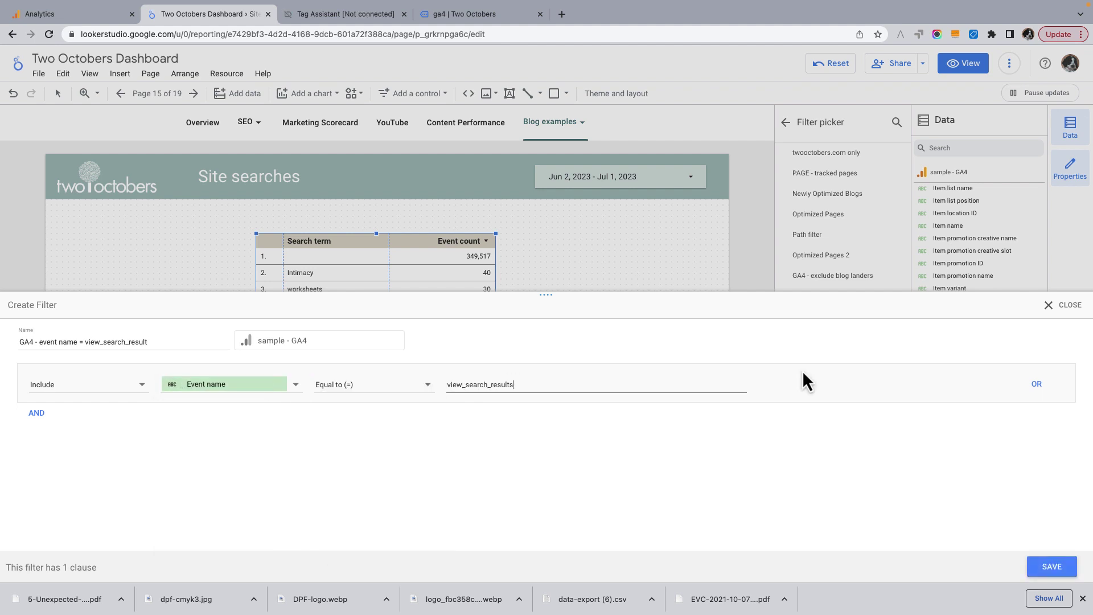
{"action": "left_click", "coordinate": [1053, 566]}
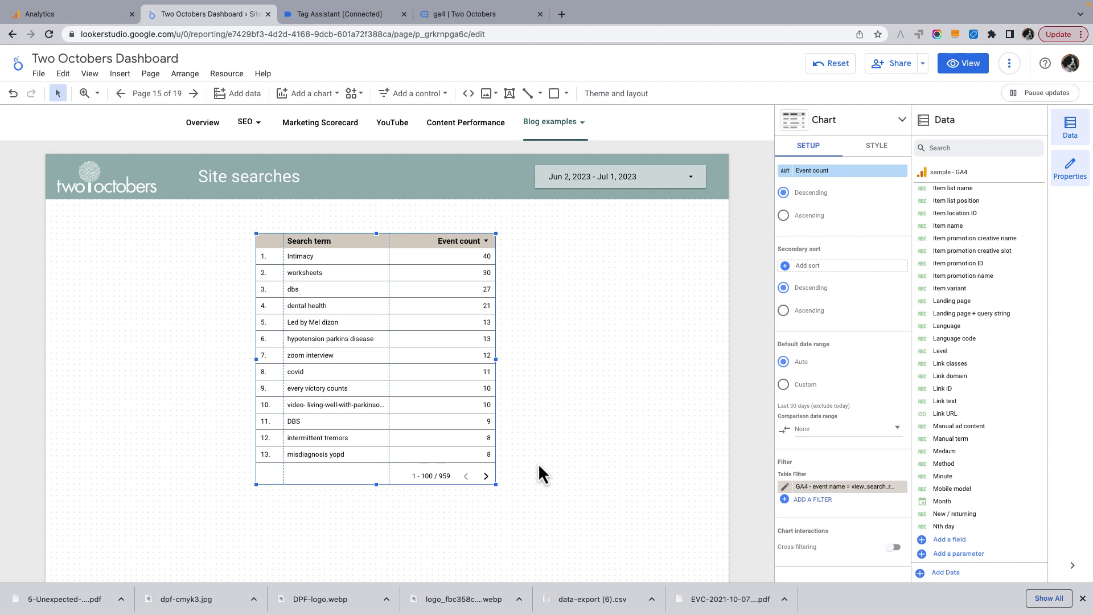
Rename the table's Event count metric to Searches and widen the Search term column
{"action": "mouse_move", "coordinate": [436, 381]}
{"action": "left_mouse_down"}
{"action": "mouse_move", "coordinate": [445, 418]}
{"action": "mouse_move", "coordinate": [442, 381]}
{"action": "left_mouse_up"}
{"action": "scroll", "coordinate": [820, 376], "scroll_direction": "up", "scroll_amount": 6}
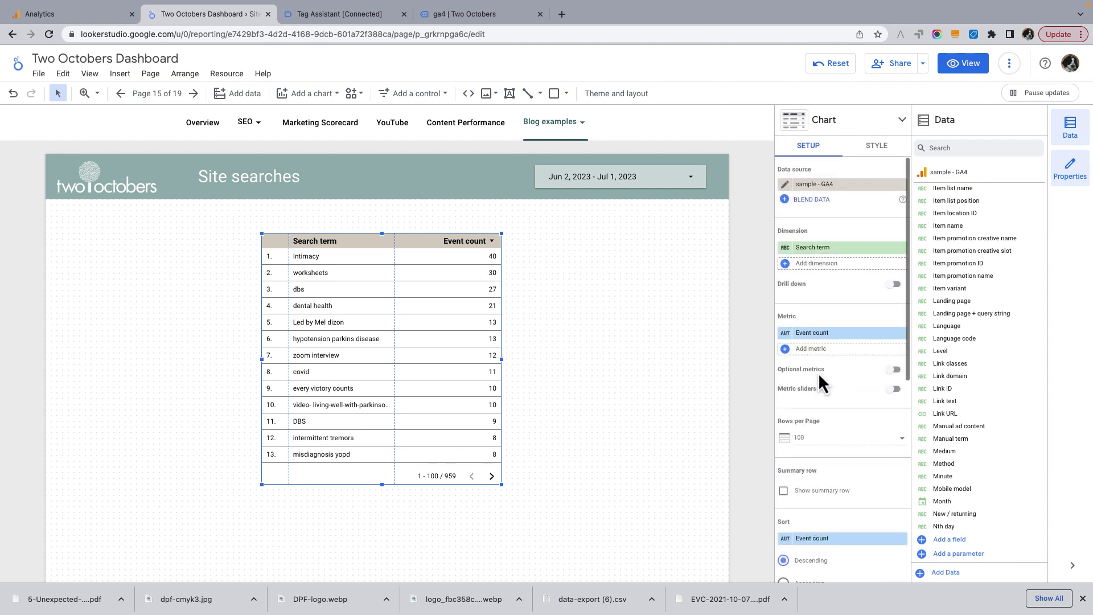
{"action": "left_click", "coordinate": [786, 333]}
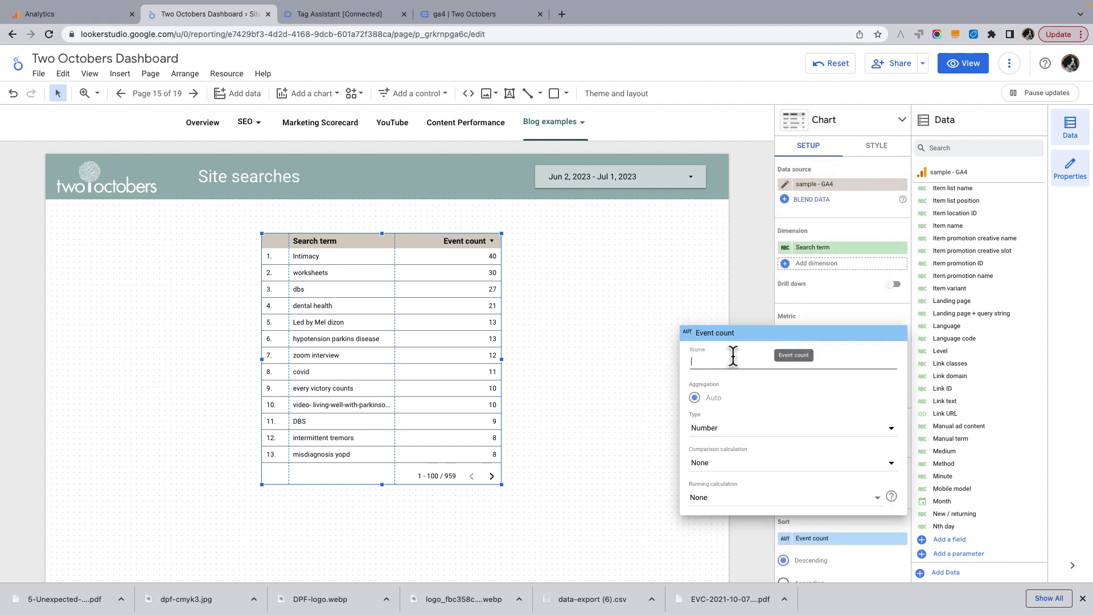
{"action": "left_click", "coordinate": [732, 361]}
{"action": "type", "text": "Searches"}
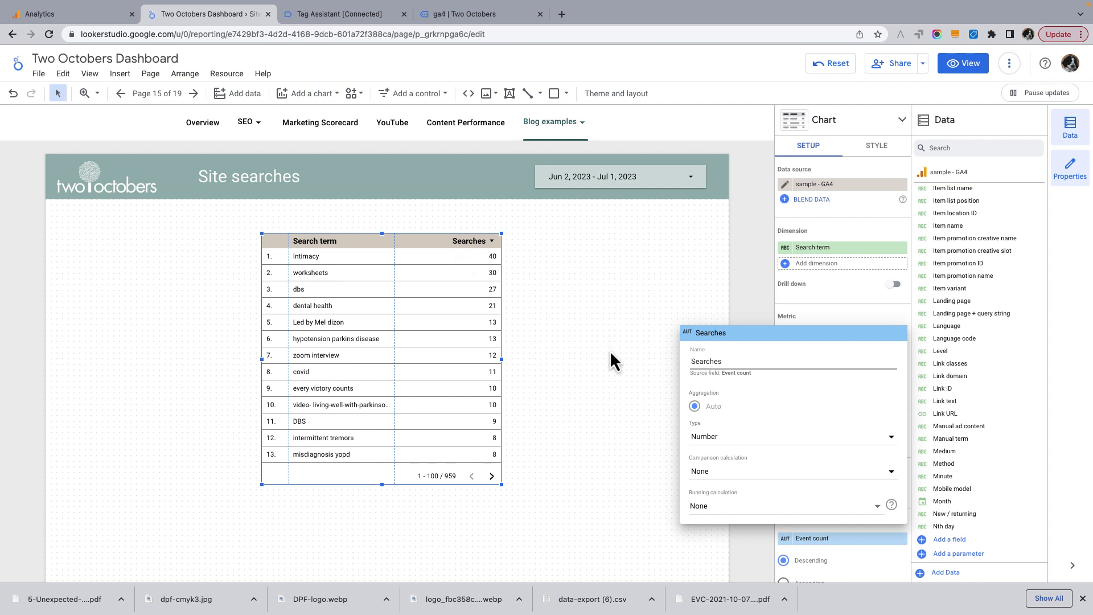
{"action": "left_click", "coordinate": [395, 331]}
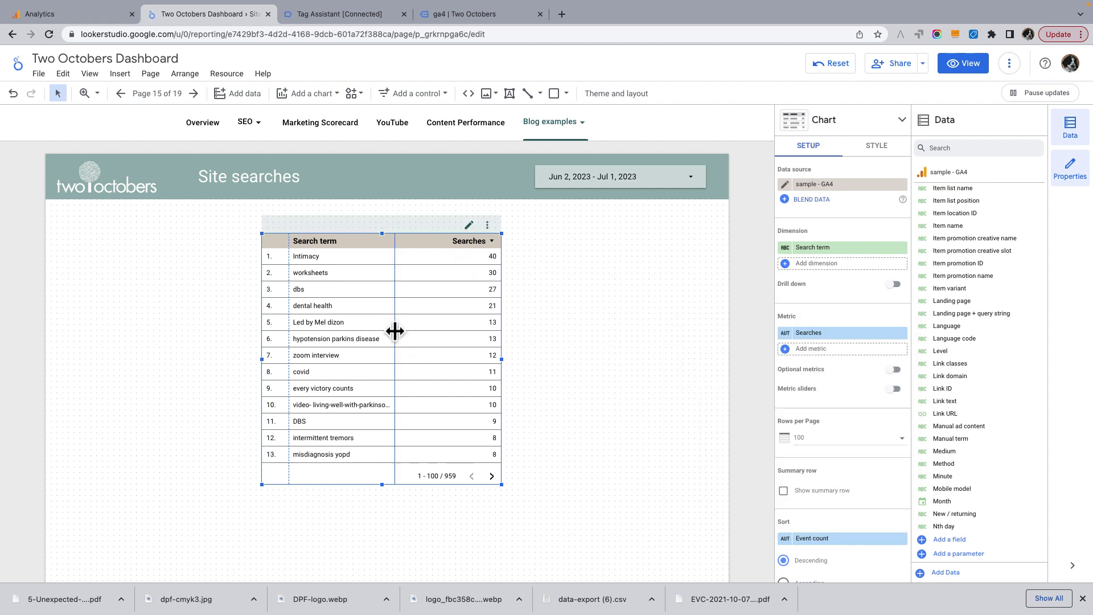
{"action": "left_click_drag", "start_coordinate": [395, 330], "coordinate": [436, 320]}
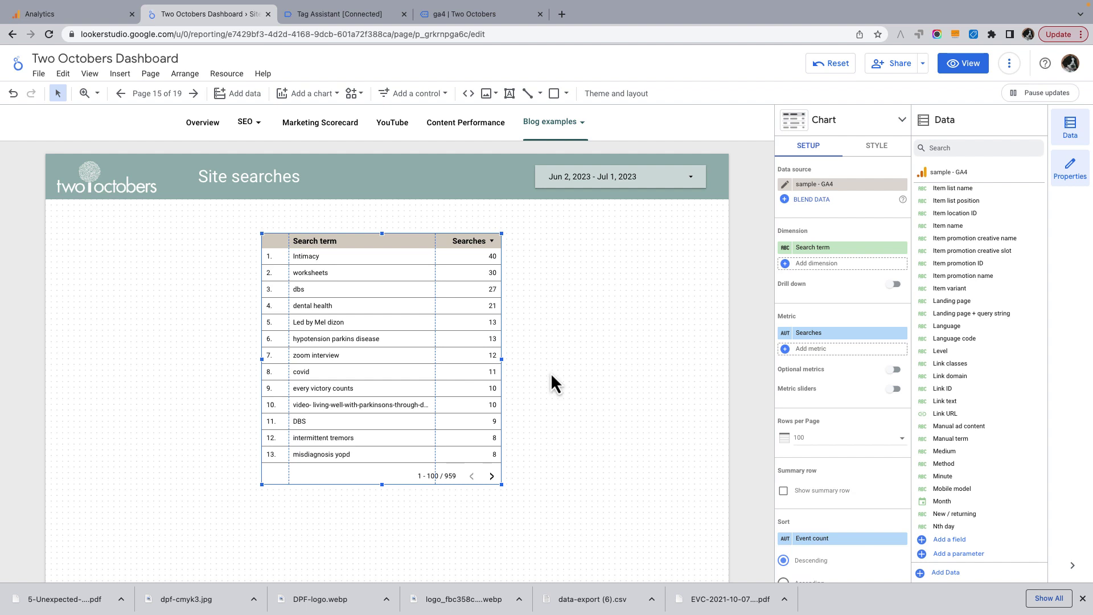
Switch to Google Analytics, leave the web stream's Enhanced measurement settings, and show the property's existing events
{"action": "mouse_move", "coordinate": [476, 248]}
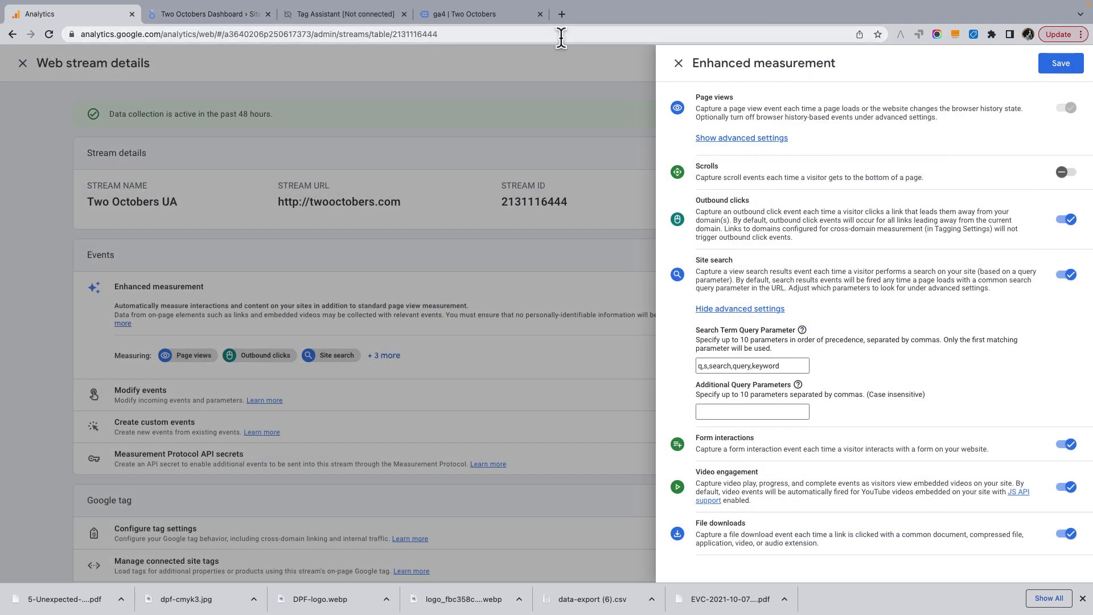
{"action": "left_click", "coordinate": [679, 63]}
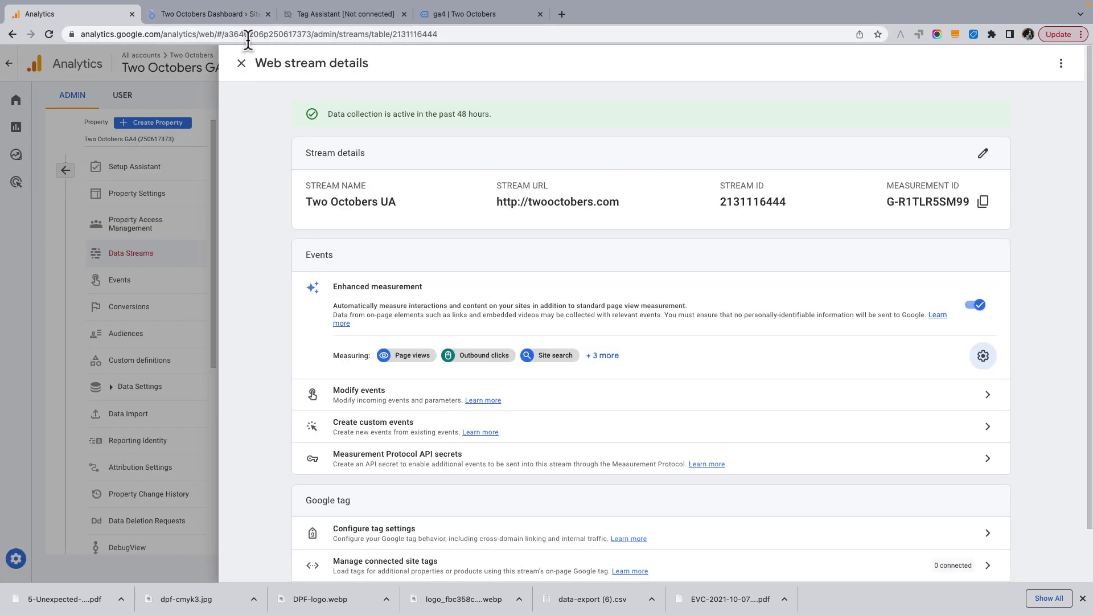
{"action": "left_click", "coordinate": [239, 63]}
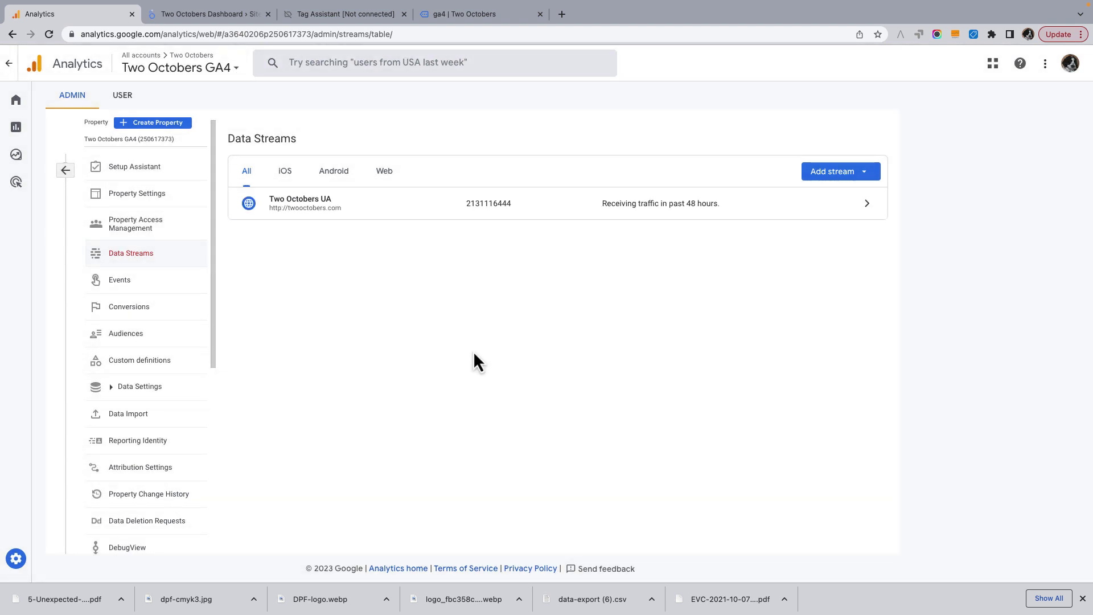
{"action": "left_click", "coordinate": [122, 286]}
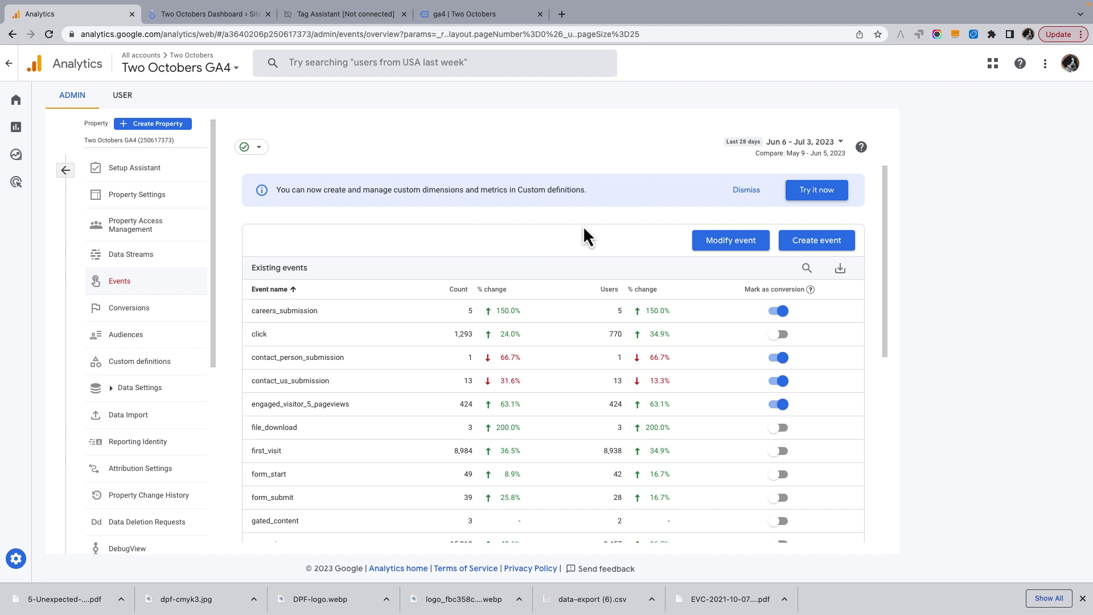
Examine the event modification that adds a _count parameter to view_search_results, leaving it unchanged
{"action": "left_click", "coordinate": [735, 247]}
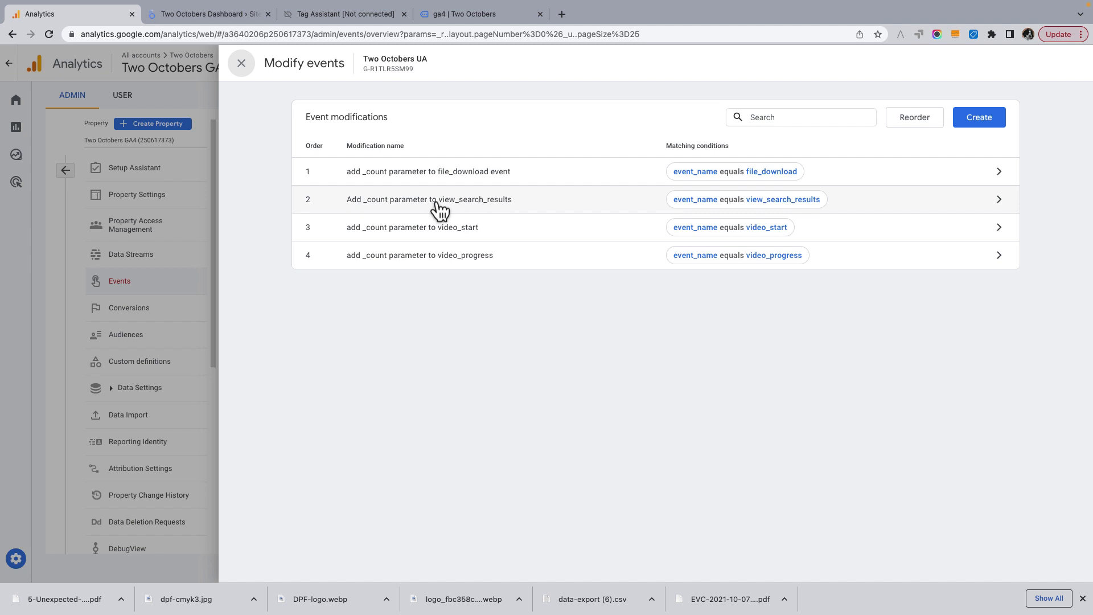
{"action": "left_click", "coordinate": [1001, 201]}
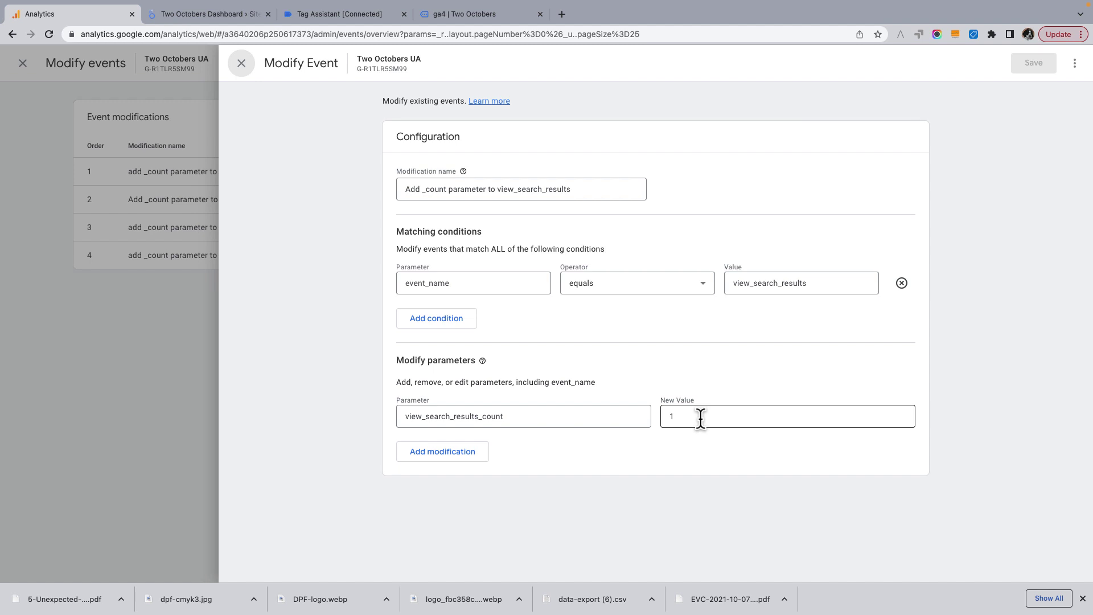
{"action": "left_click", "coordinate": [241, 63]}
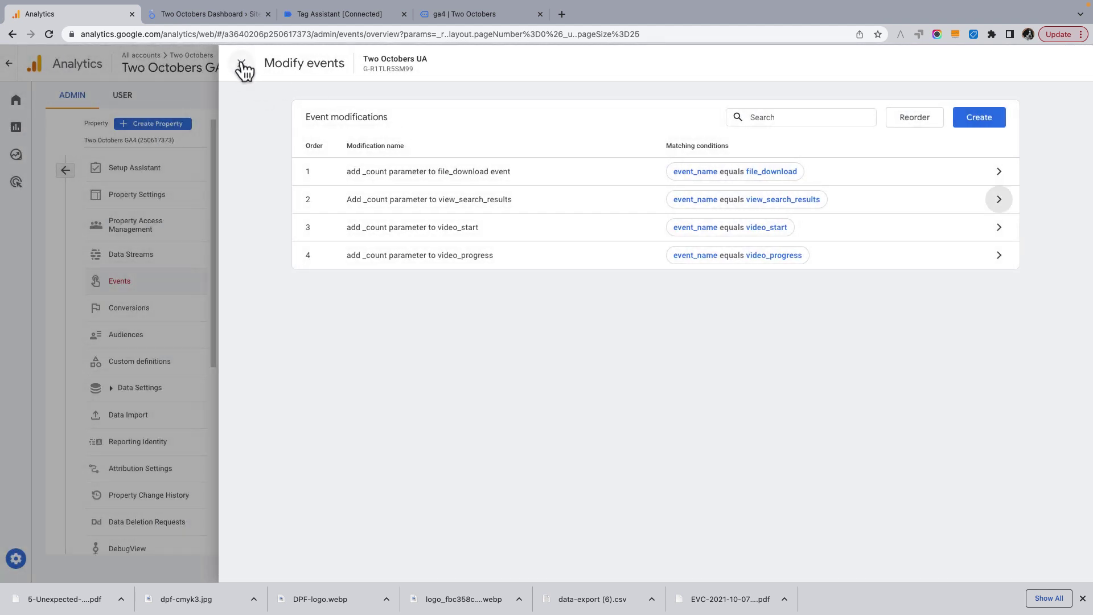
{"action": "left_click", "coordinate": [240, 65]}
Examine the settings of the Searches custom metric in the property's custom definitions, without editing them
{"action": "left_click", "coordinate": [138, 362]}
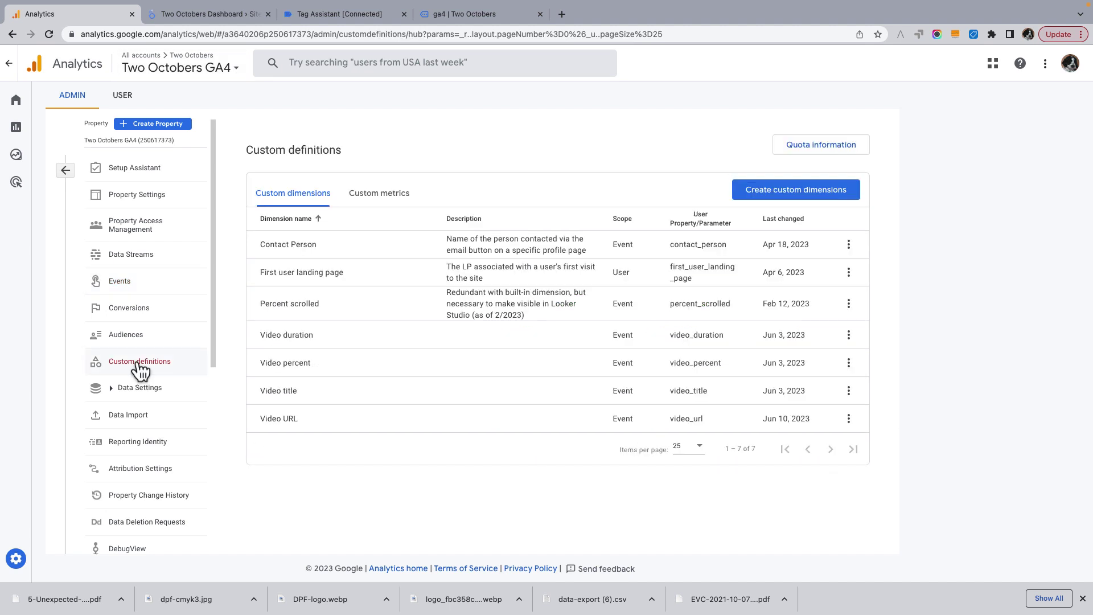
{"action": "left_click", "coordinate": [378, 196]}
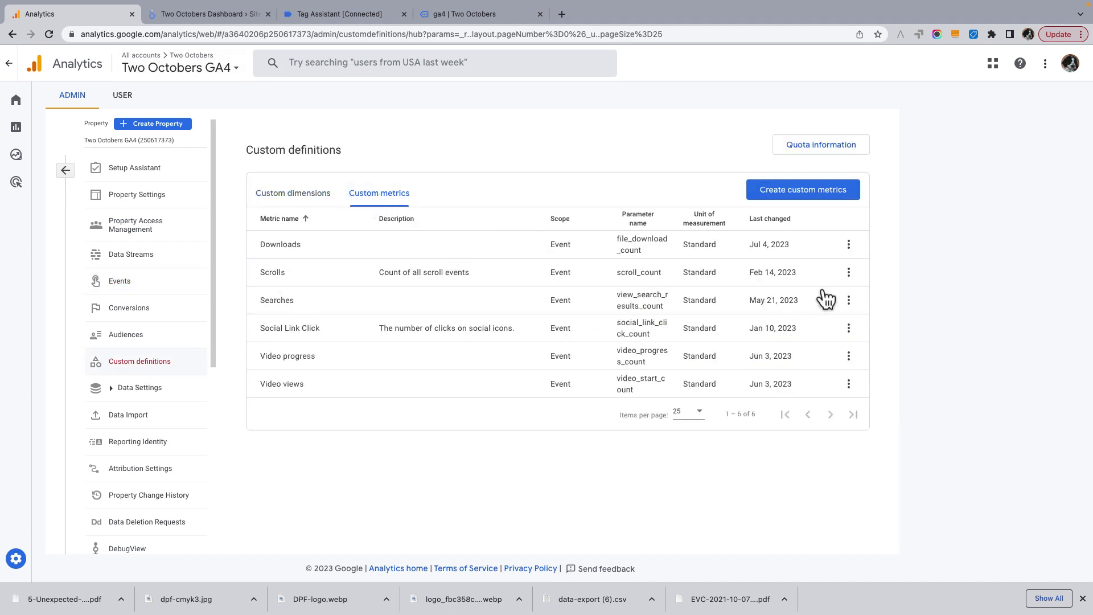
{"action": "left_click", "coordinate": [848, 300]}
{"action": "left_click", "coordinate": [856, 333]}
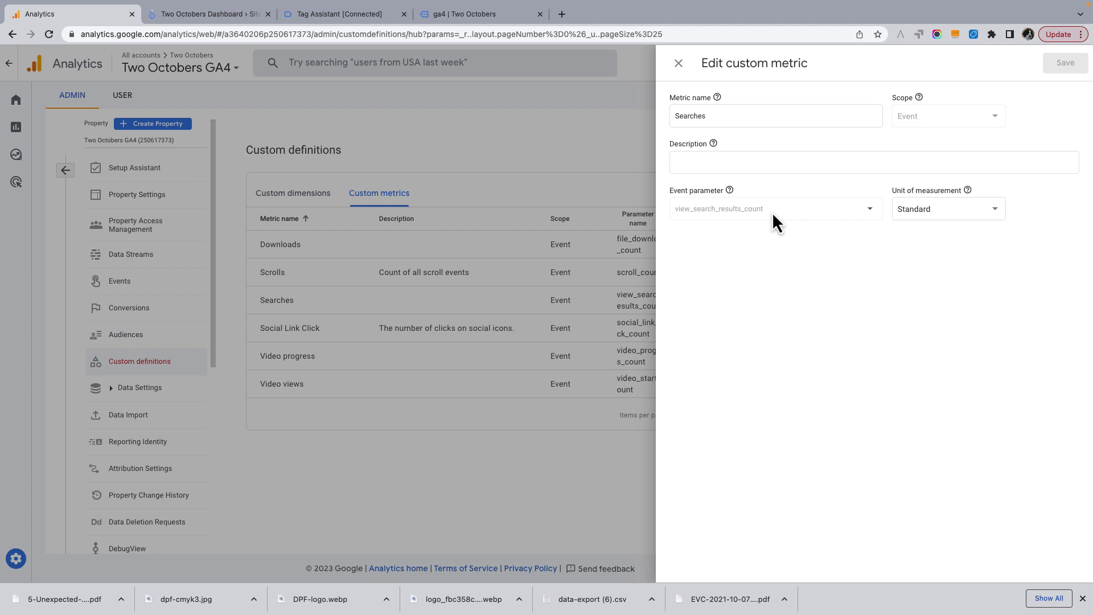
{"action": "left_click", "coordinate": [746, 114]}
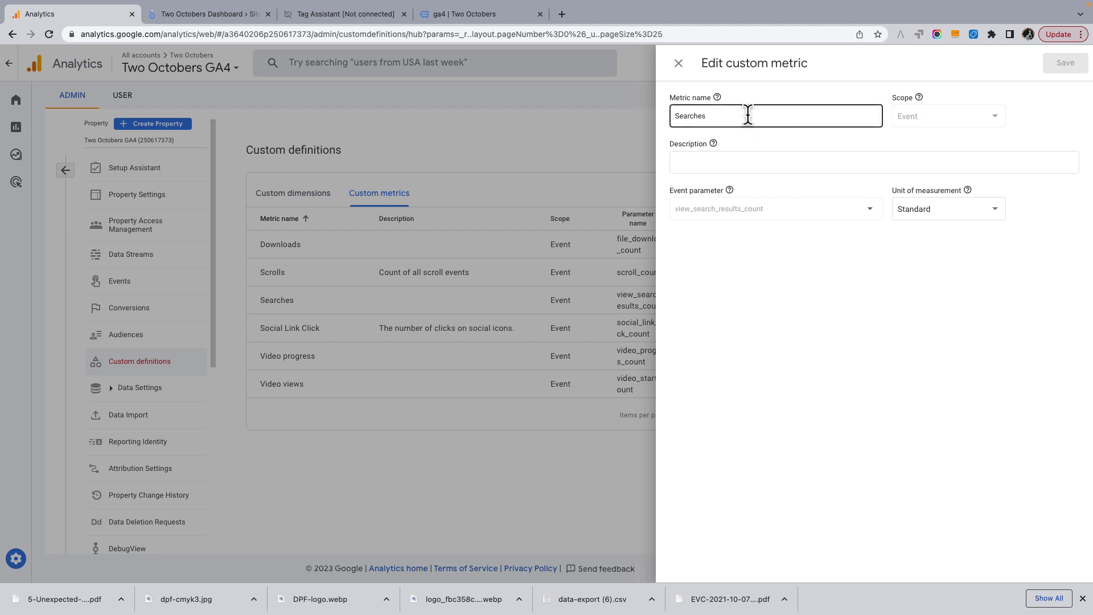
{"action": "left_click", "coordinate": [679, 63]}
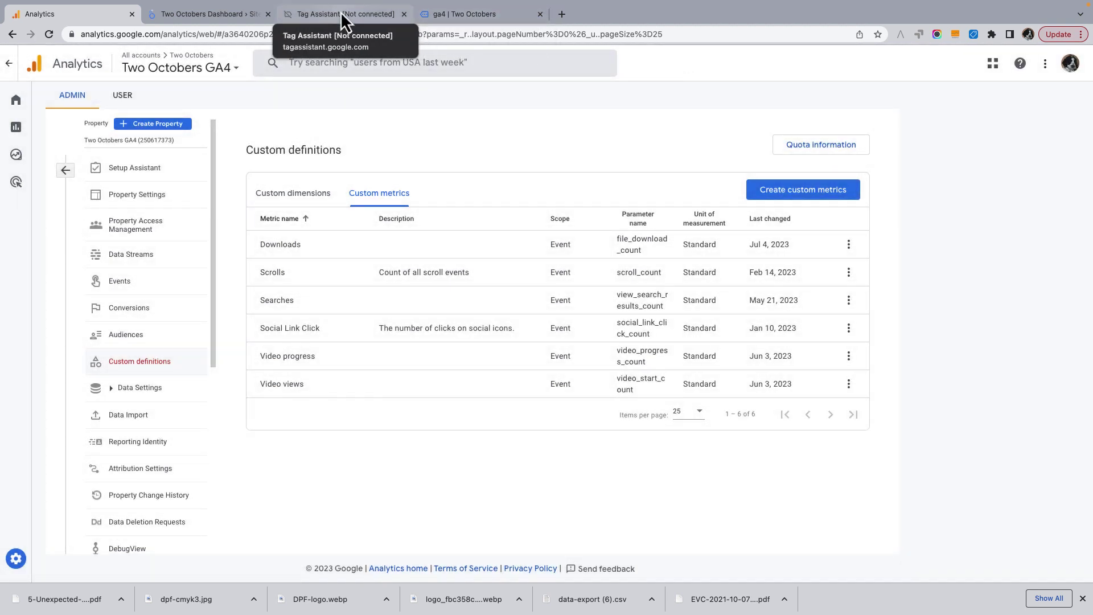
Switch to the Looker Studio dashboard and replace the table's renamed Event count metric with the Searches custom metric
{"action": "left_click", "coordinate": [205, 14]}
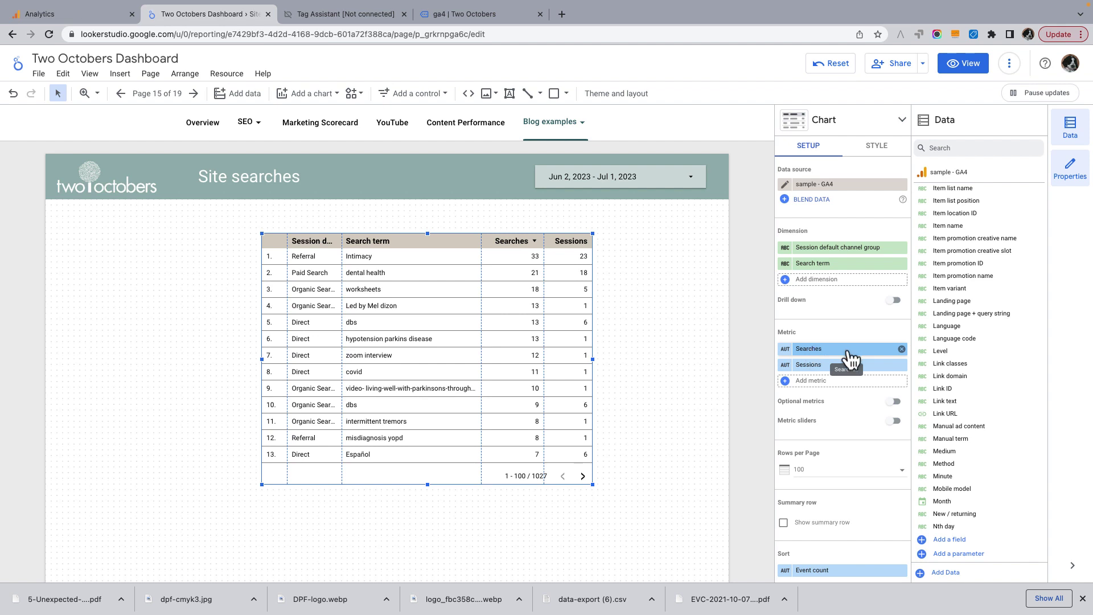
{"action": "left_click", "coordinate": [790, 352]}
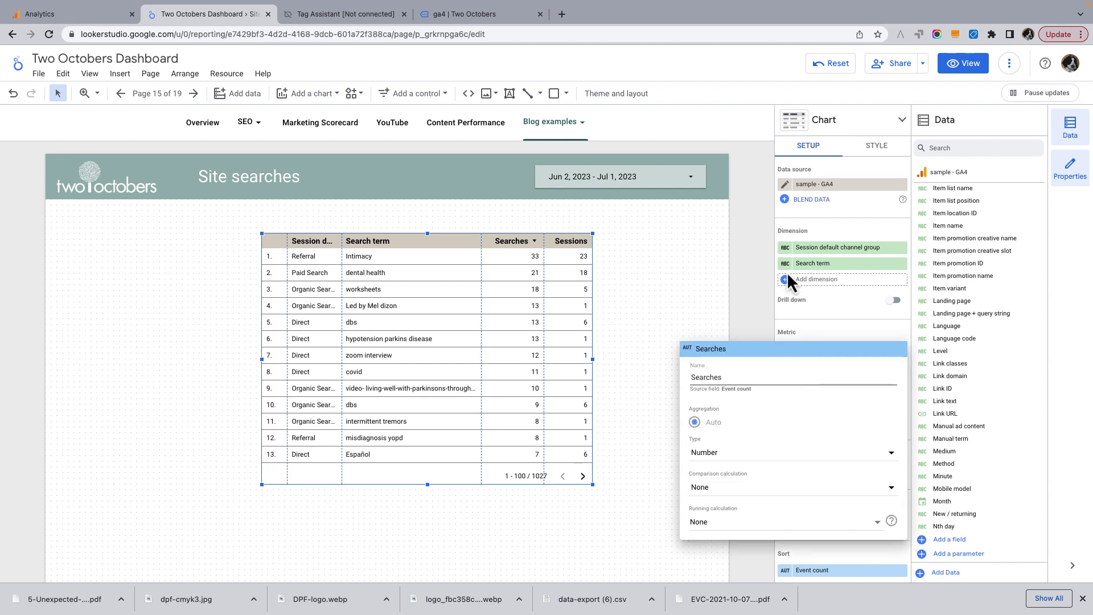
{"action": "left_click", "coordinate": [750, 288]}
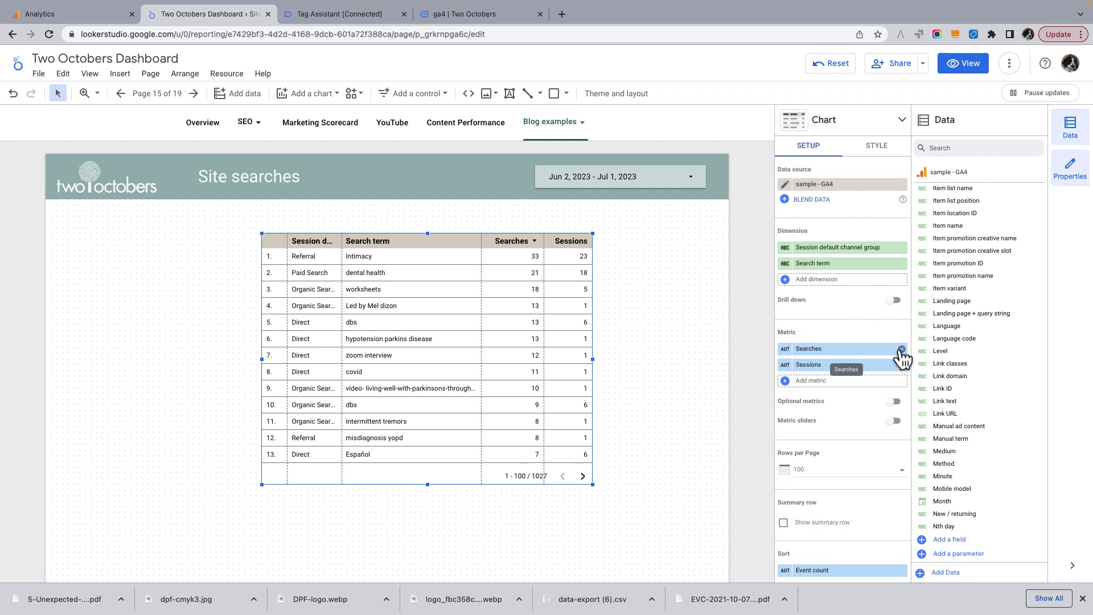
{"action": "left_click", "coordinate": [903, 349]}
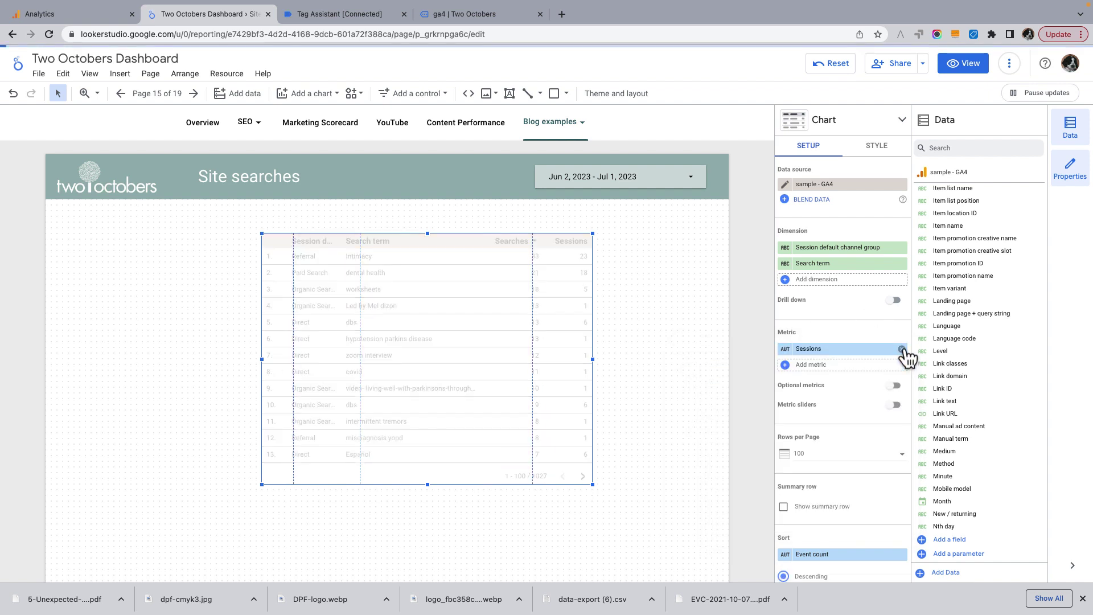
{"action": "left_click", "coordinate": [831, 365]}
{"action": "type", "text": "Sear"}
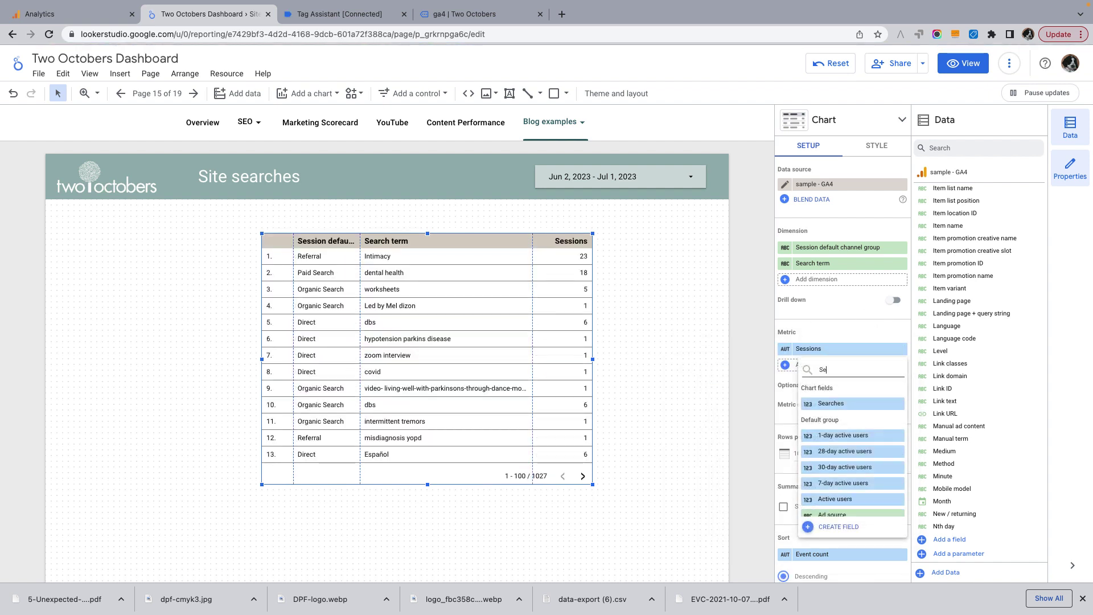
{"action": "left_click", "coordinate": [846, 405]}
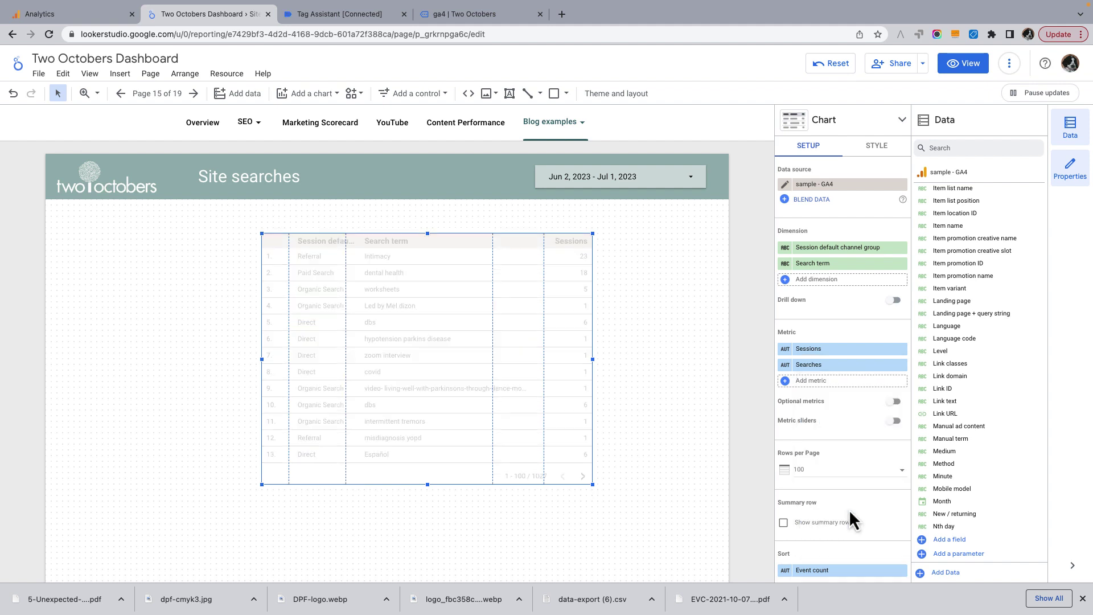
Remove the view_search_results event name filter from the table, then widen the table and heighten it to show 15 rows
{"action": "scroll", "coordinate": [858, 476], "scroll_direction": "down", "scroll_amount": 8}
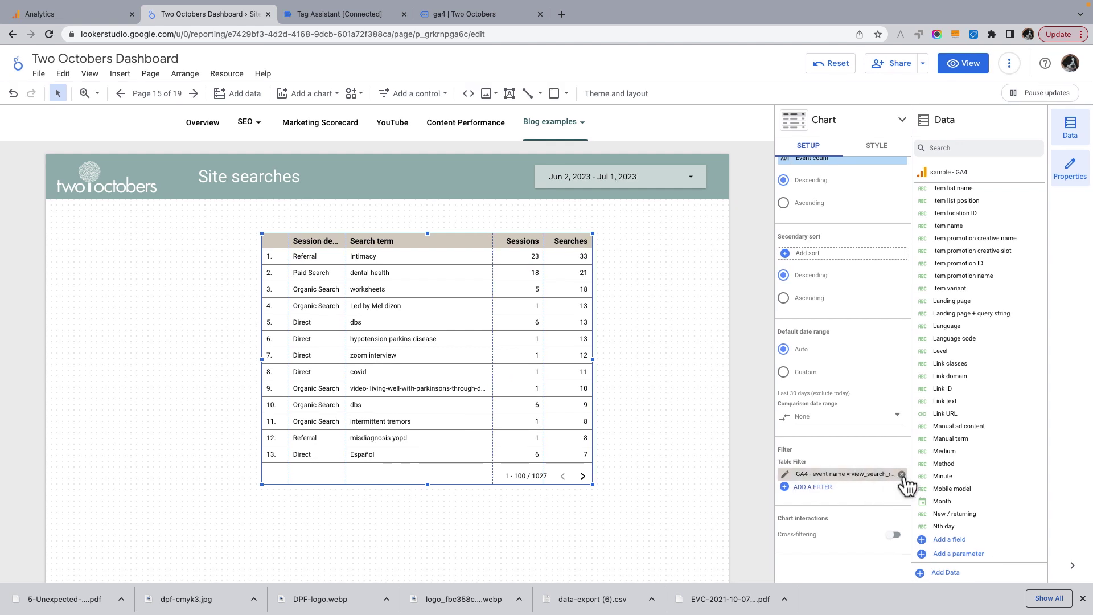
{"action": "left_click", "coordinate": [902, 475]}
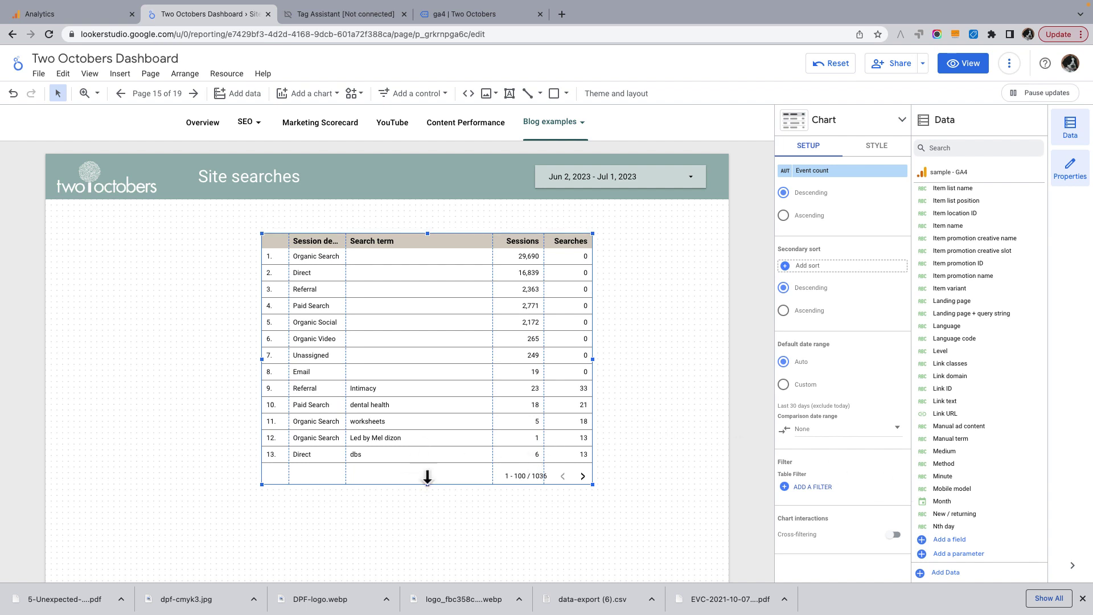
{"action": "left_click_drag", "start_coordinate": [428, 484], "coordinate": [432, 502]}
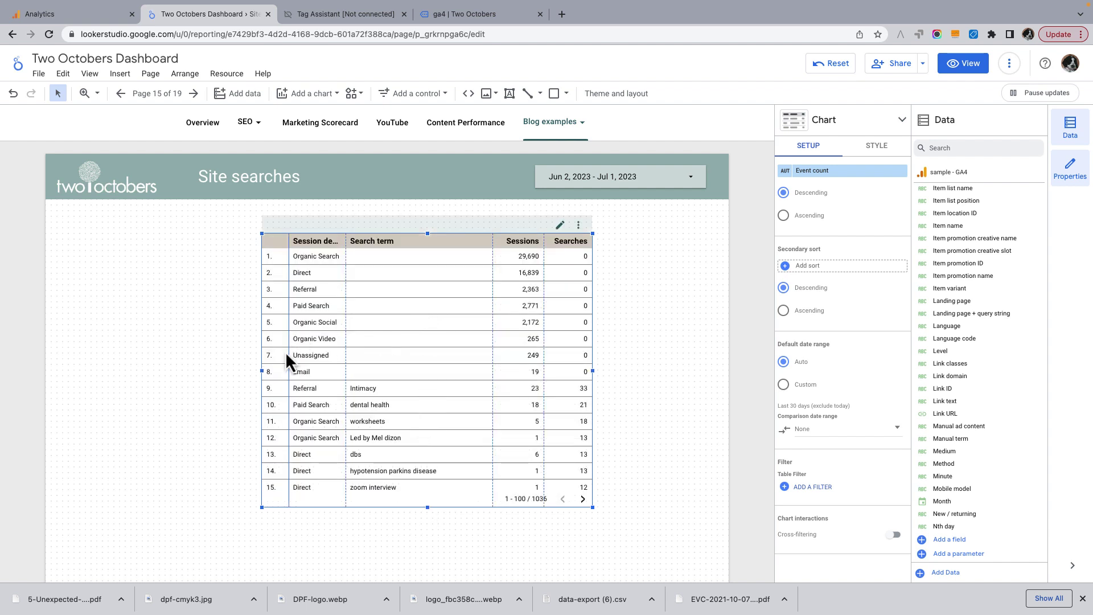
{"action": "left_click_drag", "start_coordinate": [263, 370], "coordinate": [174, 369]}
Remove the Search term dimension so the table is broken down only by Session default channel group
{"action": "scroll", "coordinate": [845, 279], "scroll_direction": "up", "scroll_amount": 7}
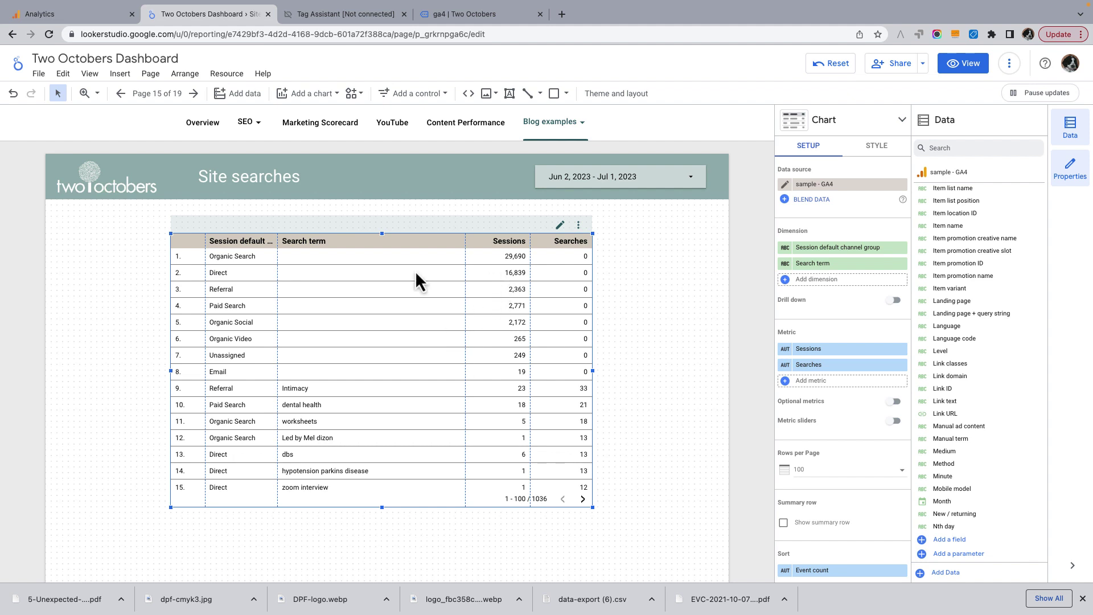
{"action": "left_click", "coordinate": [902, 263]}
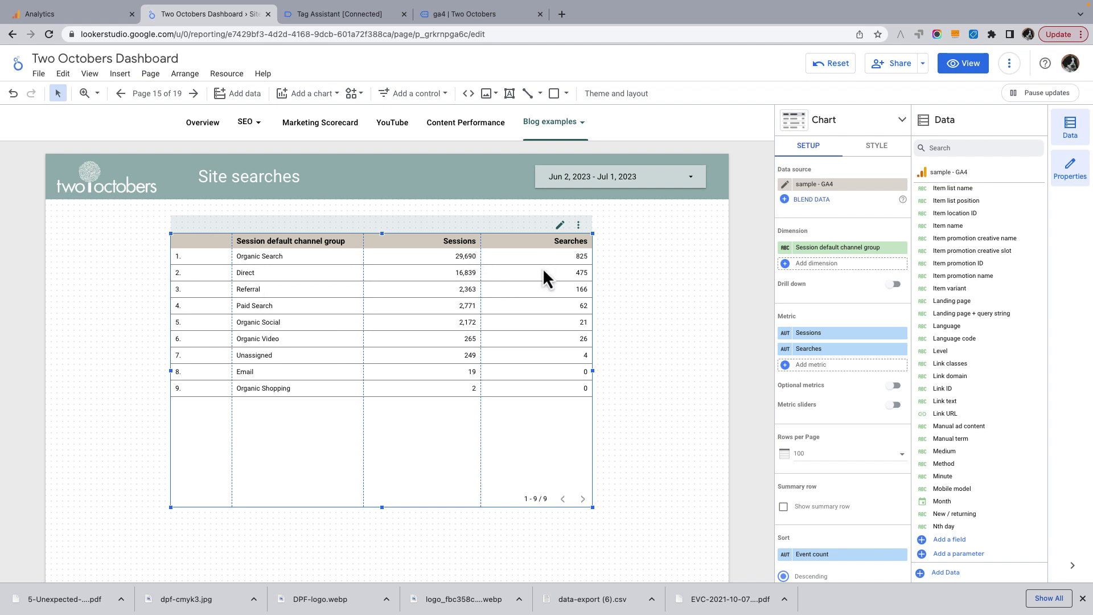
Add the Conversions metric to the table and adjust the column widths so all headers fit
{"action": "left_click", "coordinate": [811, 364]}
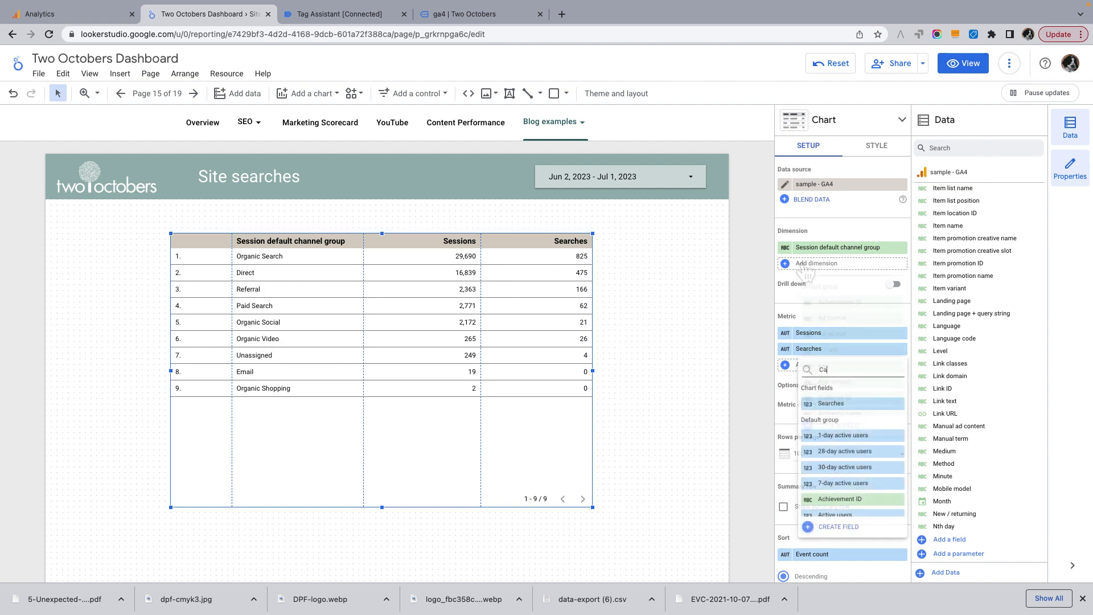
{"action": "type", "text": "Ca"}
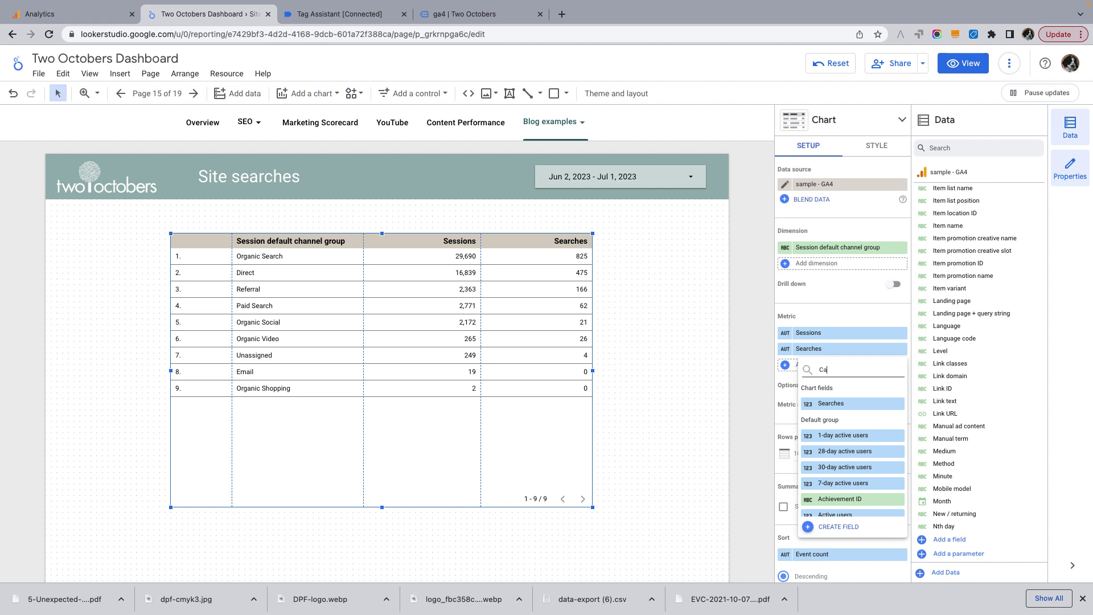
{"action": "key", "text": "BackSpace"}
{"action": "type", "text": "onvers"}
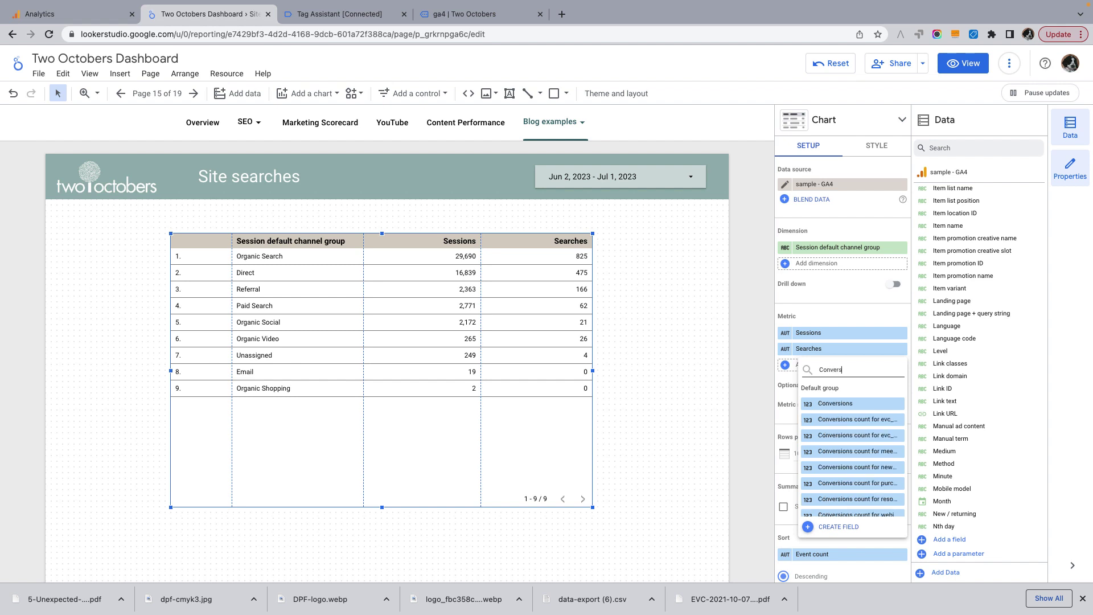
{"action": "left_click", "coordinate": [836, 405]}
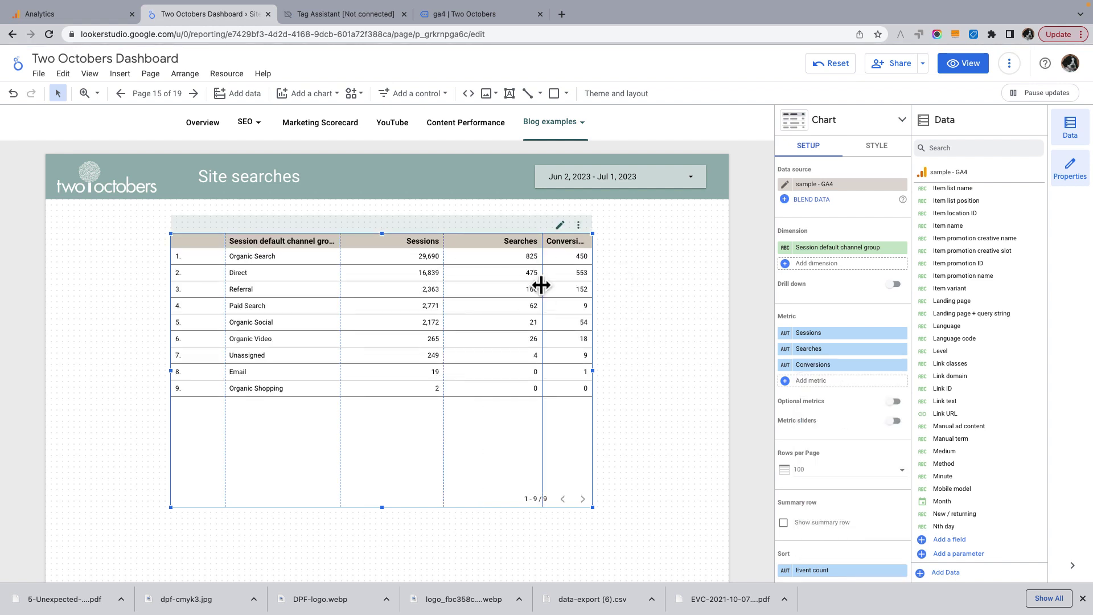
{"action": "left_click_drag", "start_coordinate": [542, 284], "coordinate": [520, 288]}
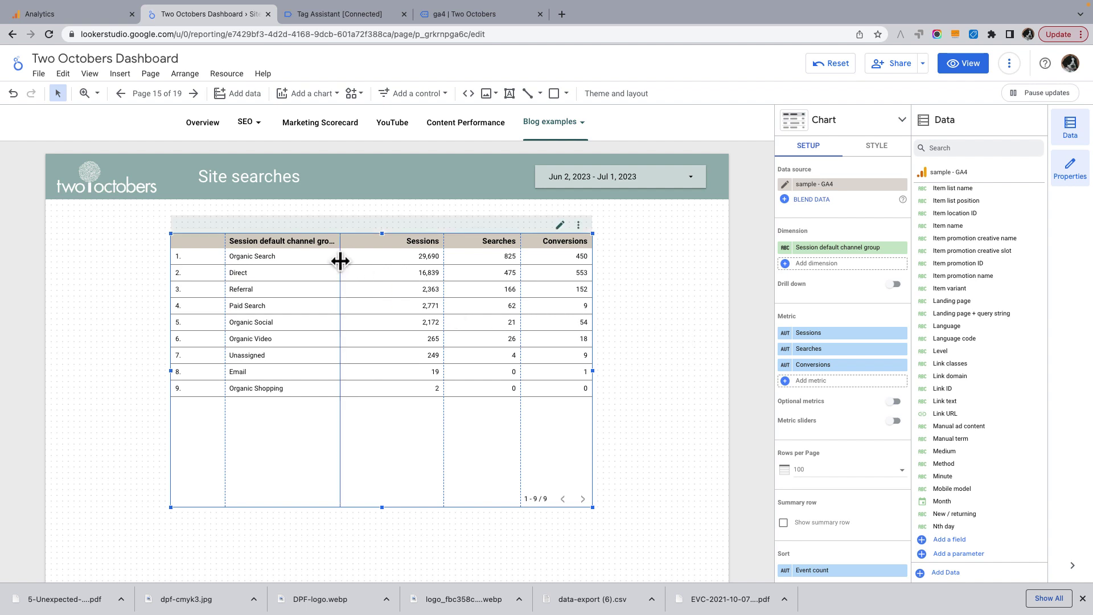
{"action": "left_click_drag", "start_coordinate": [340, 257], "coordinate": [377, 258]}
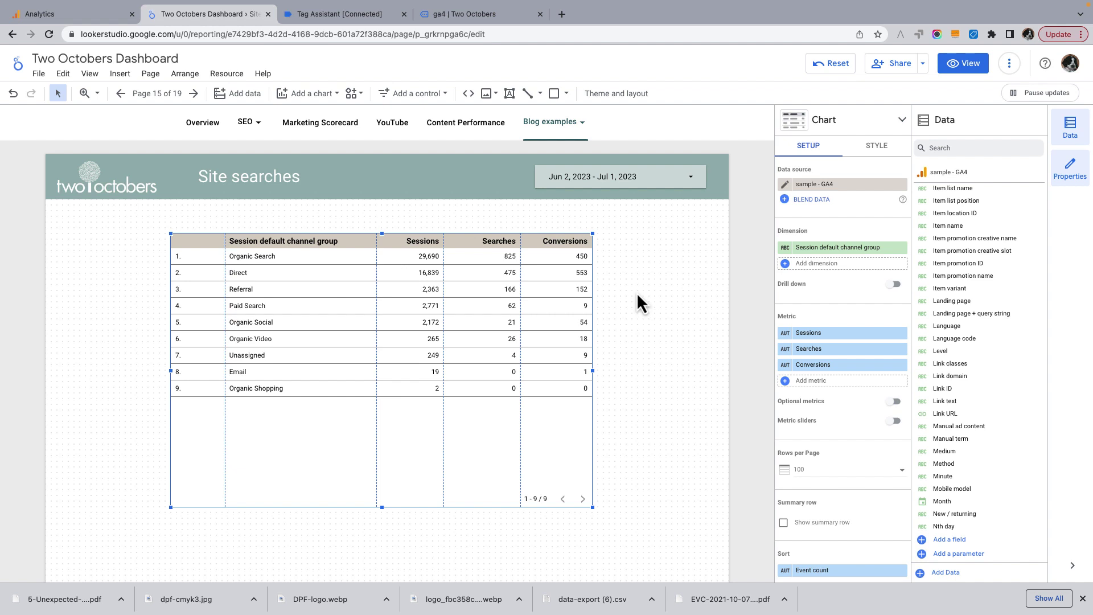
Remove the Conversions and Sessions metrics and replace the Session default channel group dimension with Search term
{"action": "left_click", "coordinate": [903, 365]}
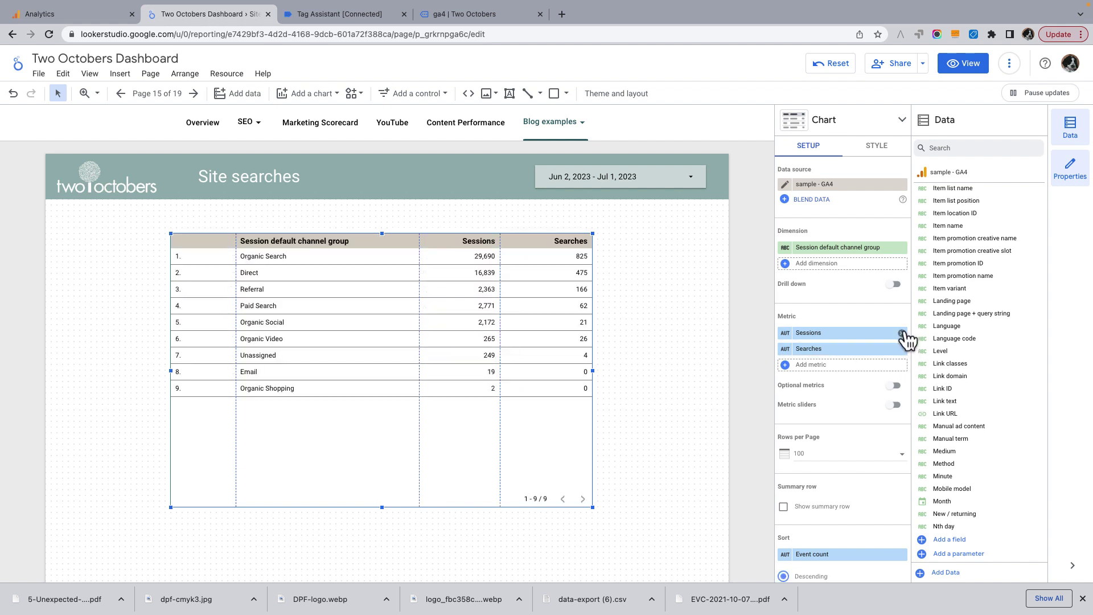
{"action": "left_click", "coordinate": [903, 334]}
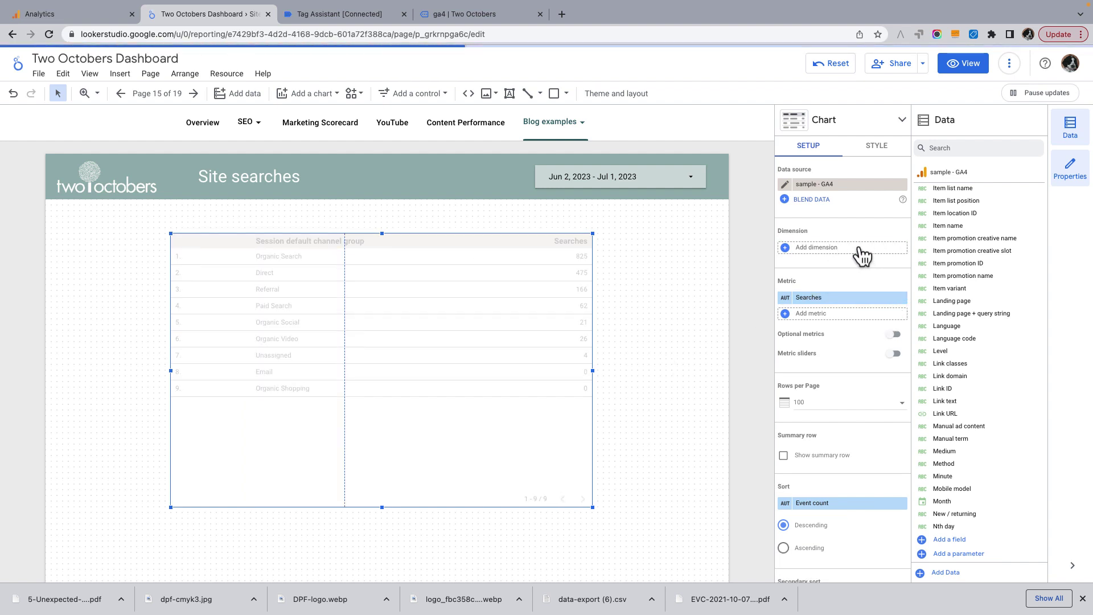
{"action": "left_click", "coordinate": [859, 247]}
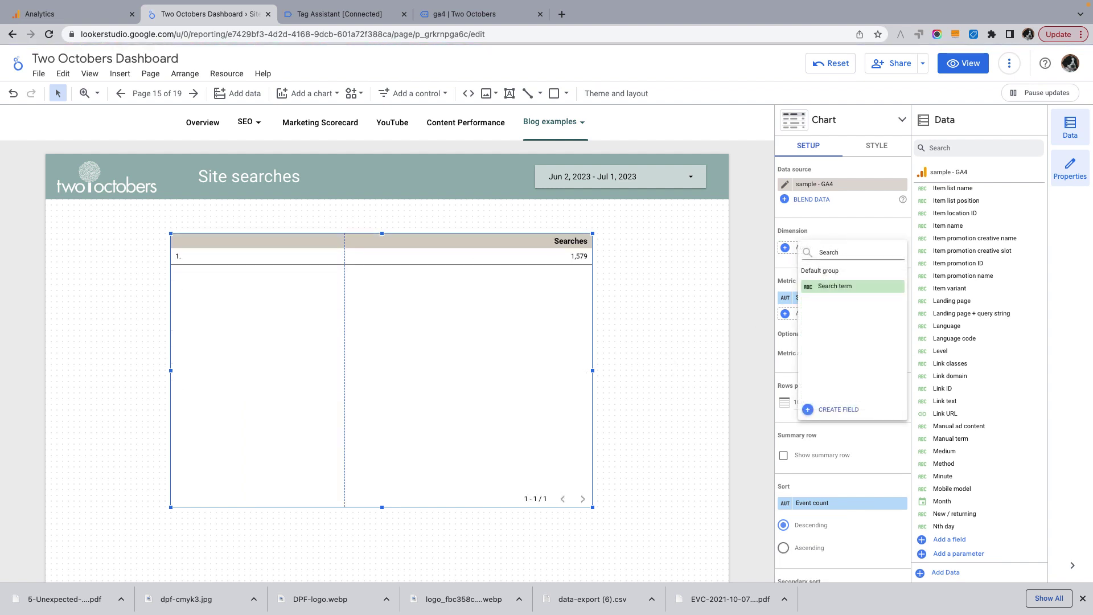
{"action": "left_click", "coordinate": [857, 286]}
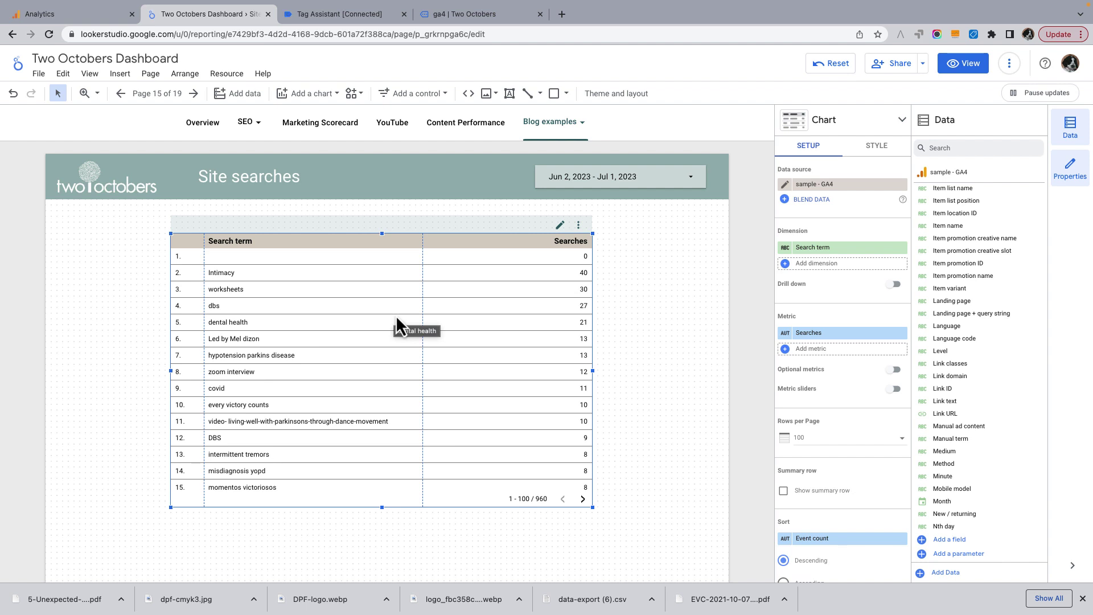
{"action": "scroll", "coordinate": [395, 315], "scroll_direction": "down", "scroll_amount": 1}
{"action": "scroll", "coordinate": [395, 315], "scroll_direction": "up", "scroll_amount": 1}
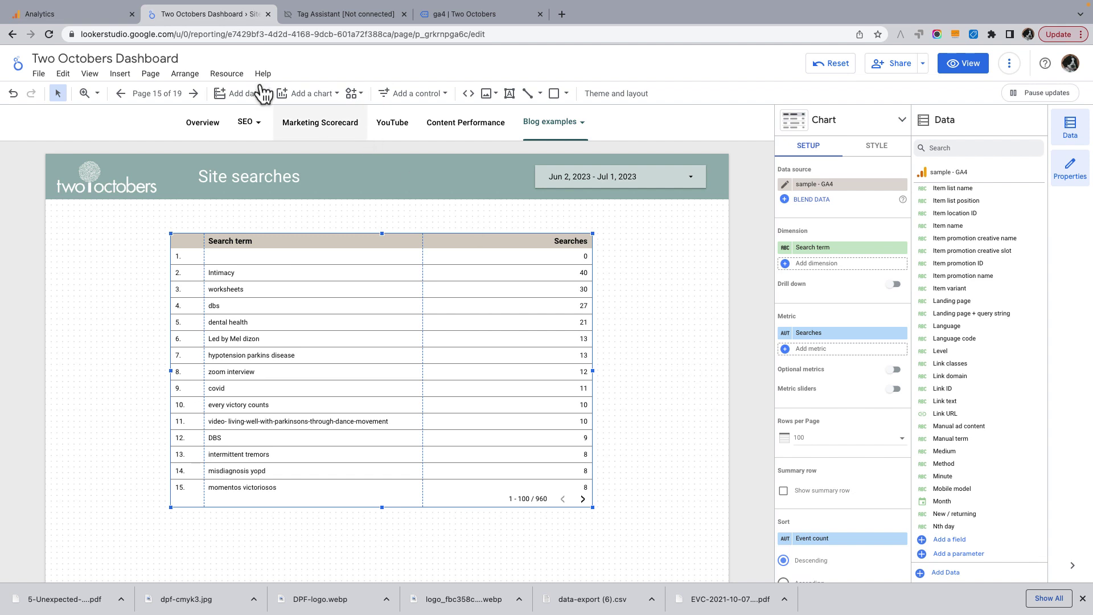
Open the sample - GA4 data source for editing from the report's added data sources
{"action": "left_click", "coordinate": [227, 74]}
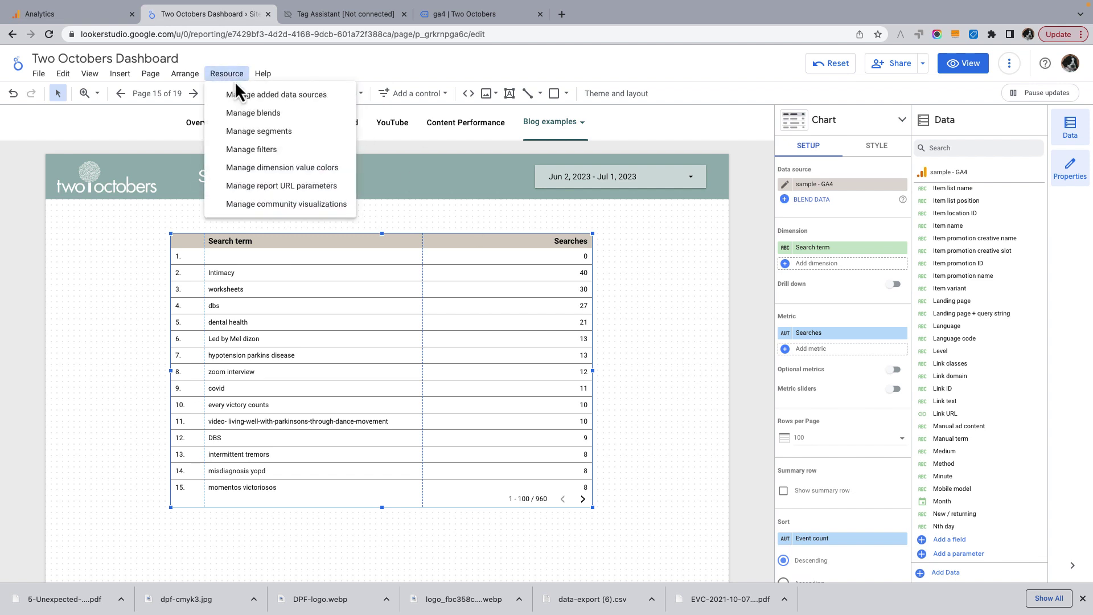
{"action": "left_click", "coordinate": [263, 97]}
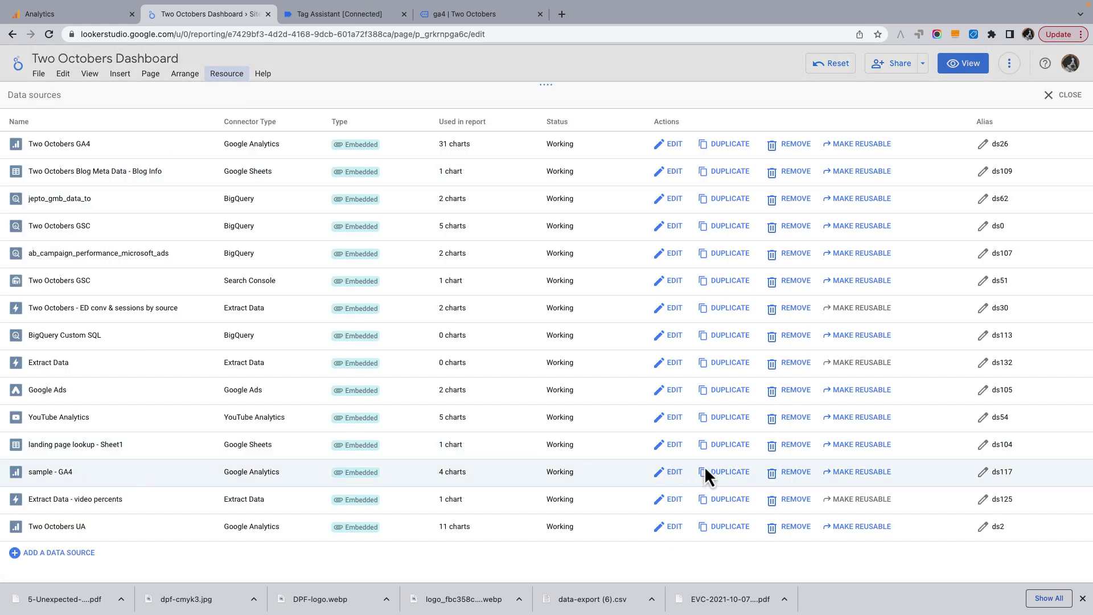
{"action": "left_click", "coordinate": [672, 474]}
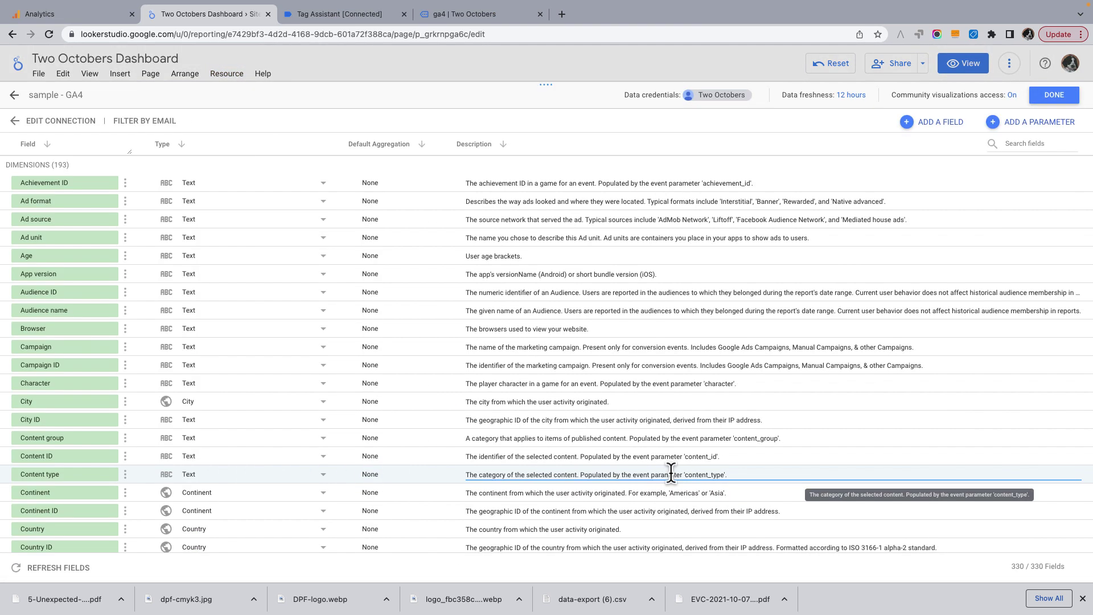
{"action": "scroll", "coordinate": [334, 402], "scroll_direction": "down", "scroll_amount": 1}
{"action": "scroll", "coordinate": [333, 400], "scroll_direction": "up", "scroll_amount": 1}
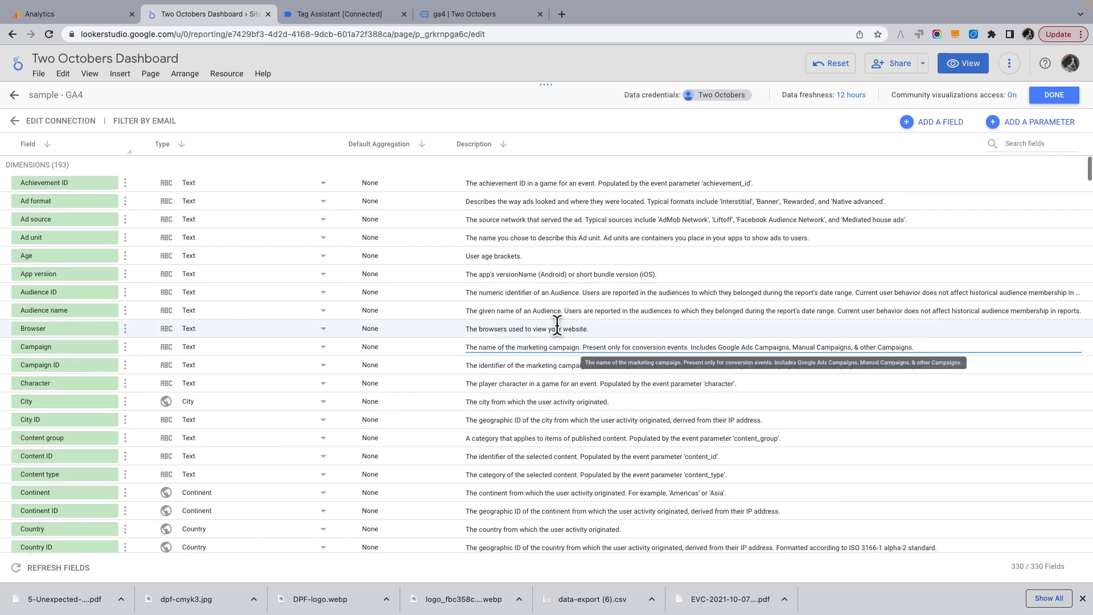
Add a calculated field named Search term link and start its formula with the HYPERLINK function
{"action": "left_click", "coordinate": [910, 121]}
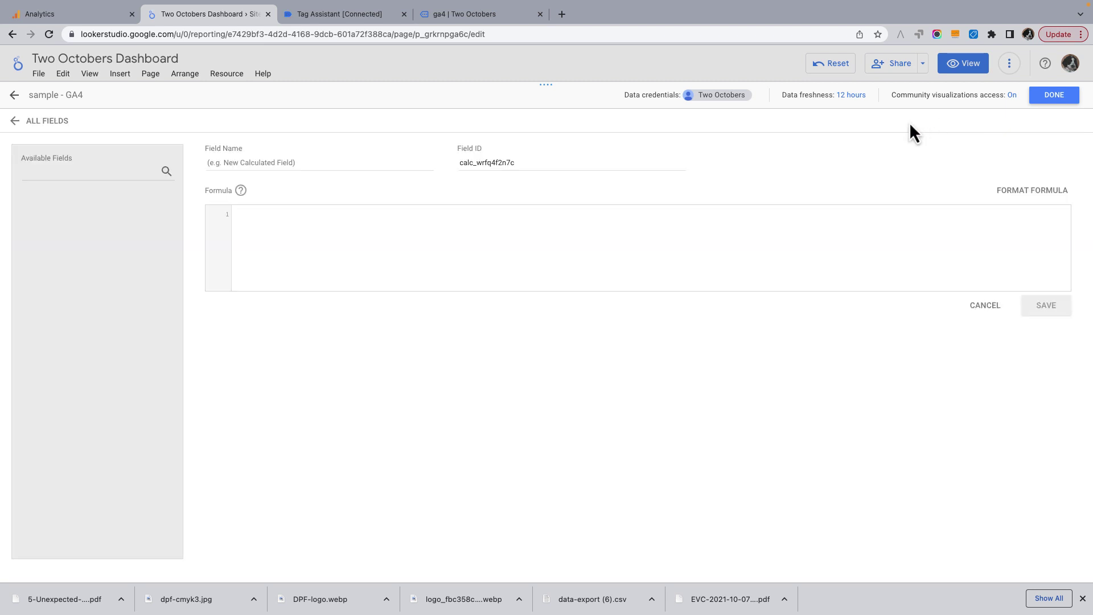
{"action": "left_click", "coordinate": [341, 164]}
{"action": "type", "text": "Search "}
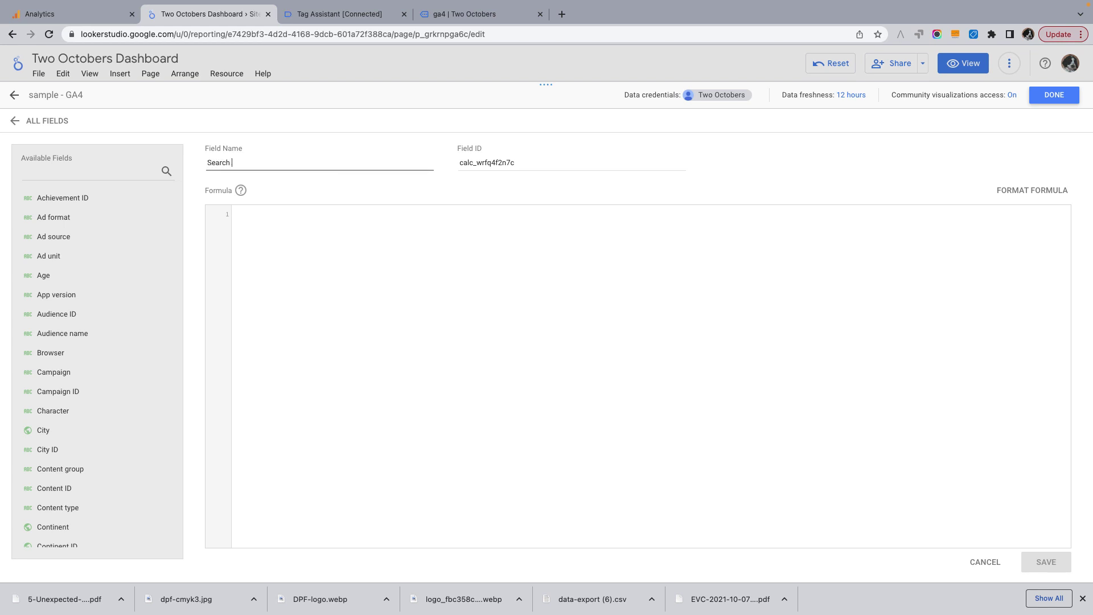
{"action": "type", "text": "term link"}
{"action": "left_click", "coordinate": [534, 311]}
{"action": "type", "text": "HY"}
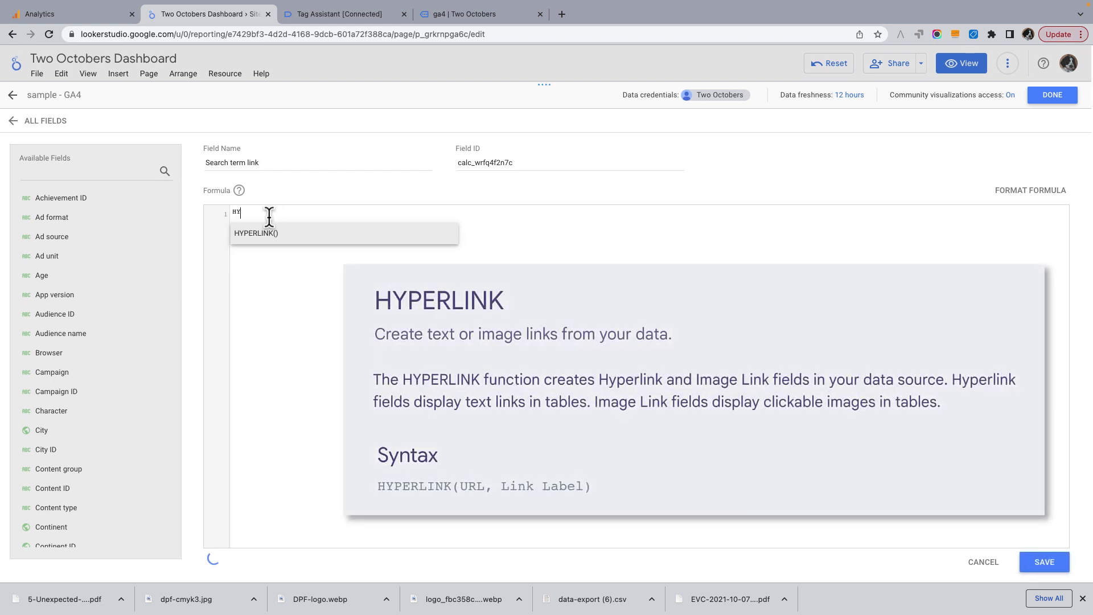
{"action": "left_click", "coordinate": [273, 234]}
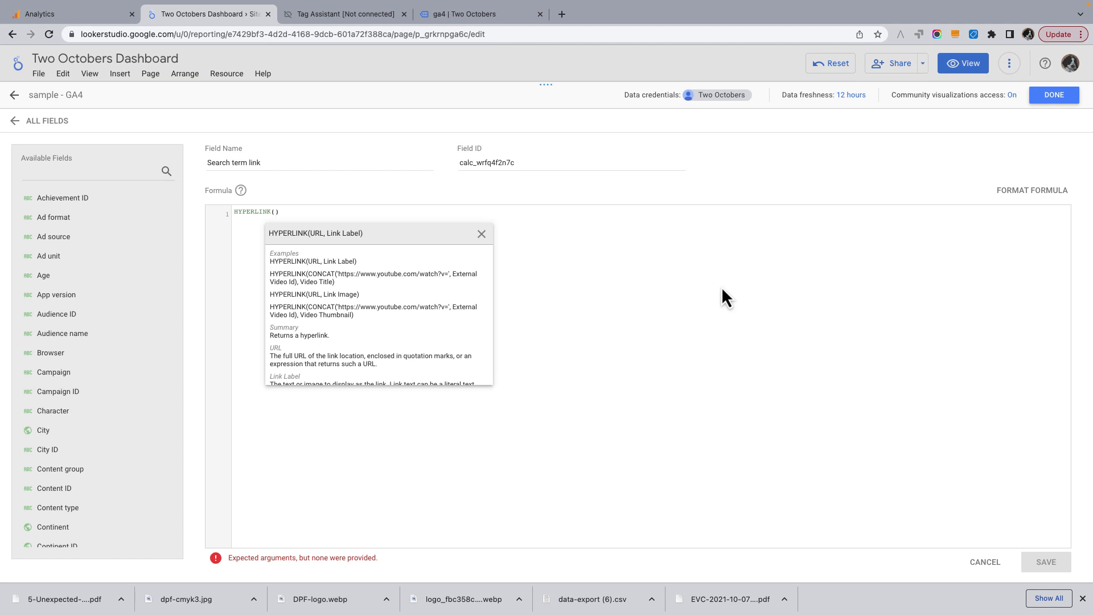
Open davisphinneyfoundation.org in a new browser tab and search the site for "resource"
{"action": "left_click", "coordinate": [561, 14]}
{"action": "left_click", "coordinate": [277, 33]}
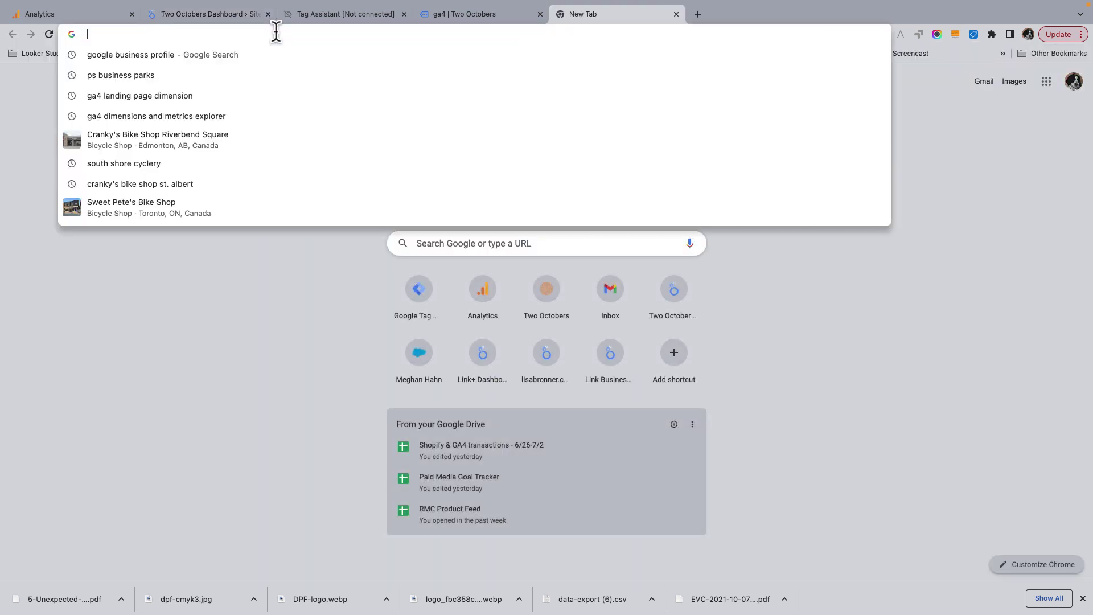
{"action": "type", "text": "davi"}
{"action": "key", "text": "Return"}
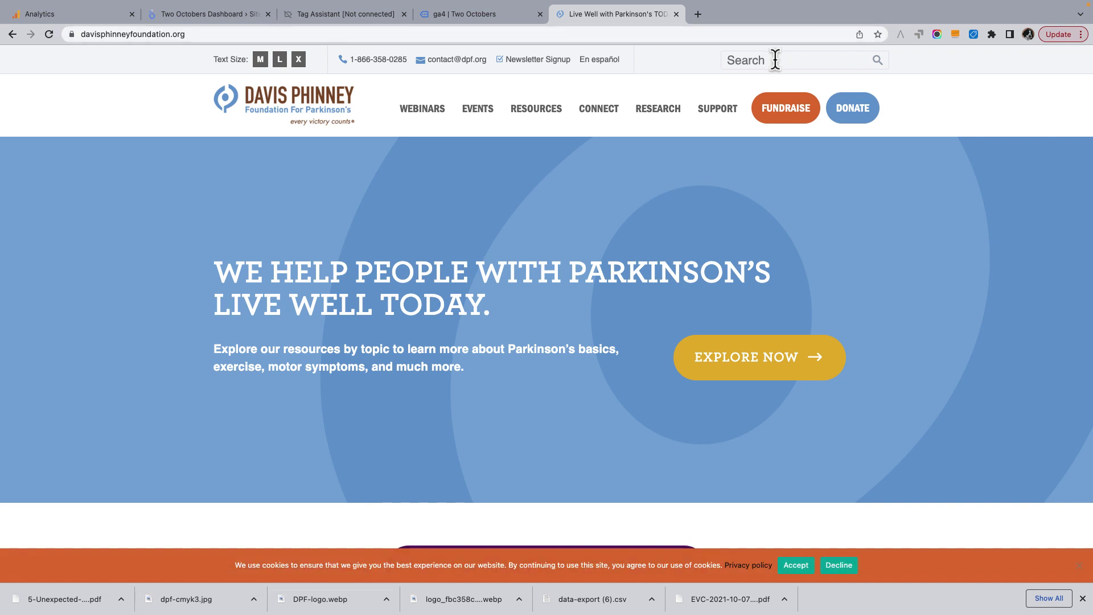
{"action": "left_click", "coordinate": [776, 60]}
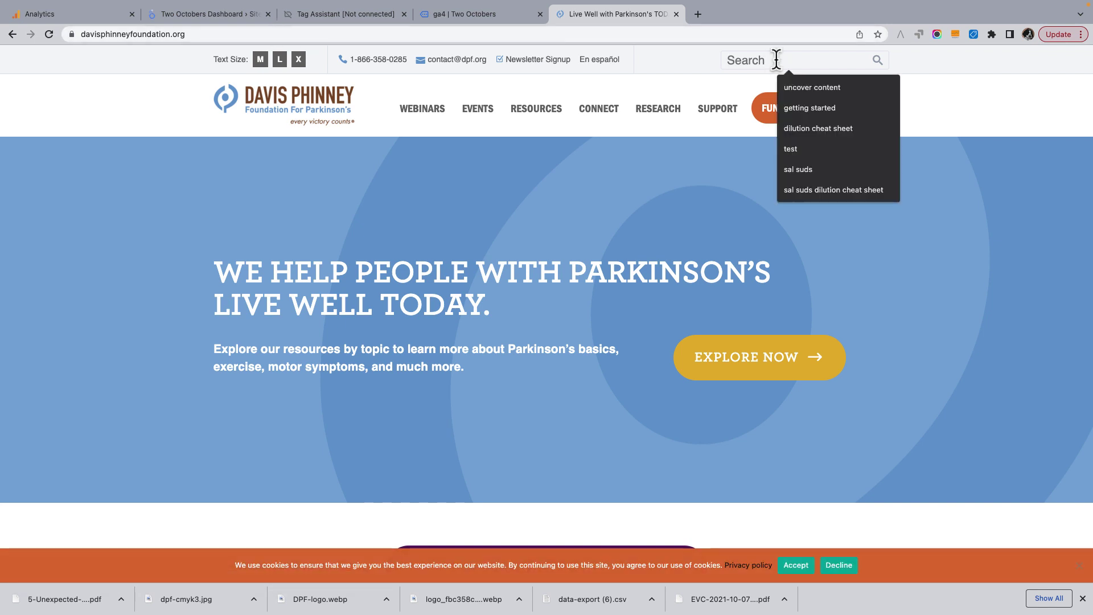
{"action": "type", "text": "resource"}
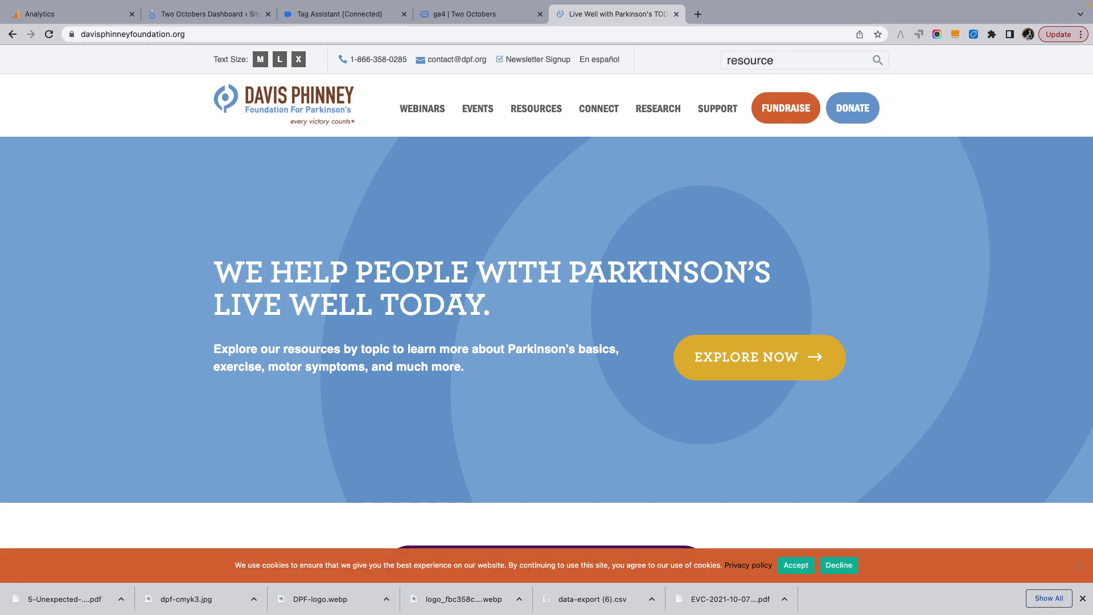
{"action": "key", "text": "Return"}
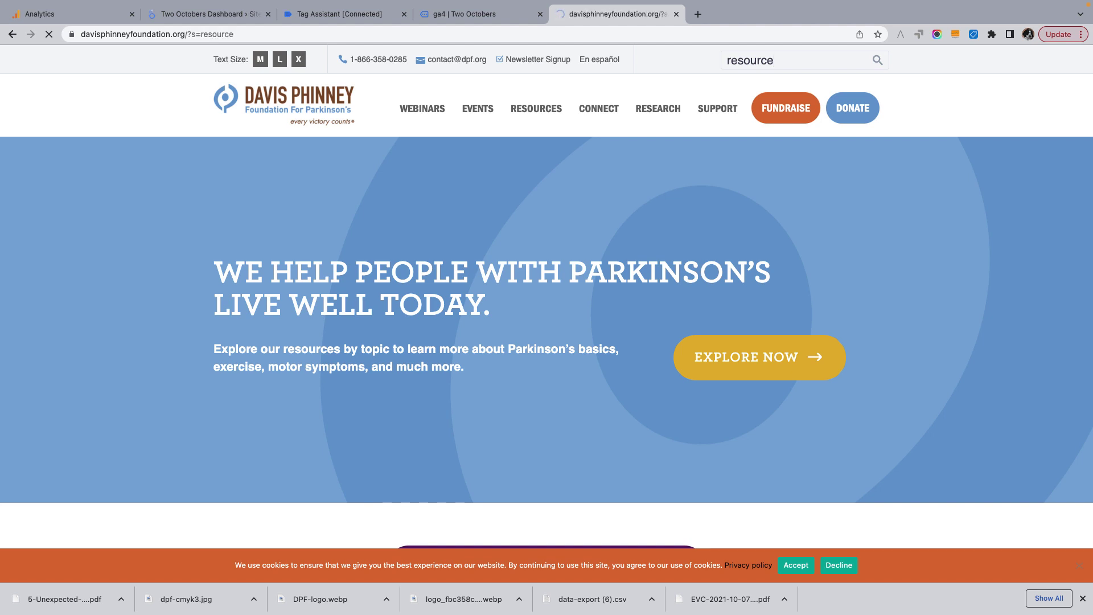
Copy the search results URL through "?s=" and paste it in double quotes inside the HYPERLINK formula in Looker Studio
{"action": "mouse_move", "coordinate": [439, 6]}
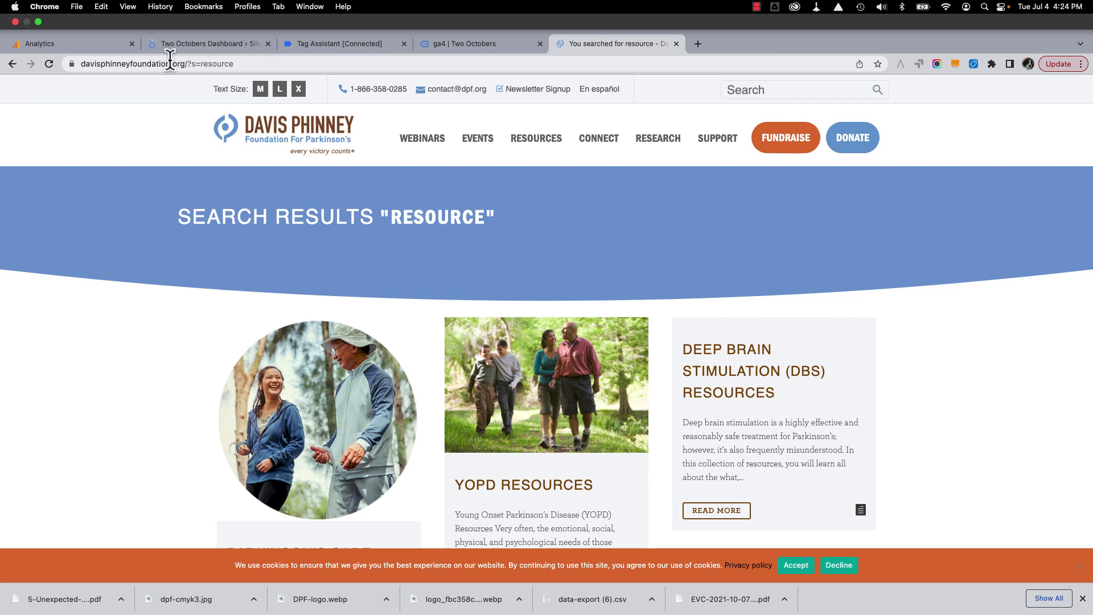
{"action": "left_click_drag", "start_coordinate": [202, 59], "coordinate": [57, 63]}
{"action": "key", "text": "super+c"}
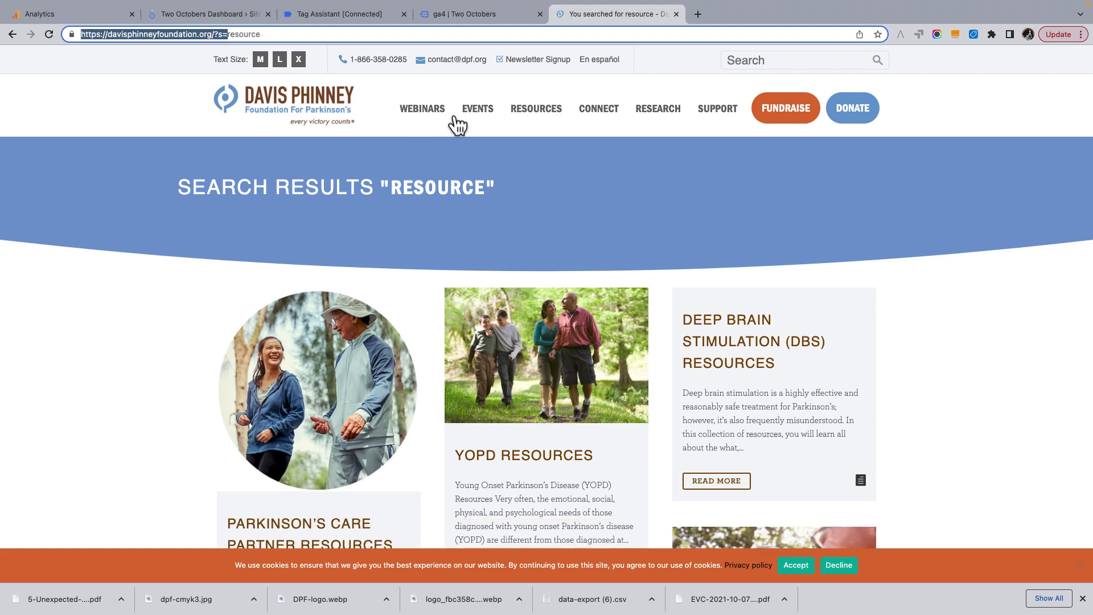
{"action": "left_click", "coordinate": [201, 14]}
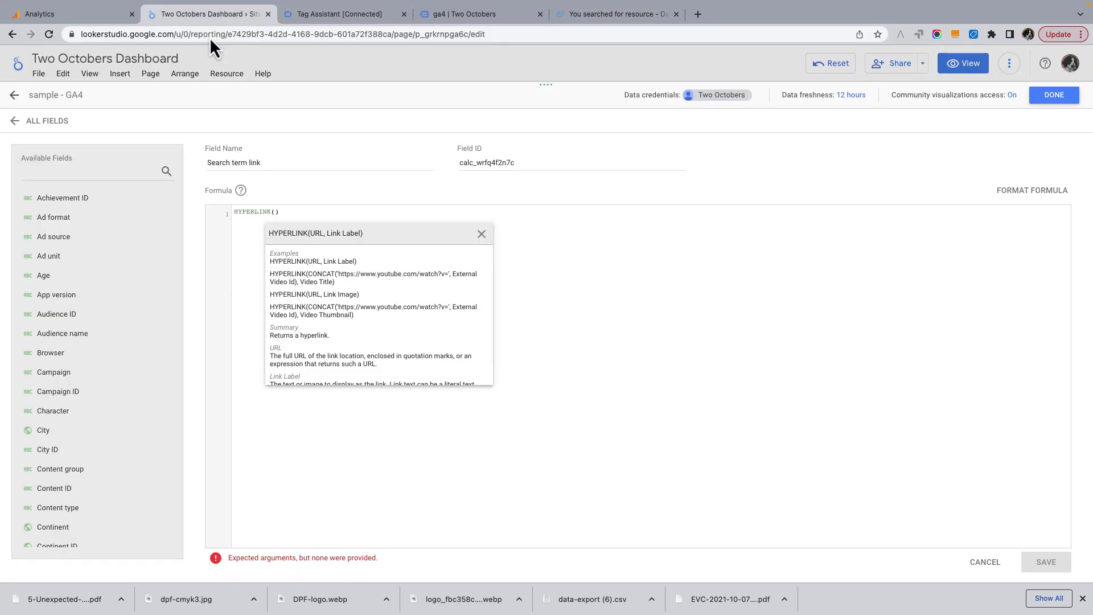
{"action": "type", "text": "\""}
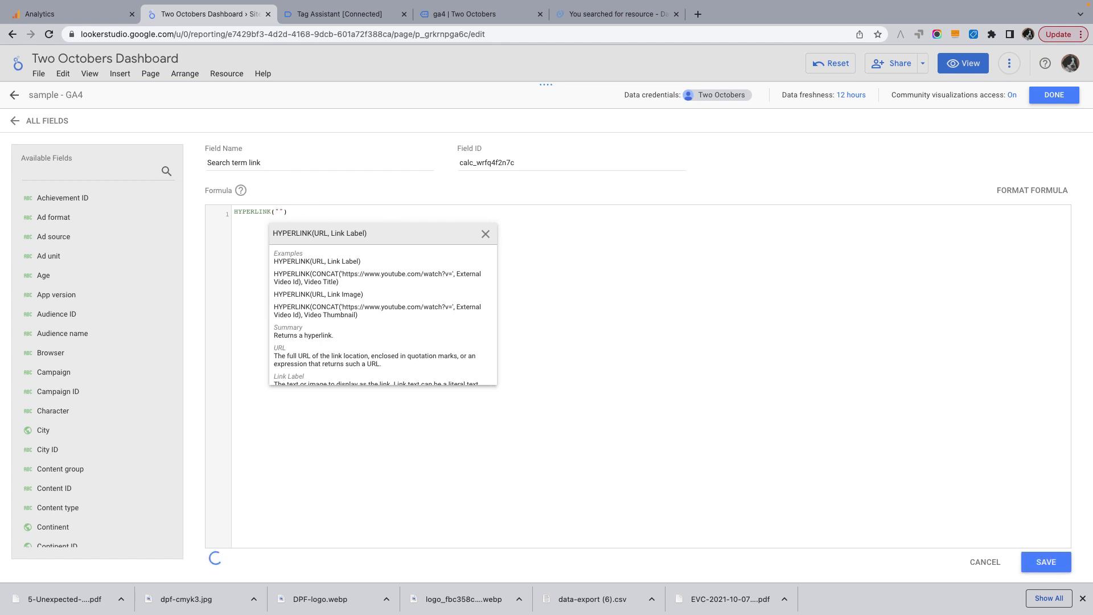
{"action": "key", "text": "super+v"}
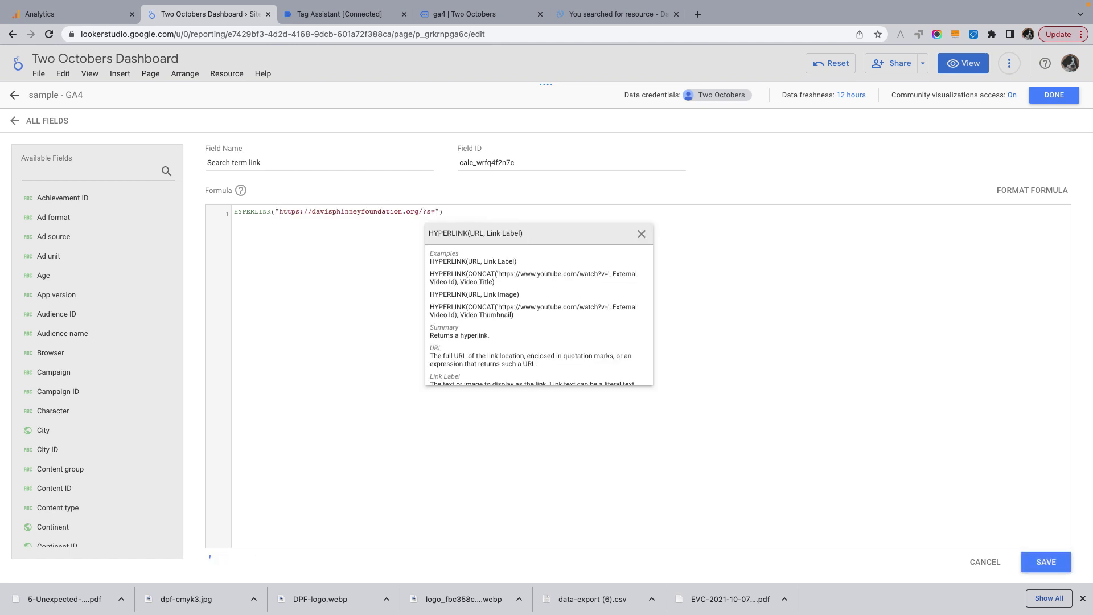
Insert the CONCAT function in front of the quoted URL inside HYPERLINK, with its opening parenthesis directly before the URL
{"action": "left_click", "coordinate": [275, 213]}
{"action": "type", "text": "CONC"}
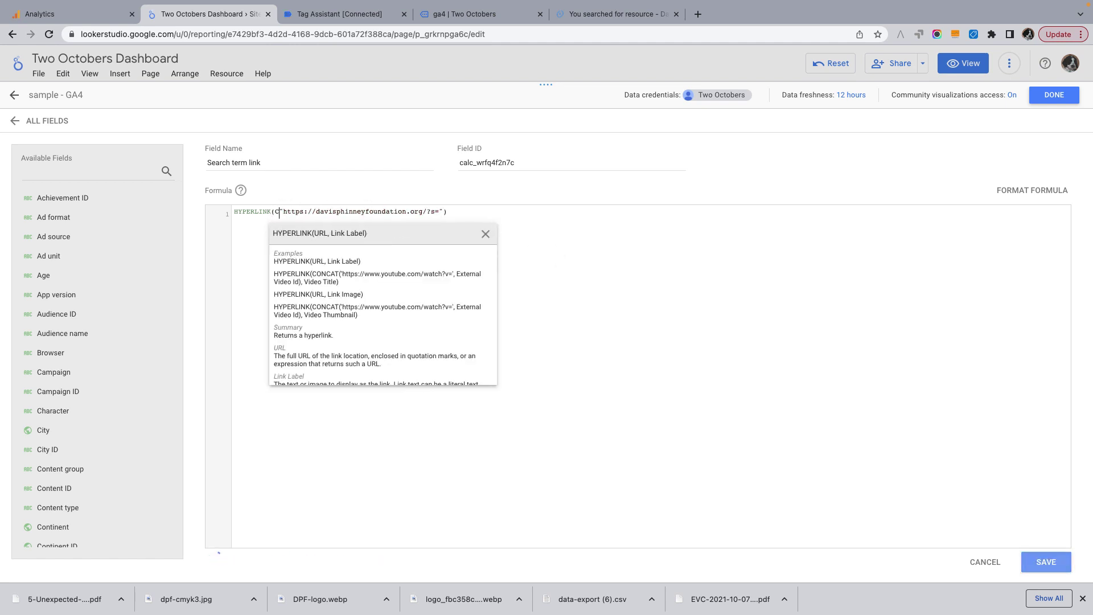
{"action": "type", "text": "AT("}
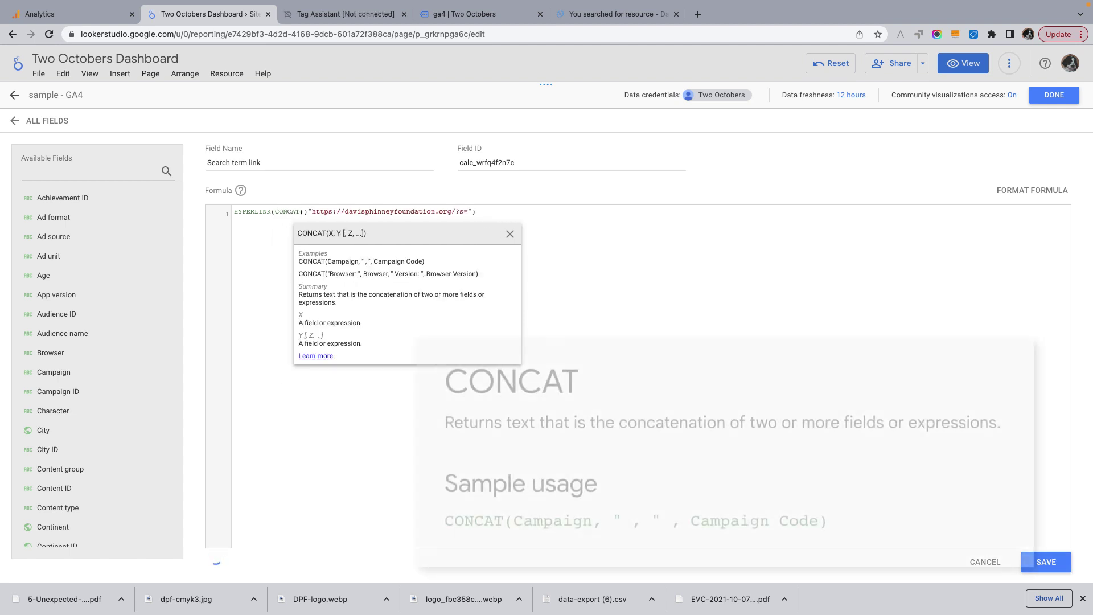
{"action": "left_click", "coordinate": [308, 212]}
{"action": "key", "text": "BackSpace"}
{"action": "key", "text": "BackSpace"}
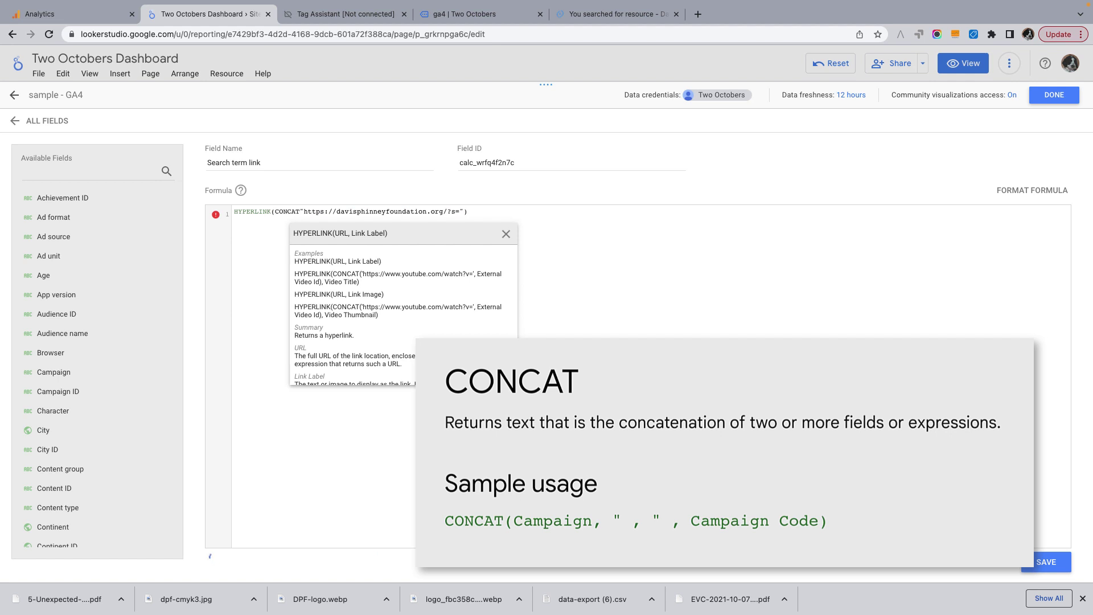
{"action": "type", "text": "("}
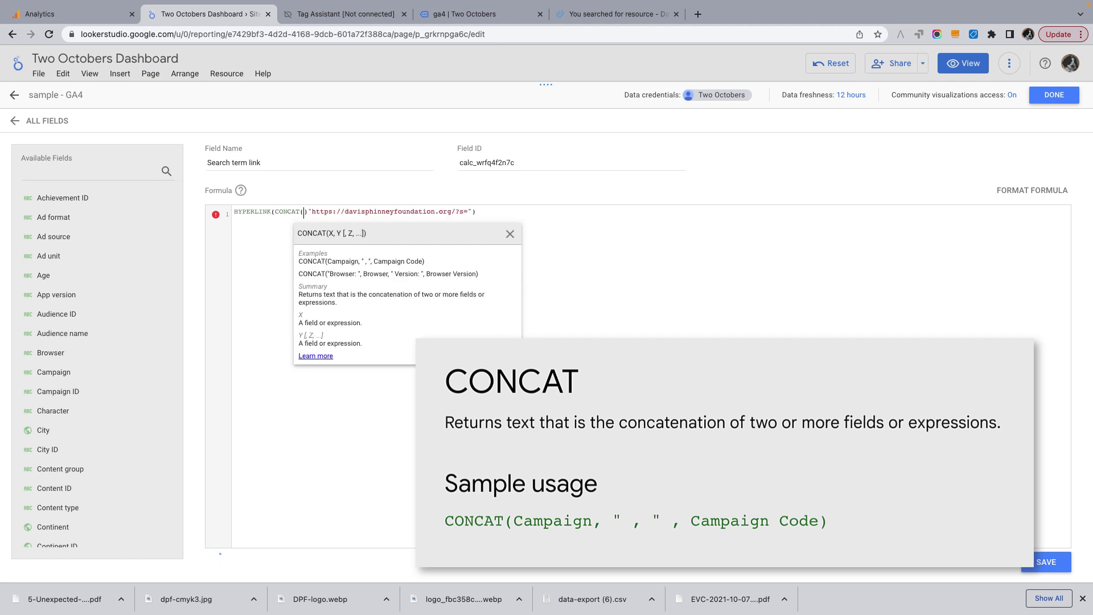
Add the Search term field as CONCAT's second argument after the URL and close the function with a comma following it
{"action": "left_click", "coordinate": [467, 212]}
{"action": "type", "text": ","}
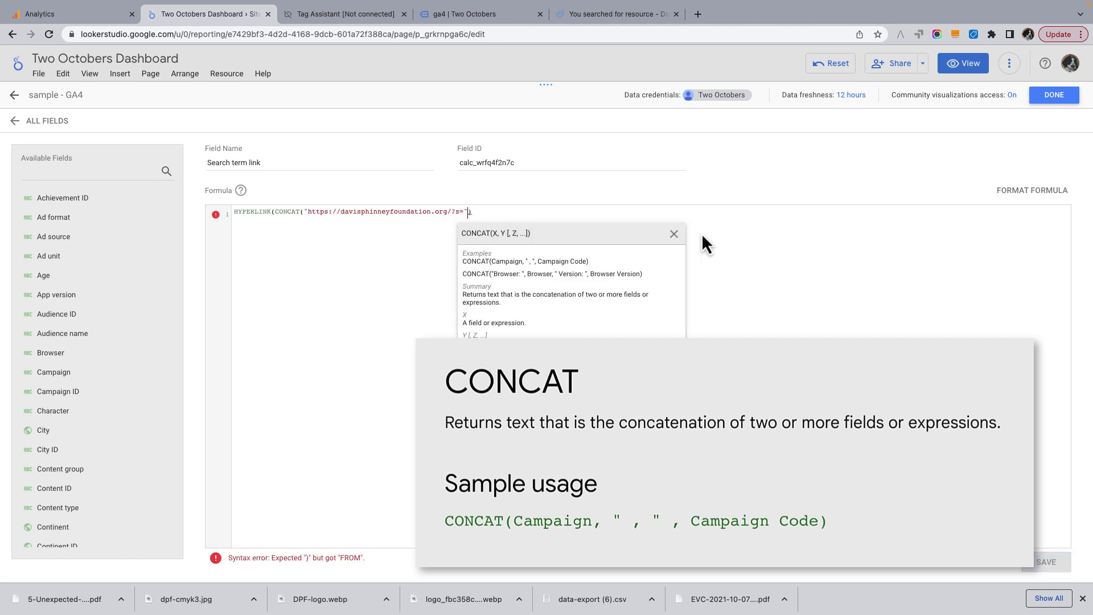
{"action": "type", "text": "sea"}
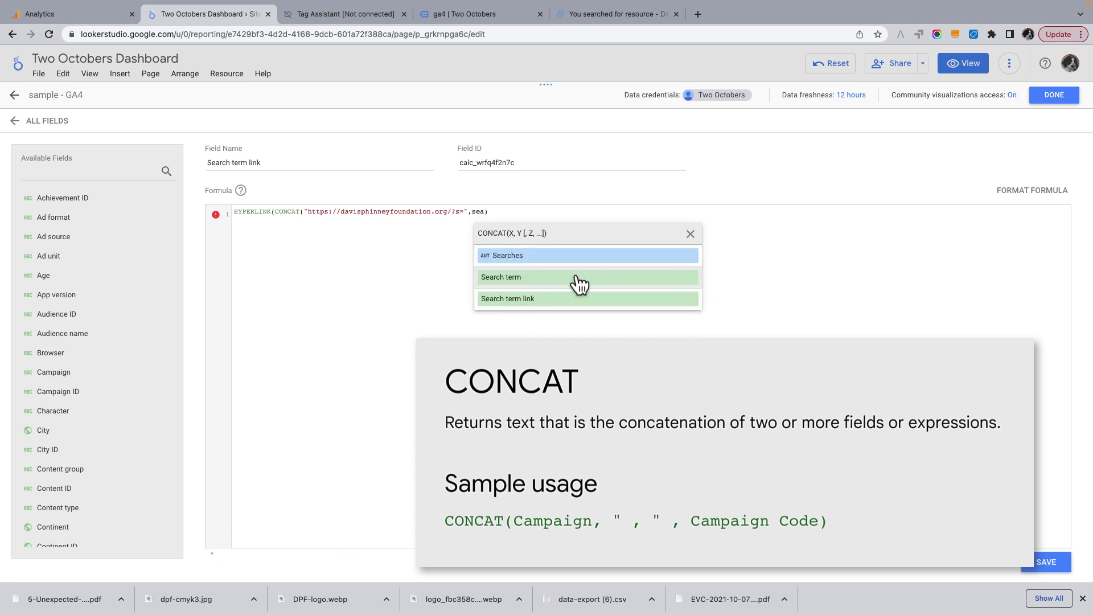
{"action": "left_click", "coordinate": [578, 279]}
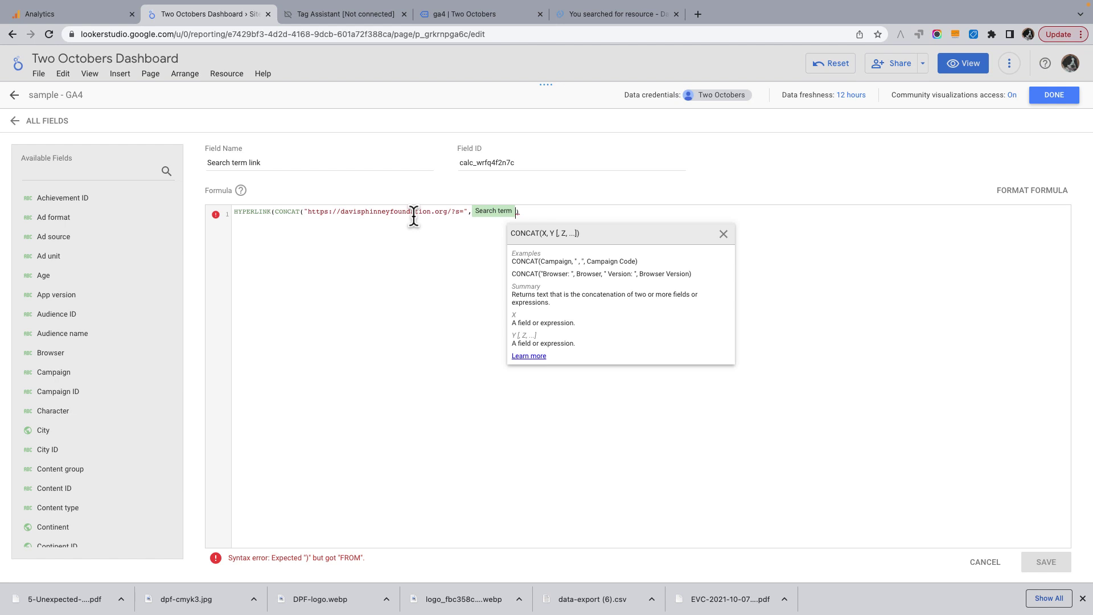
{"action": "type", "text": "),"}
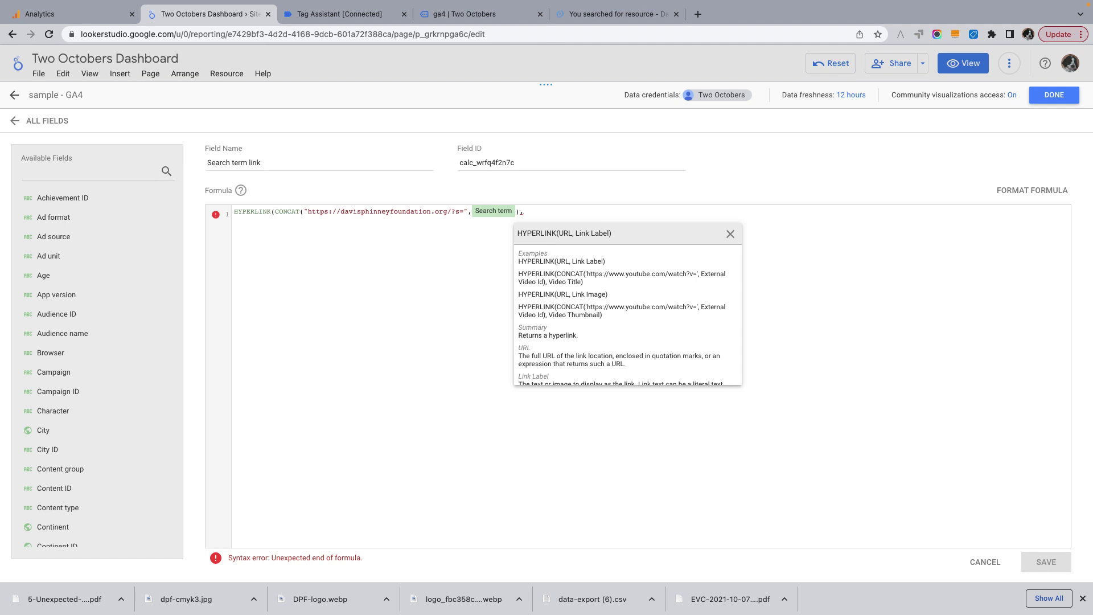
Complete the HYPERLINK formula with LOWER(Search term) as the link label and close both functions
{"action": "type", "text": "LOWER"}
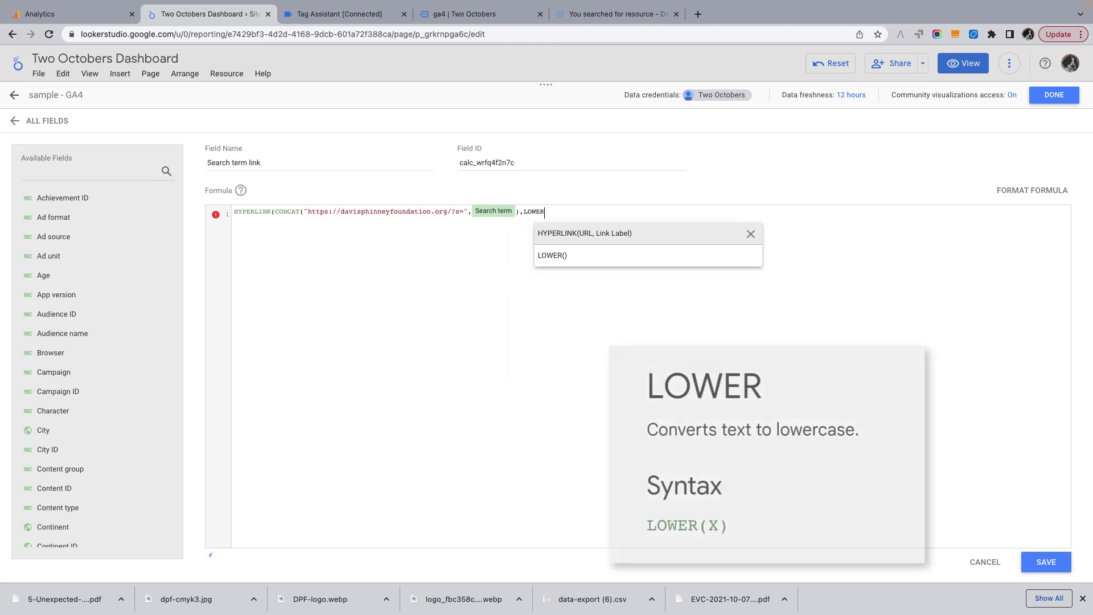
{"action": "type", "text": "(Sea"}
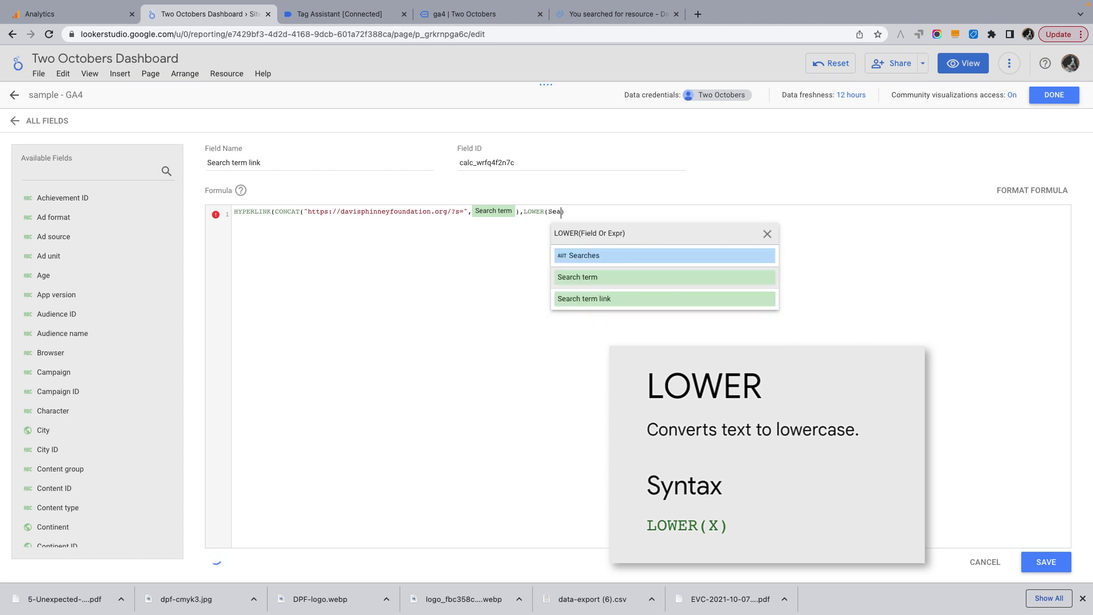
{"action": "left_click", "coordinate": [575, 276]}
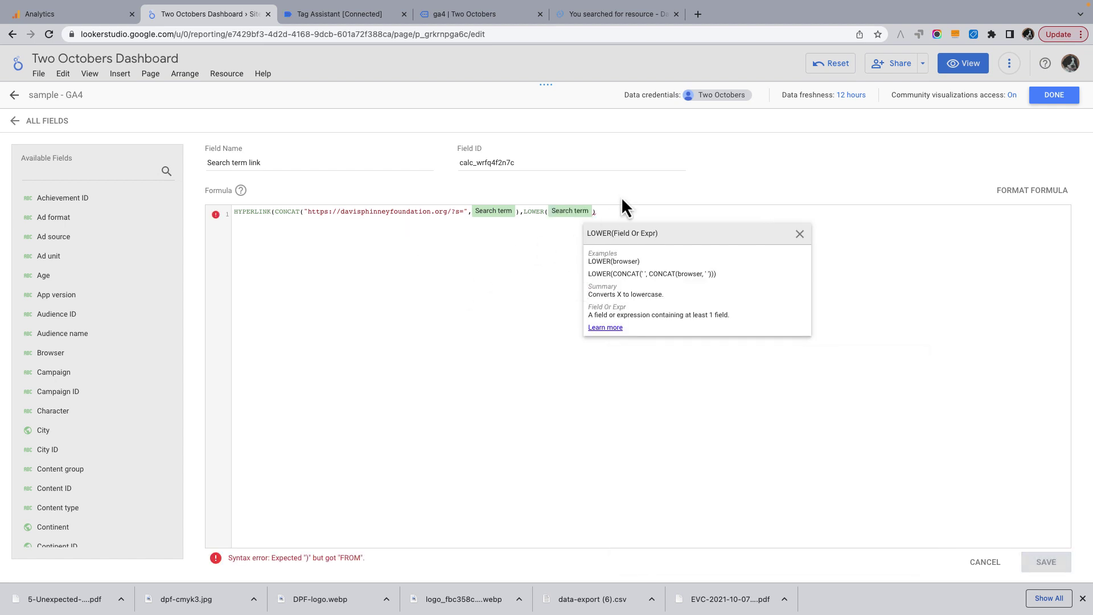
{"action": "type", "text": "))"}
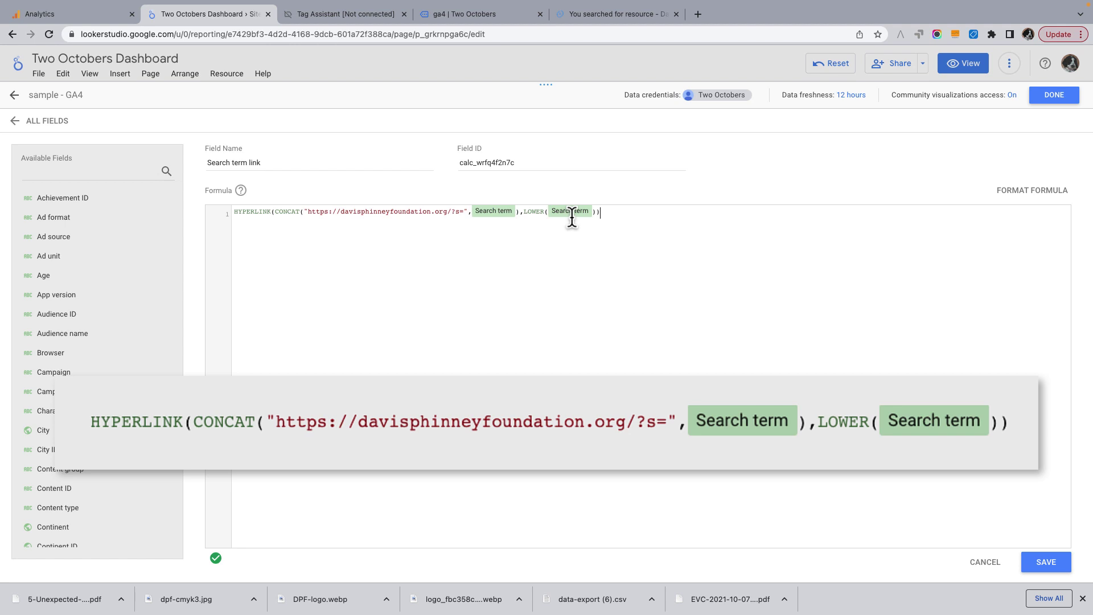
Save the Search term link field, finish editing the data source and return to the report page
{"action": "left_click", "coordinate": [1053, 564]}
{"action": "left_click", "coordinate": [1054, 95]}
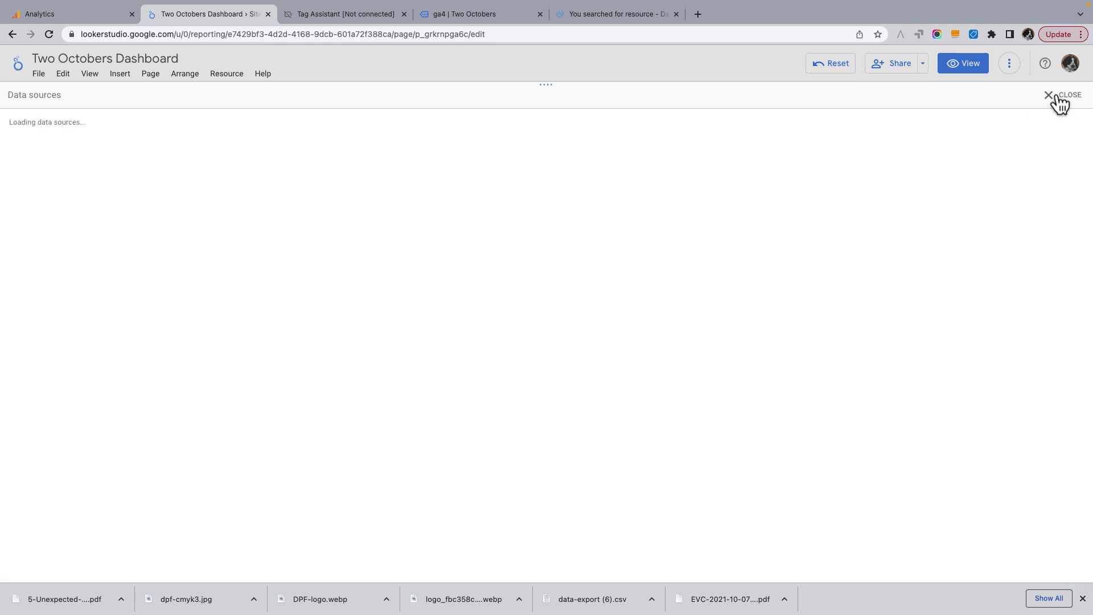
{"action": "left_click", "coordinate": [1057, 93]}
Replace the table's dimension with Search term link, test the "worksheets" link and return to the report
{"action": "left_click", "coordinate": [820, 248]}
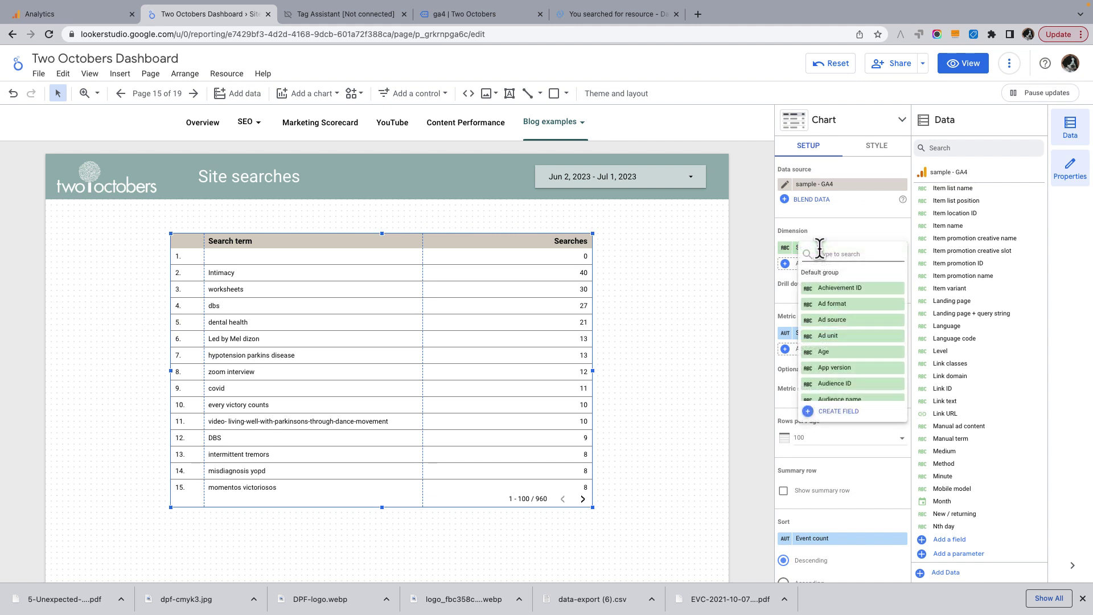
{"action": "type", "text": "search"}
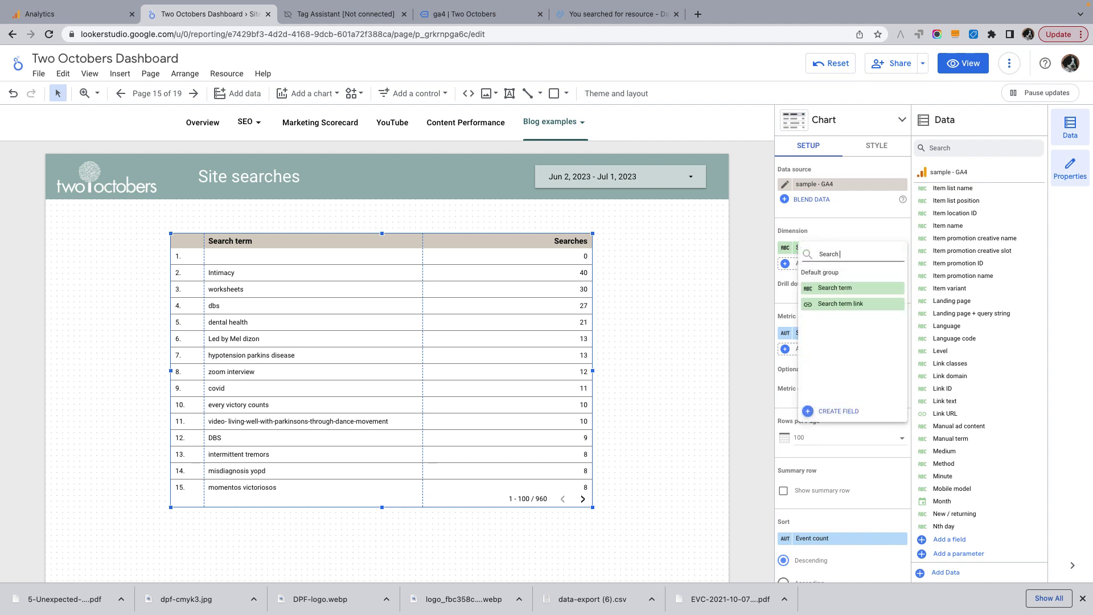
{"action": "left_click", "coordinate": [848, 304]}
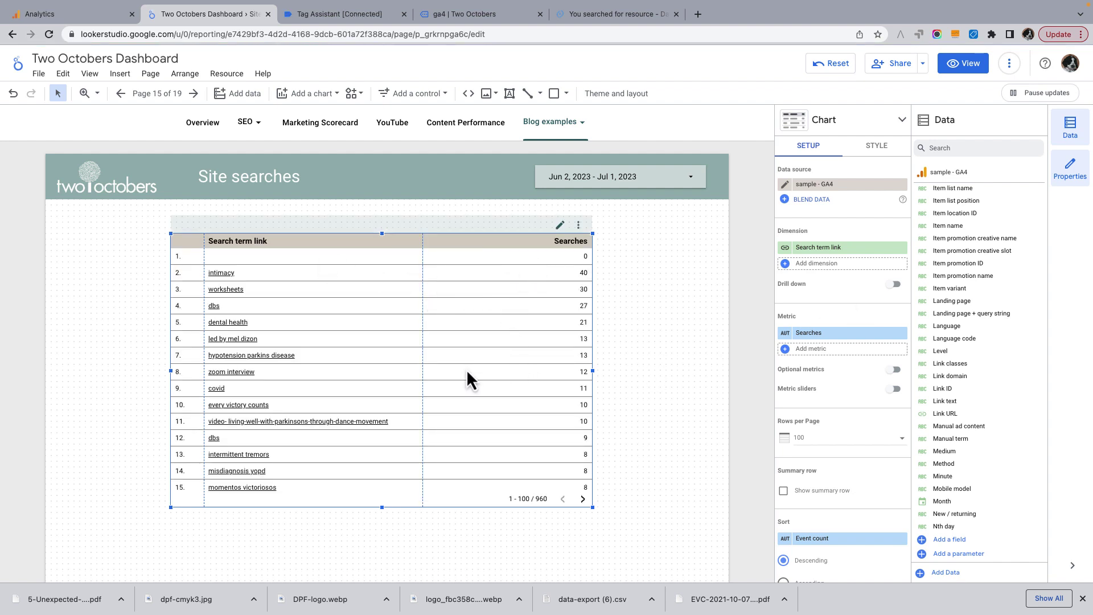
{"action": "left_click", "coordinate": [229, 292]}
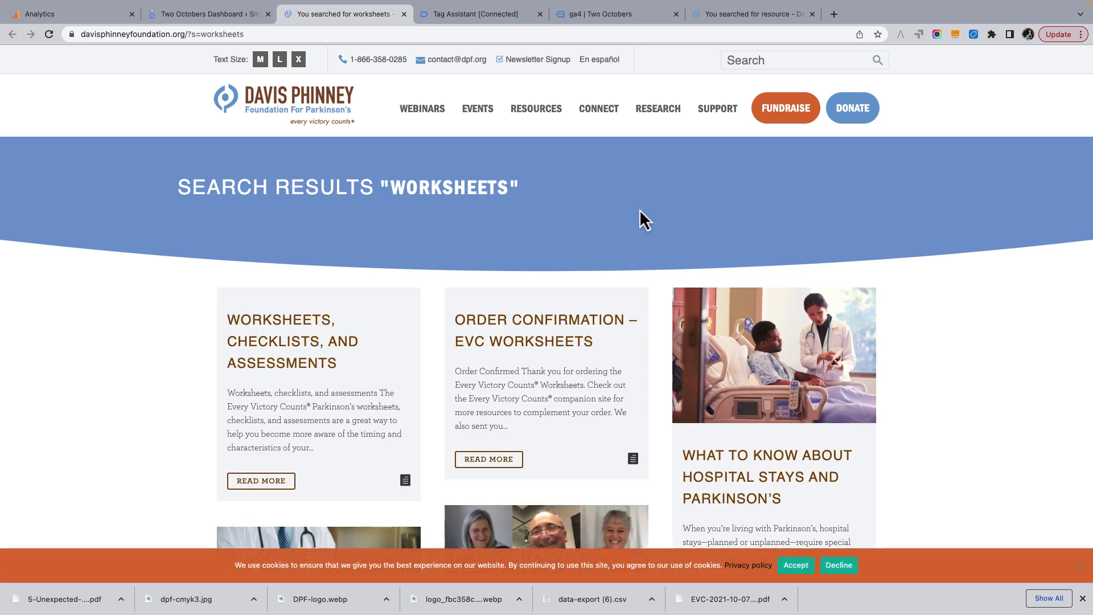
{"action": "left_click", "coordinate": [182, 18]}
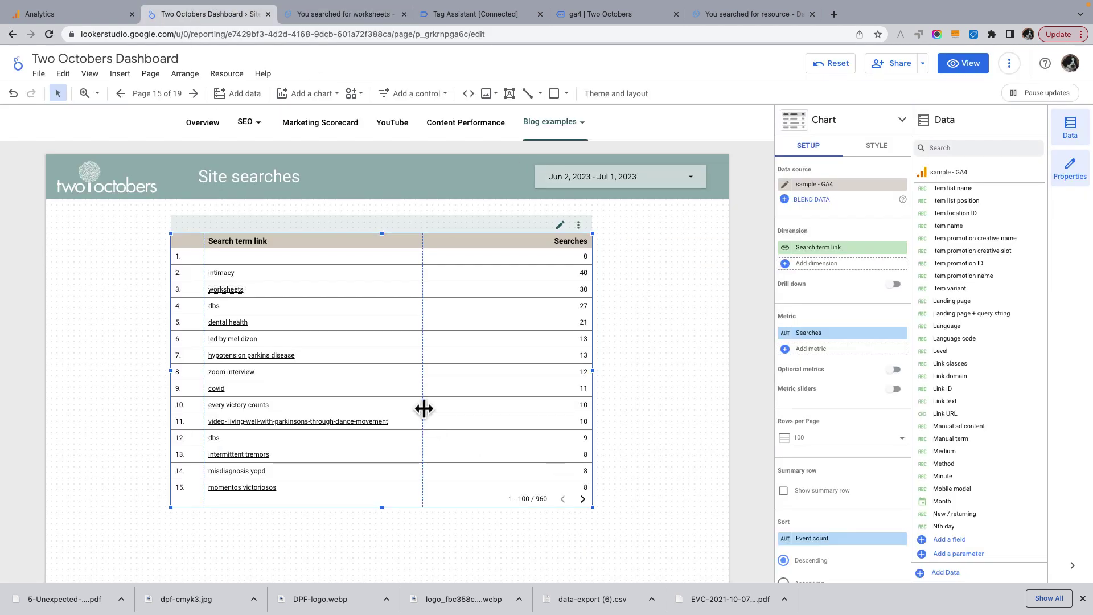
Narrow the site search table to the left part of the page and widen its Search term link column
{"action": "left_click_drag", "start_coordinate": [423, 409], "coordinate": [399, 408]}
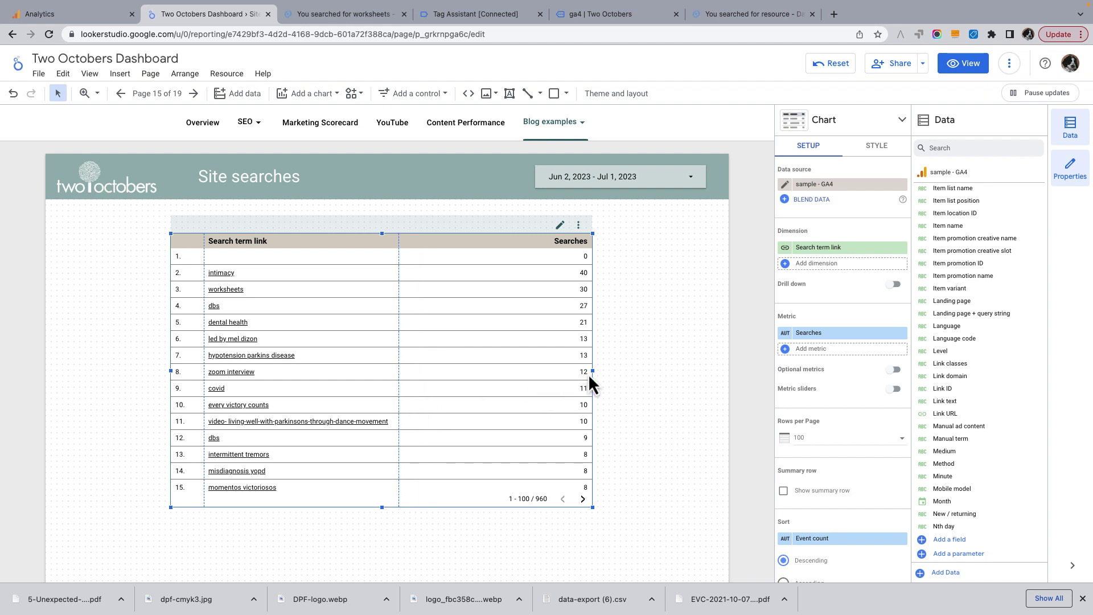
{"action": "left_click_drag", "start_coordinate": [589, 374], "coordinate": [412, 359]}
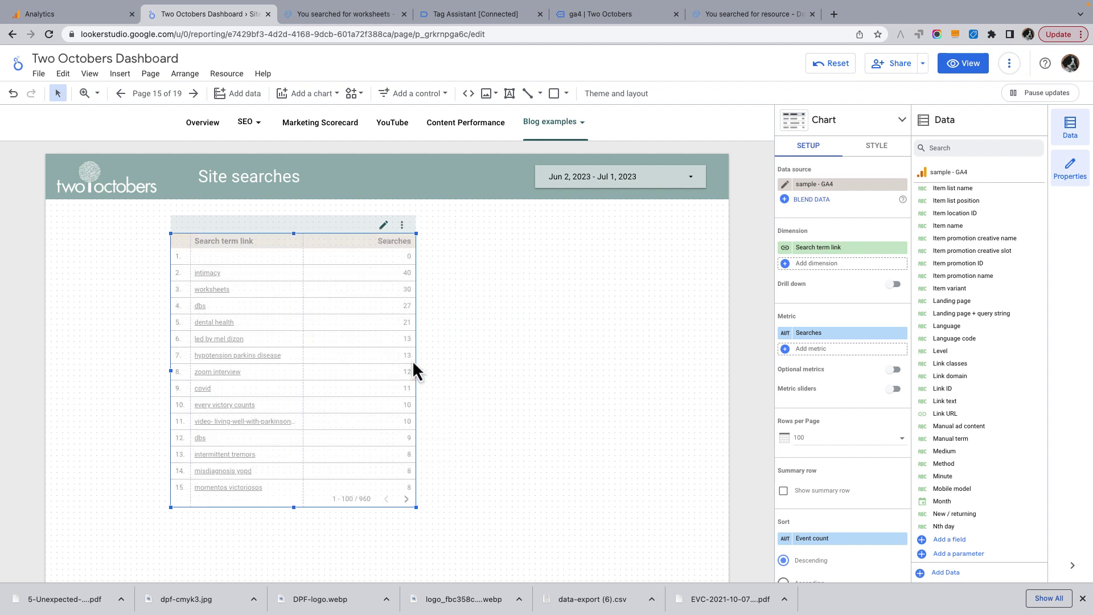
{"action": "left_click_drag", "start_coordinate": [303, 325], "coordinate": [366, 311]}
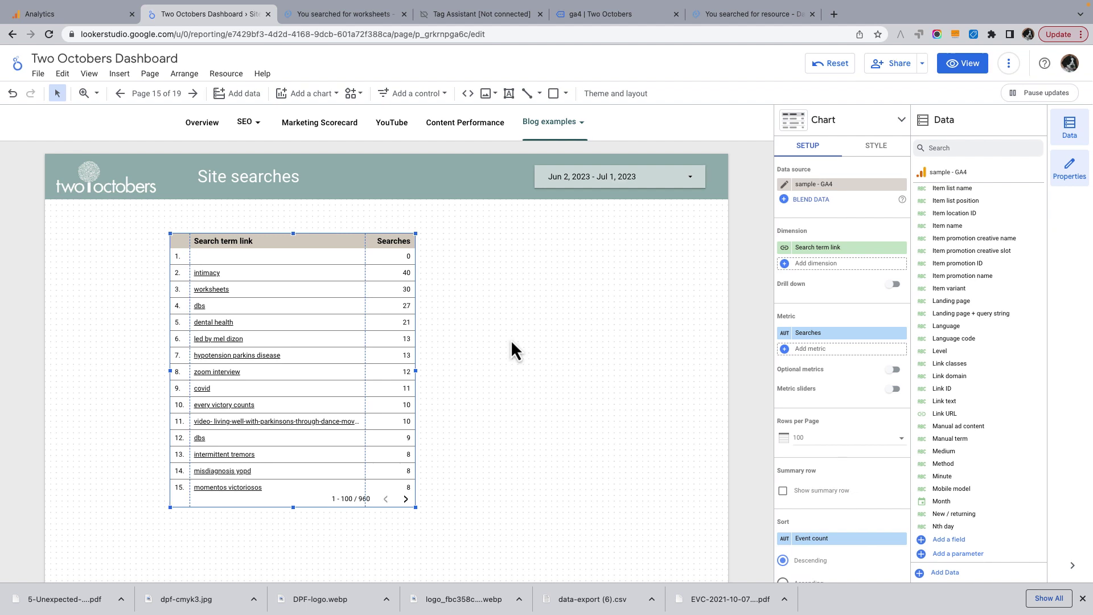
Open the "dental health" link from the table, examine how relevant its search results are, and return to the report
{"action": "left_click", "coordinate": [227, 325]}
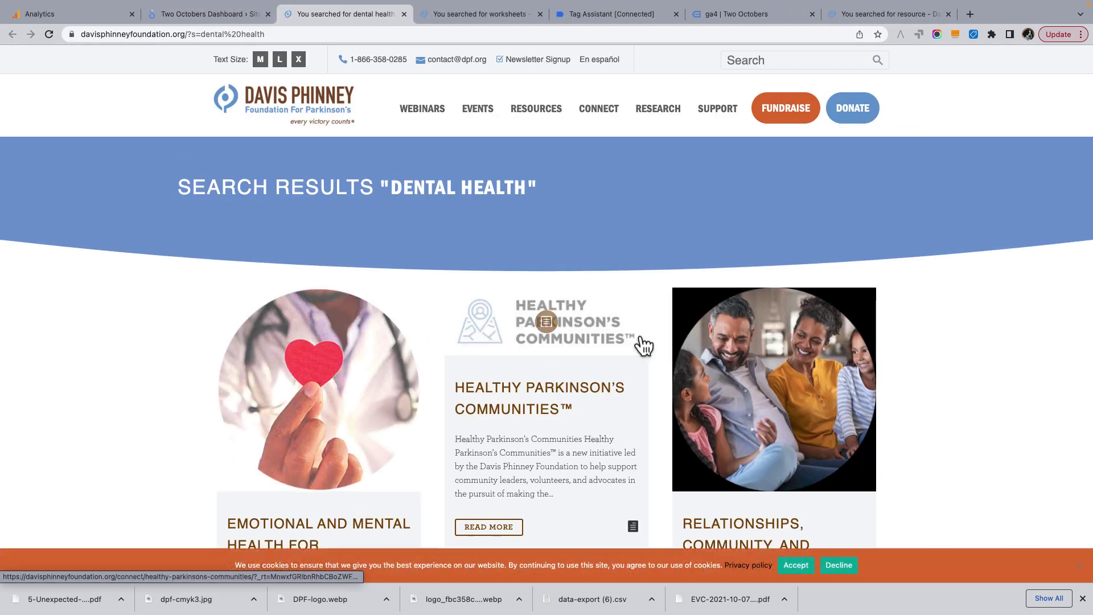
{"action": "scroll", "coordinate": [579, 329], "scroll_direction": "down", "scroll_amount": 3}
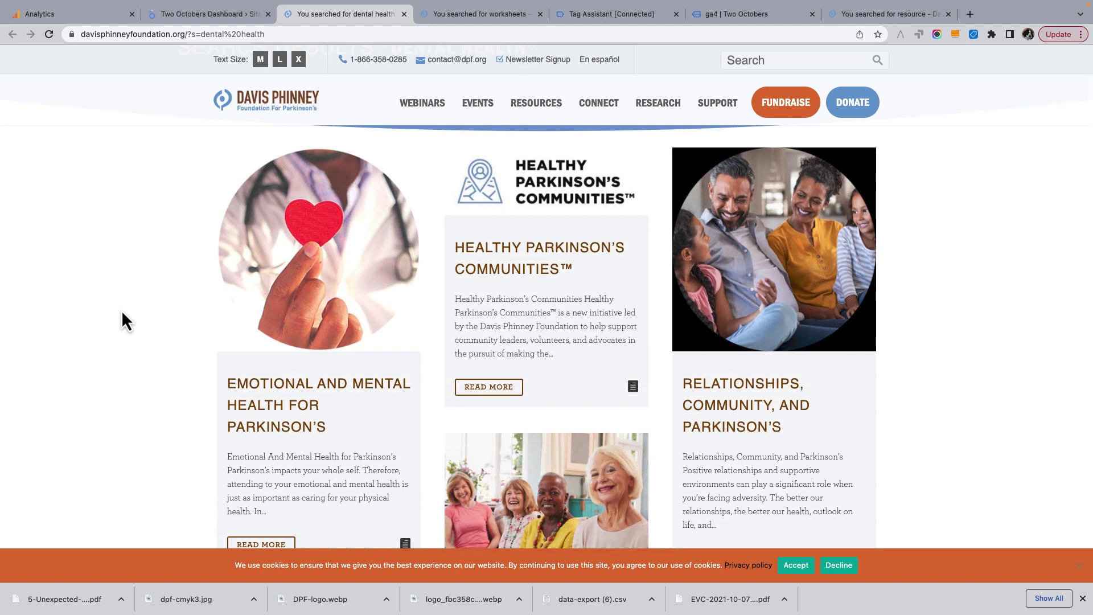
{"action": "scroll", "coordinate": [252, 289], "scroll_direction": "up", "scroll_amount": 1}
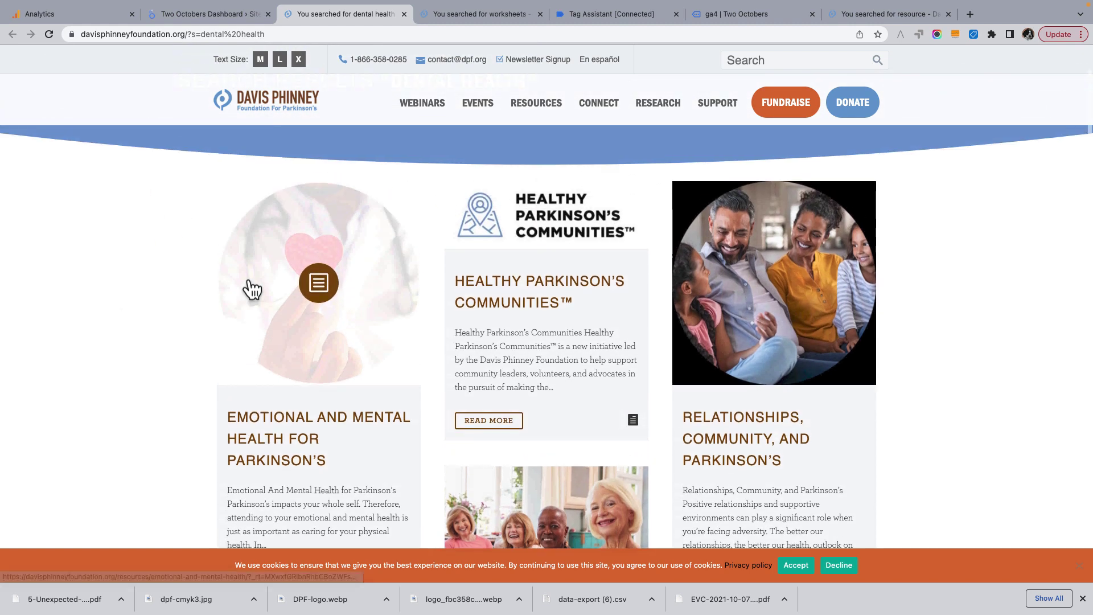
{"action": "scroll", "coordinate": [252, 290], "scroll_direction": "down", "scroll_amount": 1}
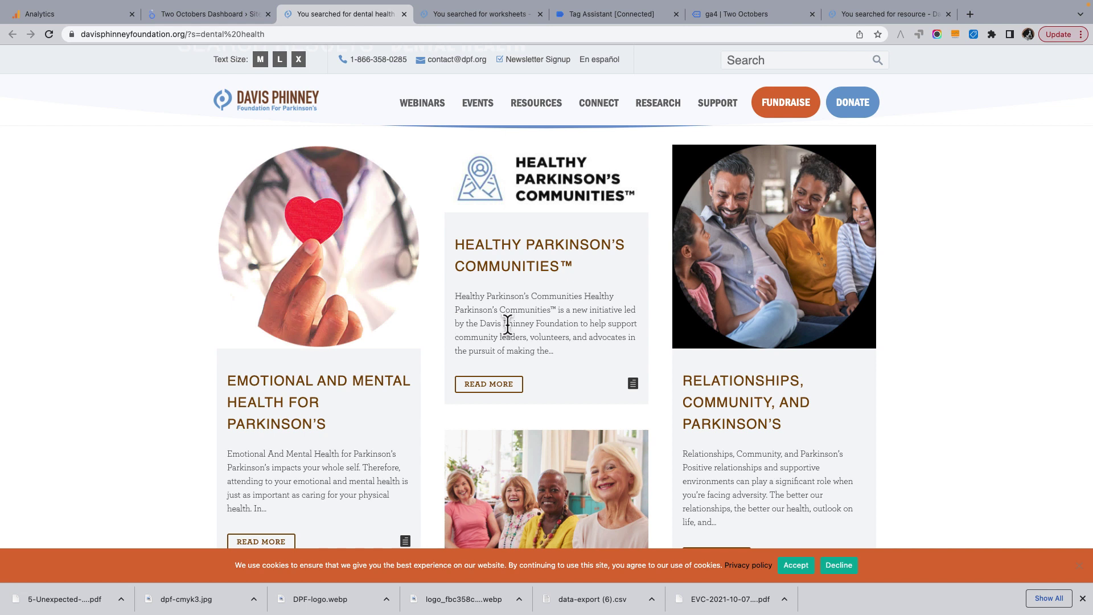
{"action": "scroll", "coordinate": [507, 325], "scroll_direction": "up", "scroll_amount": 3}
{"action": "mouse_move", "coordinate": [511, 333]}
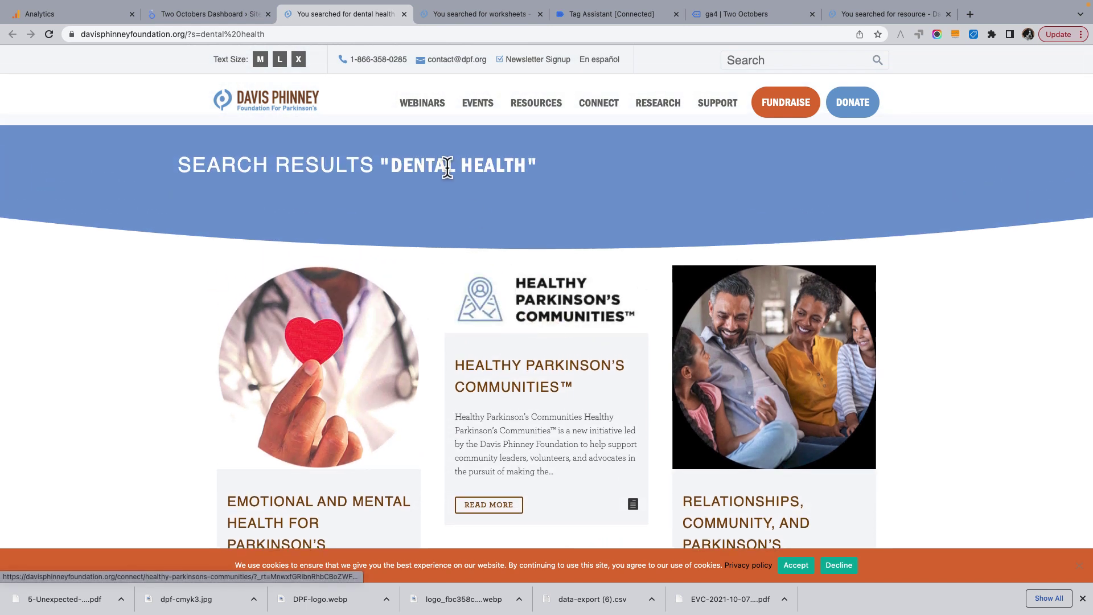
{"action": "scroll", "coordinate": [562, 215], "scroll_direction": "down", "scroll_amount": 2}
{"action": "mouse_move", "coordinate": [861, 240]}
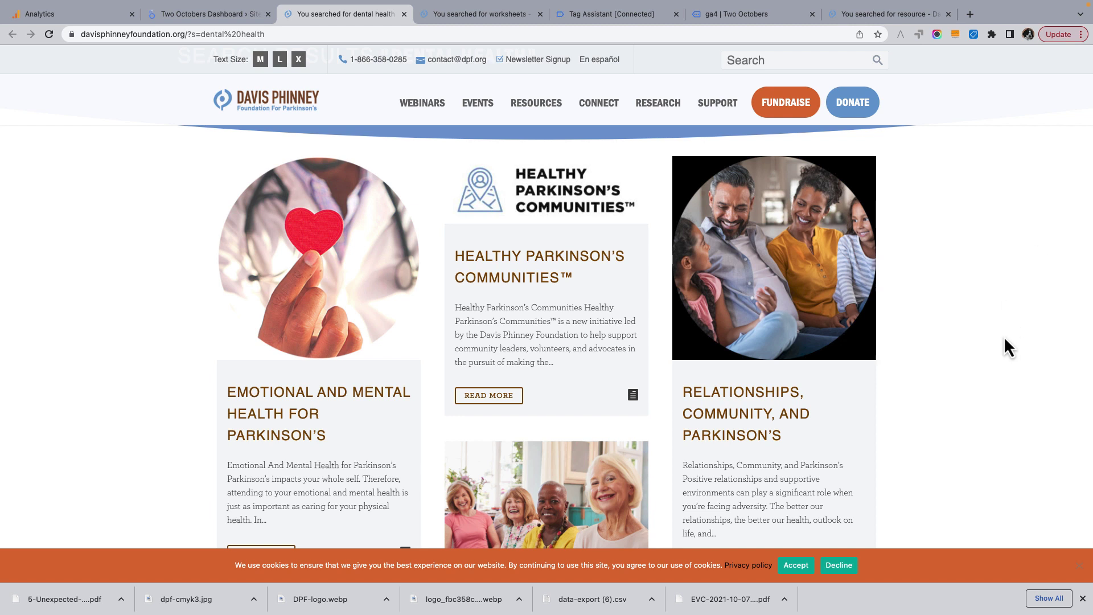
{"action": "left_click", "coordinate": [188, 11]}
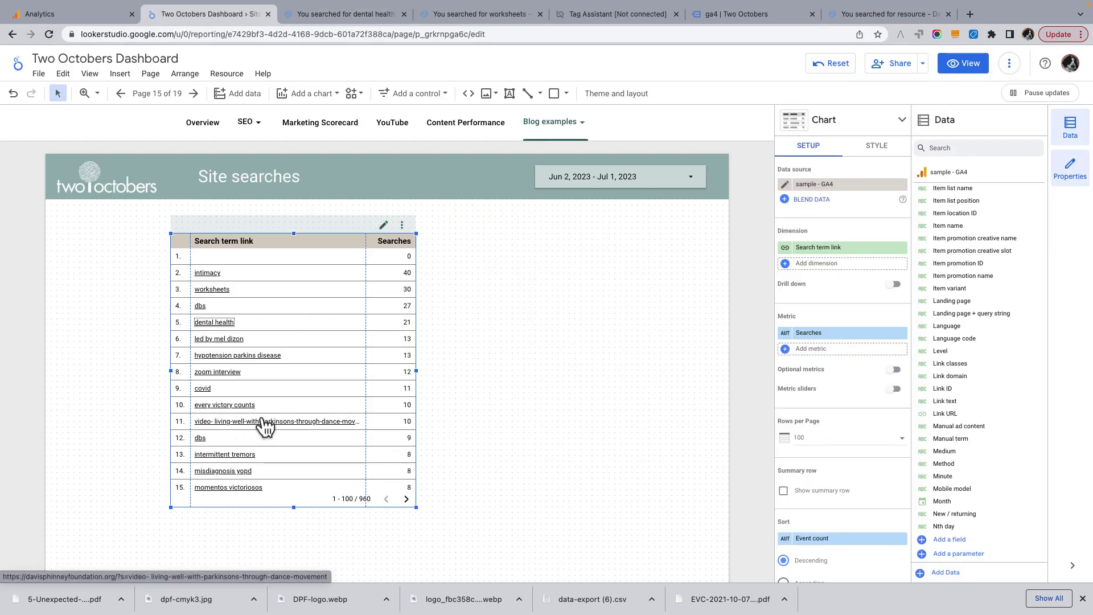
Switch to Google Analytics and create a new detail report without a template from the report library
{"action": "left_click", "coordinate": [77, 14]}
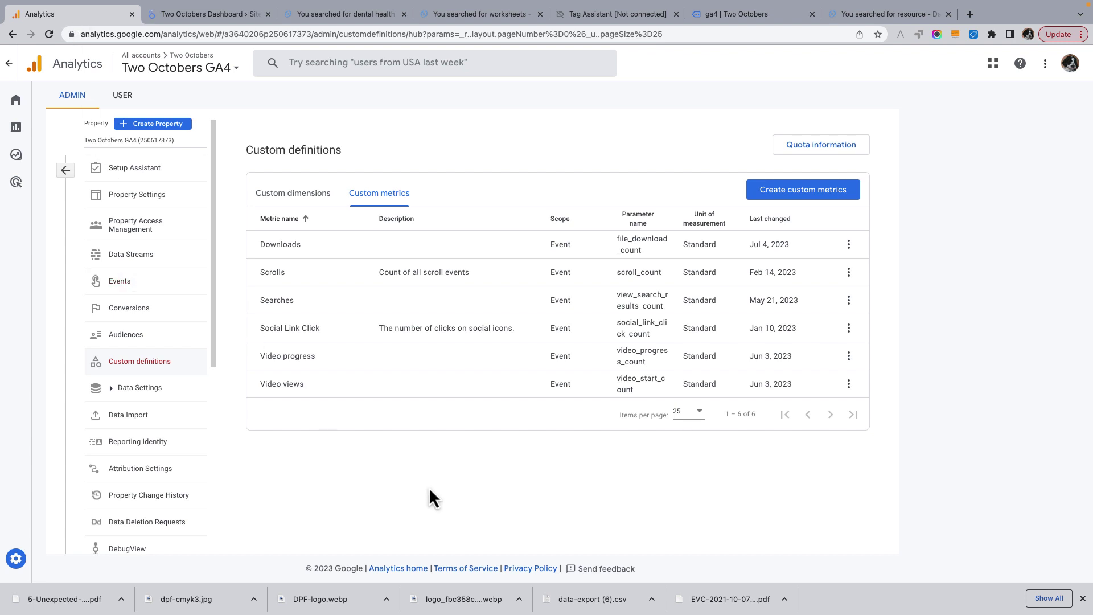
{"action": "left_click", "coordinate": [16, 126]}
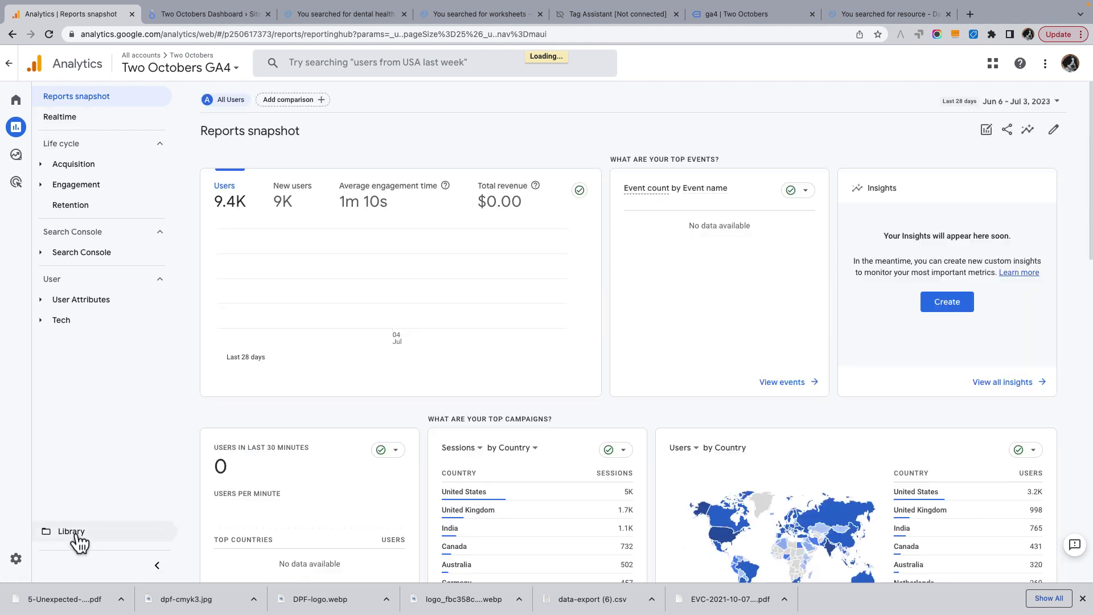
{"action": "left_click", "coordinate": [78, 538]}
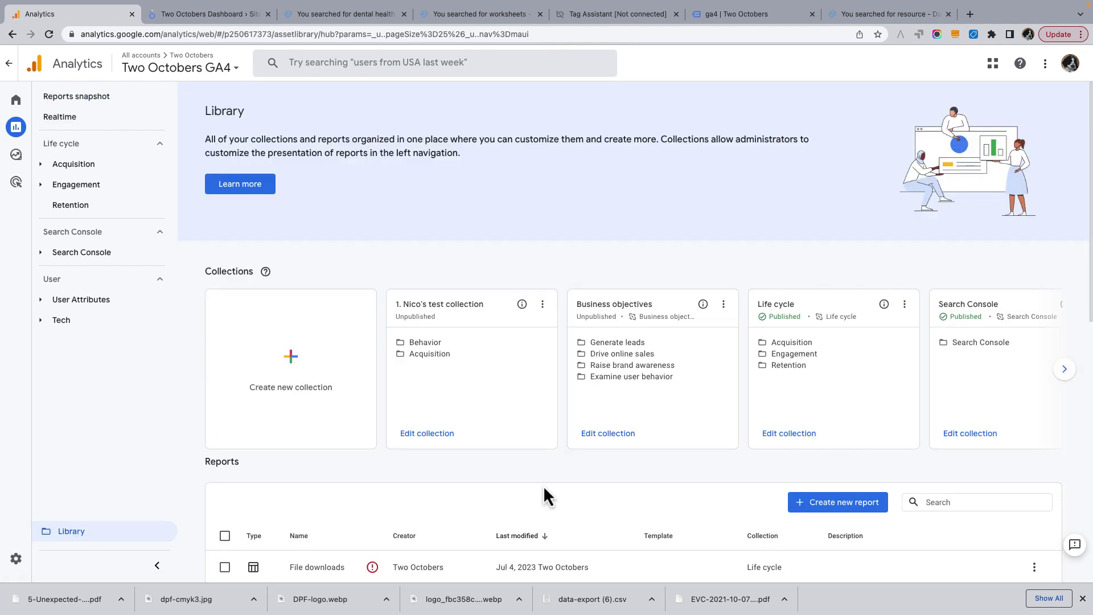
{"action": "scroll", "coordinate": [544, 485], "scroll_direction": "down", "scroll_amount": 5}
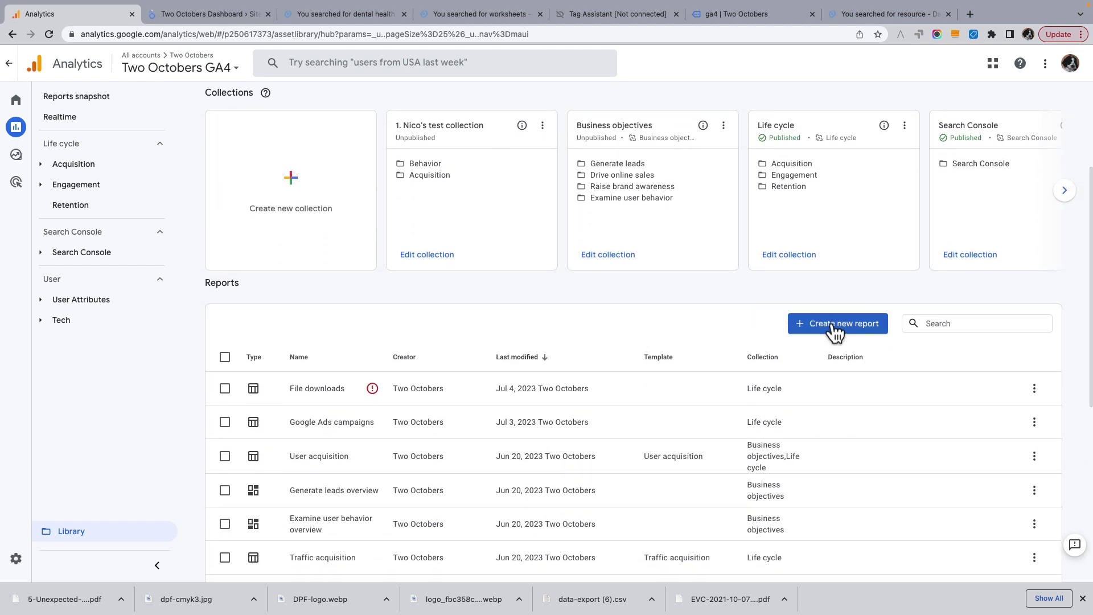
{"action": "left_click", "coordinate": [834, 330]}
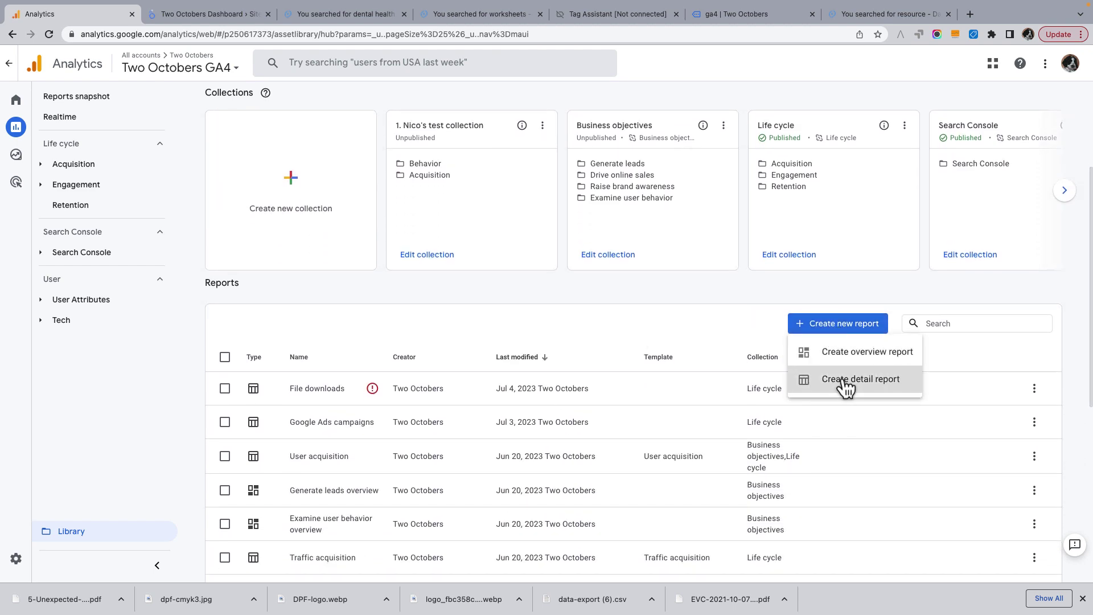
{"action": "left_click", "coordinate": [847, 381]}
{"action": "key", "text": "Escape"}
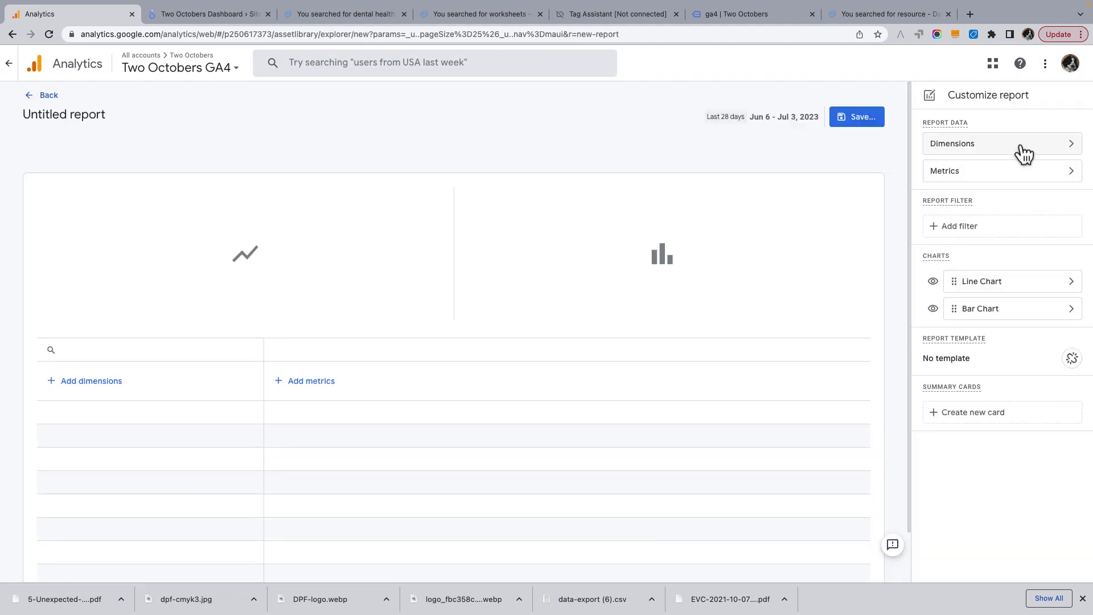
Add Search term as the new report's primary dimension and apply it
{"action": "left_click", "coordinate": [1023, 149]}
{"action": "left_click", "coordinate": [1000, 161]}
{"action": "type", "text": "S"}
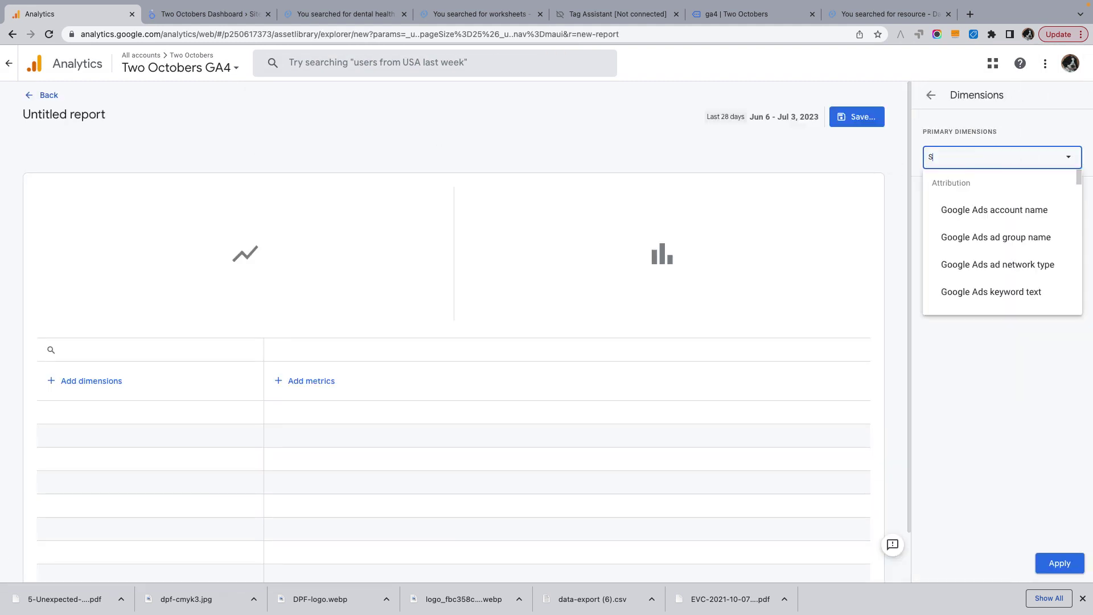
{"action": "type", "text": "earch"}
{"action": "left_click", "coordinate": [973, 209]}
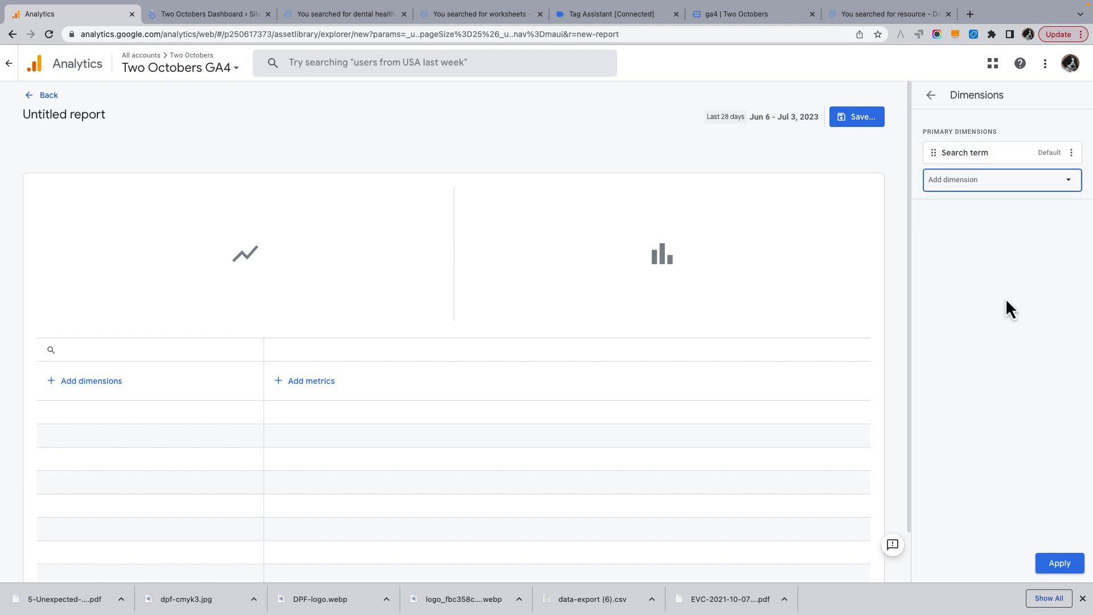
{"action": "left_click", "coordinate": [1063, 564]}
Add the custom Searches metric to the report and apply it
{"action": "left_click", "coordinate": [995, 172]}
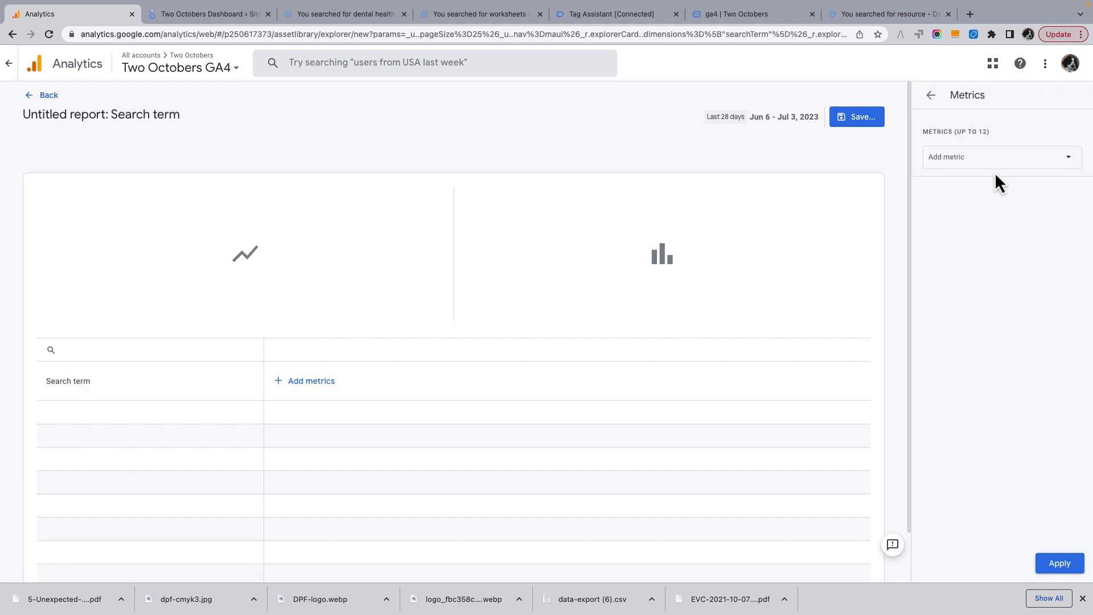
{"action": "left_click", "coordinate": [984, 162]}
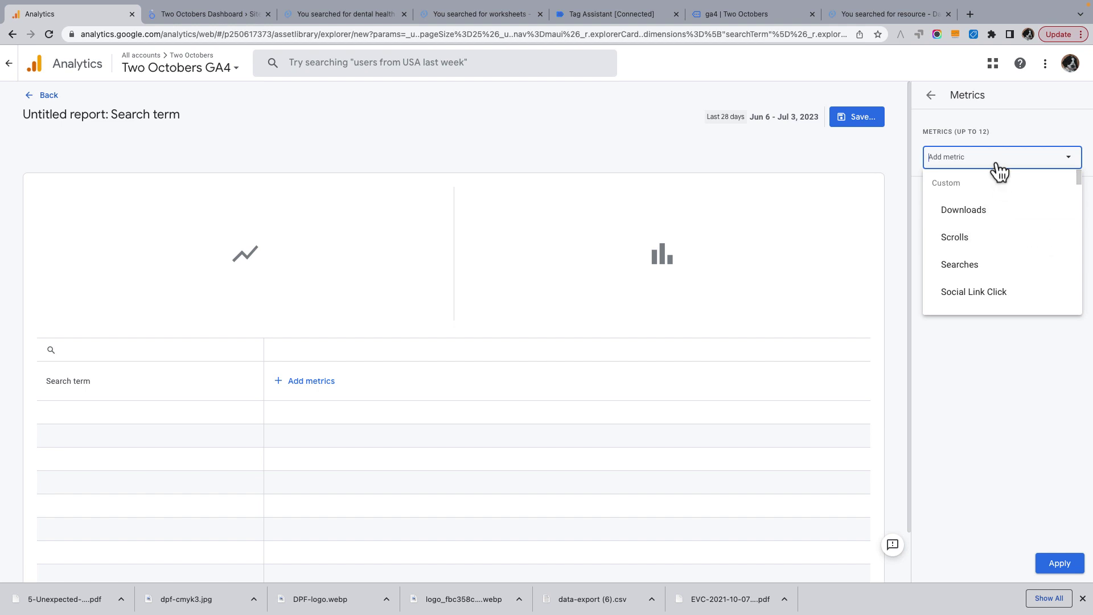
{"action": "left_click", "coordinate": [976, 266]}
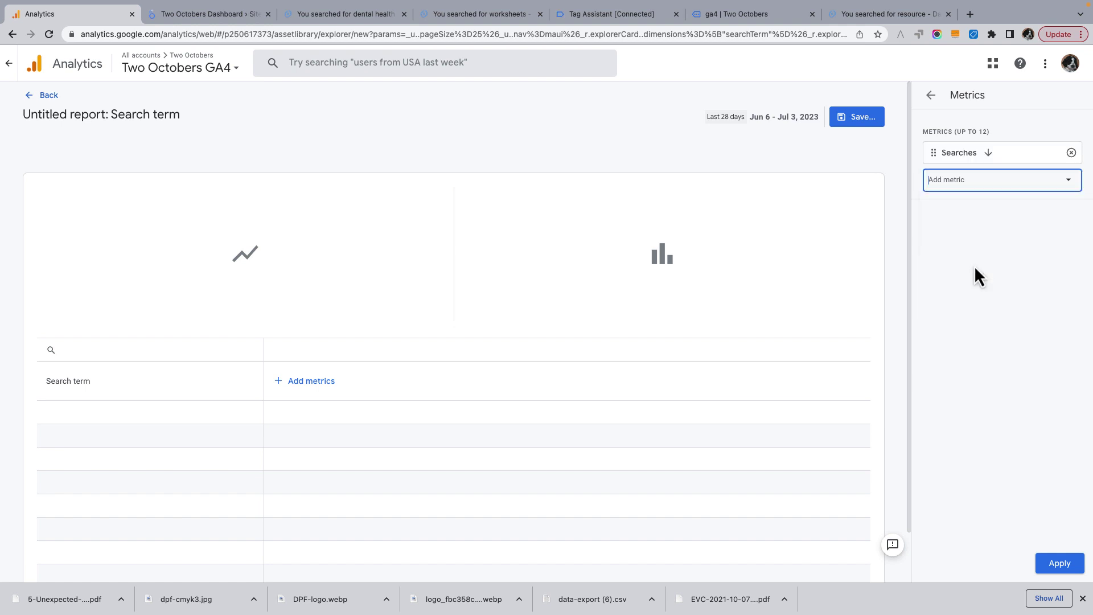
{"action": "left_click", "coordinate": [1054, 561]}
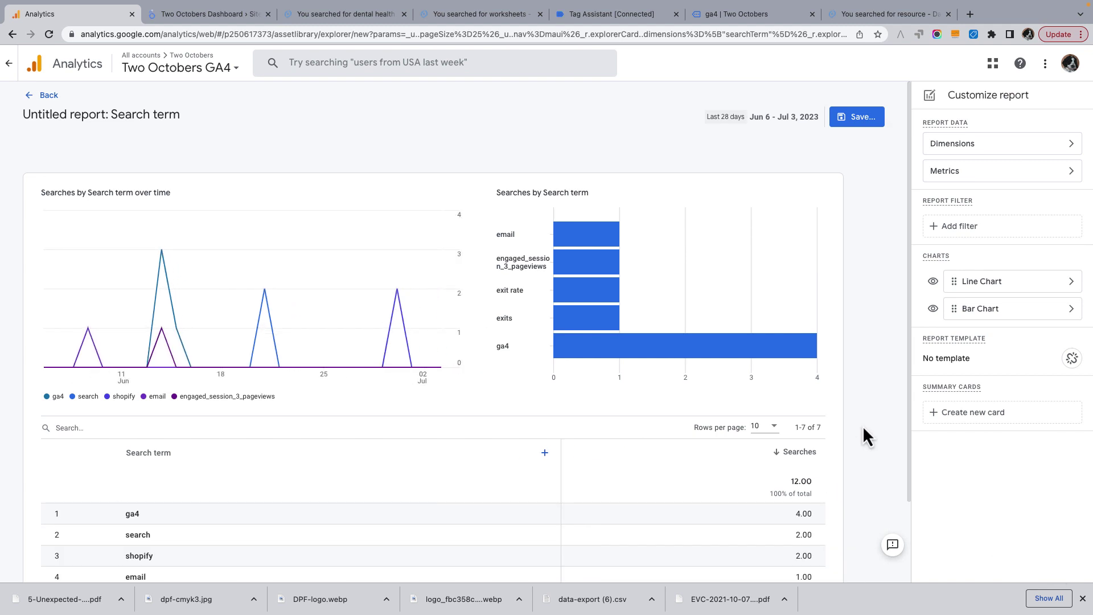
Look over the report's charts and table, save it as "Site searches" and return to the report library
{"action": "scroll", "coordinate": [863, 425], "scroll_direction": "down", "scroll_amount": 3}
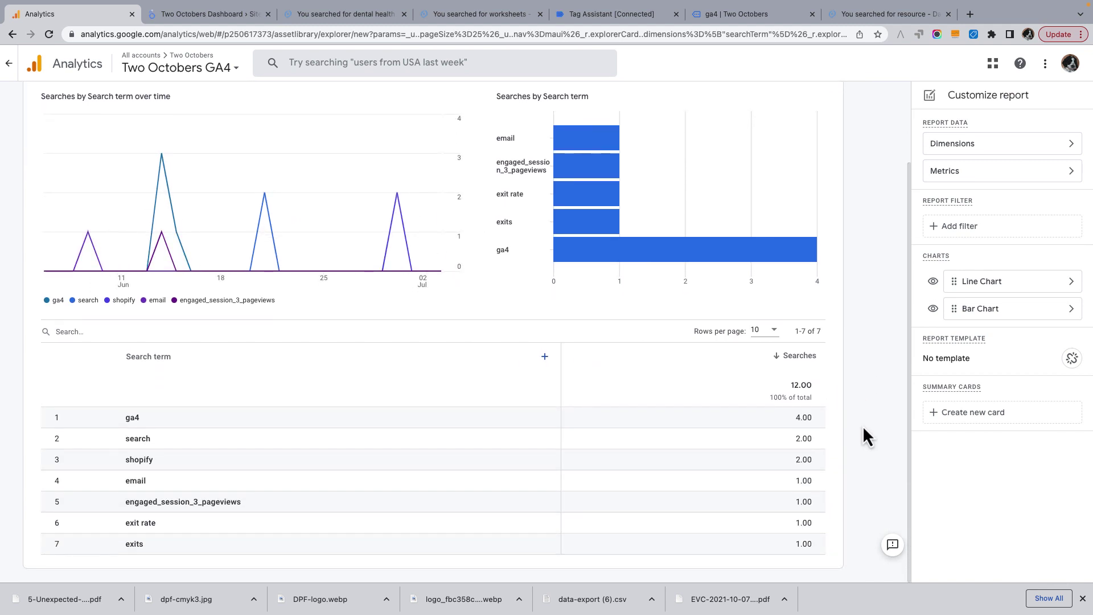
{"action": "scroll", "coordinate": [863, 425], "scroll_direction": "up", "scroll_amount": 1}
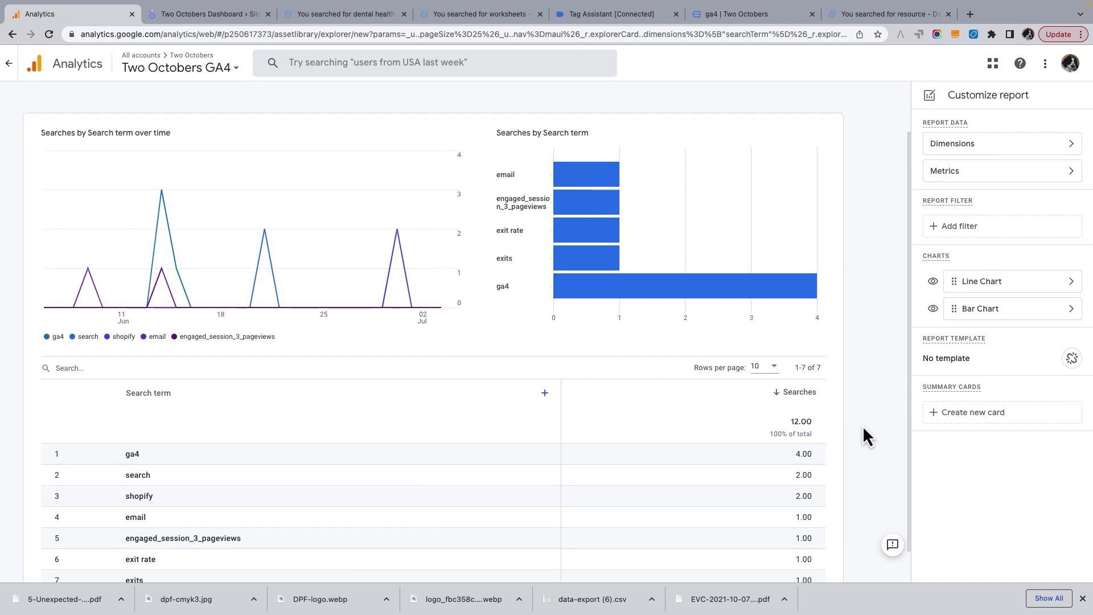
{"action": "scroll", "coordinate": [860, 424], "scroll_direction": "down", "scroll_amount": 1}
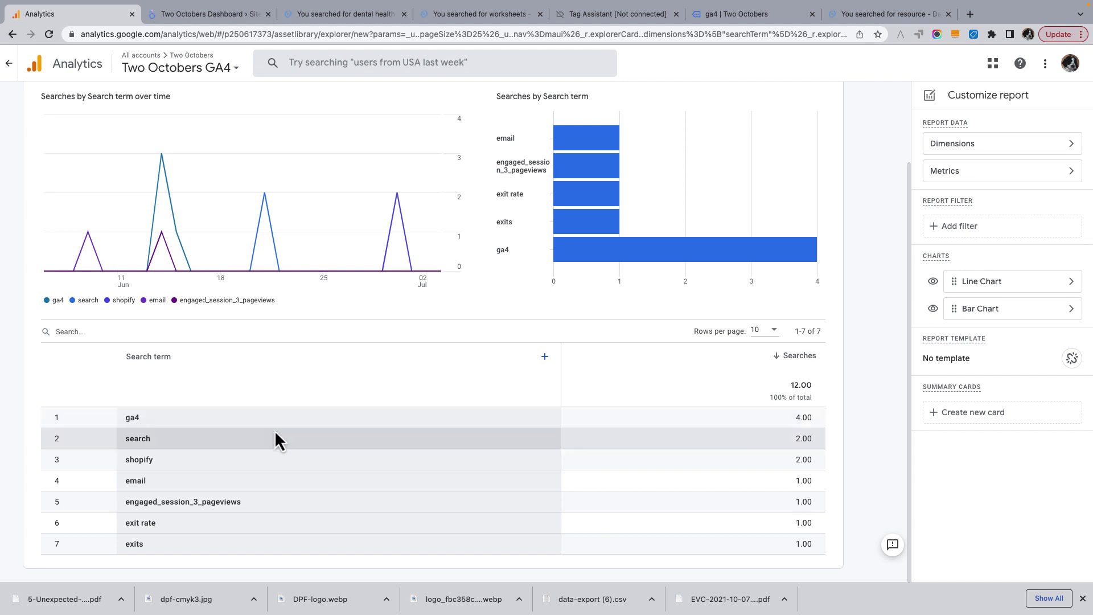
{"action": "scroll", "coordinate": [402, 436], "scroll_direction": "up", "scroll_amount": 3}
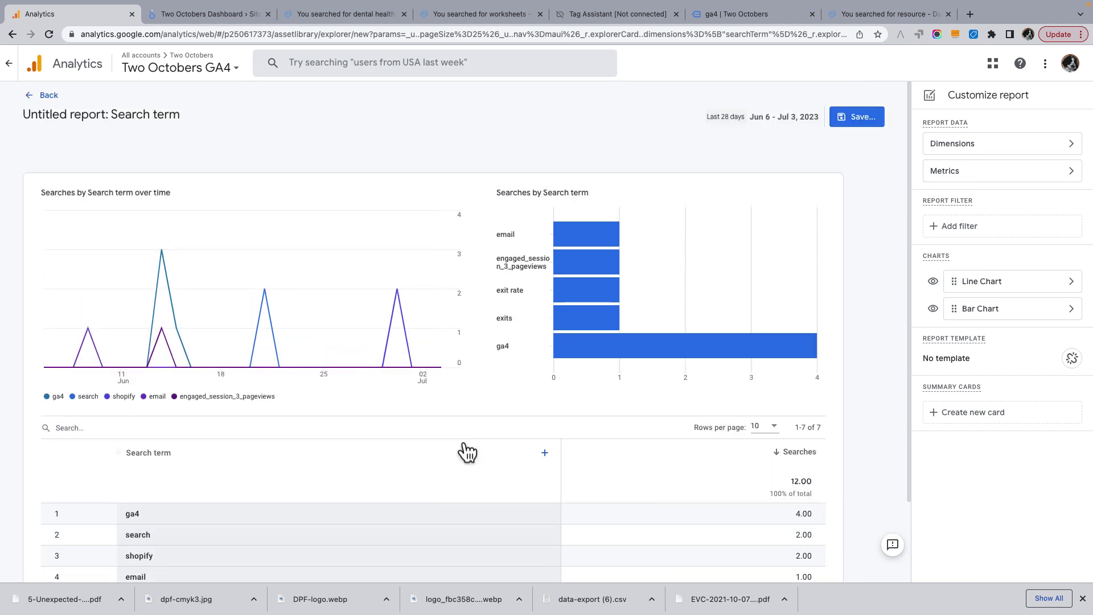
{"action": "left_click", "coordinate": [859, 117]}
{"action": "type", "text": "S"}
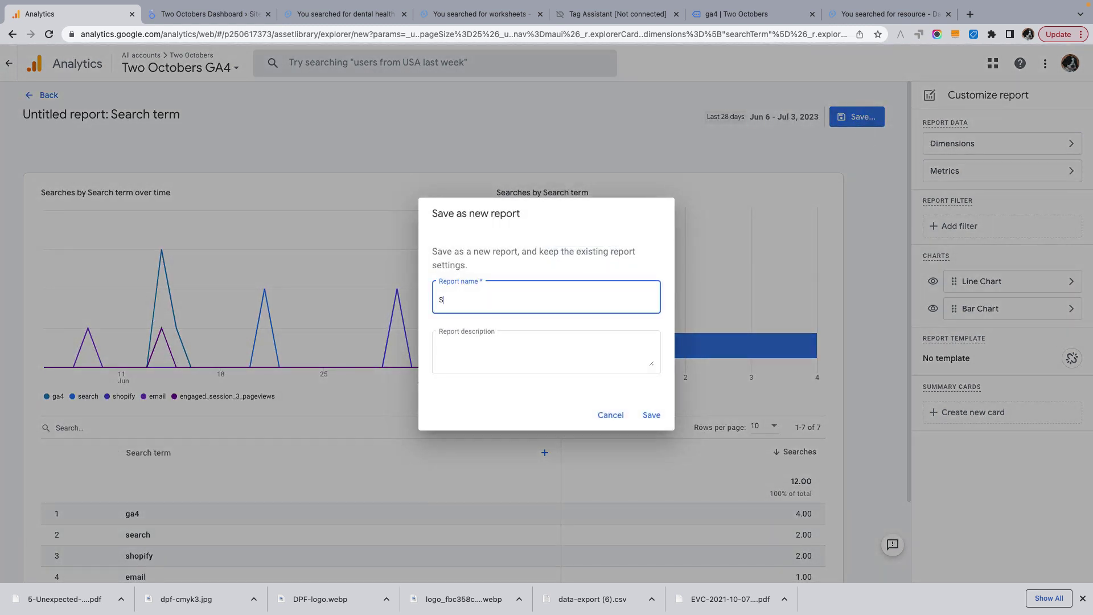
{"action": "type", "text": "ite searches"}
{"action": "left_click", "coordinate": [650, 417]}
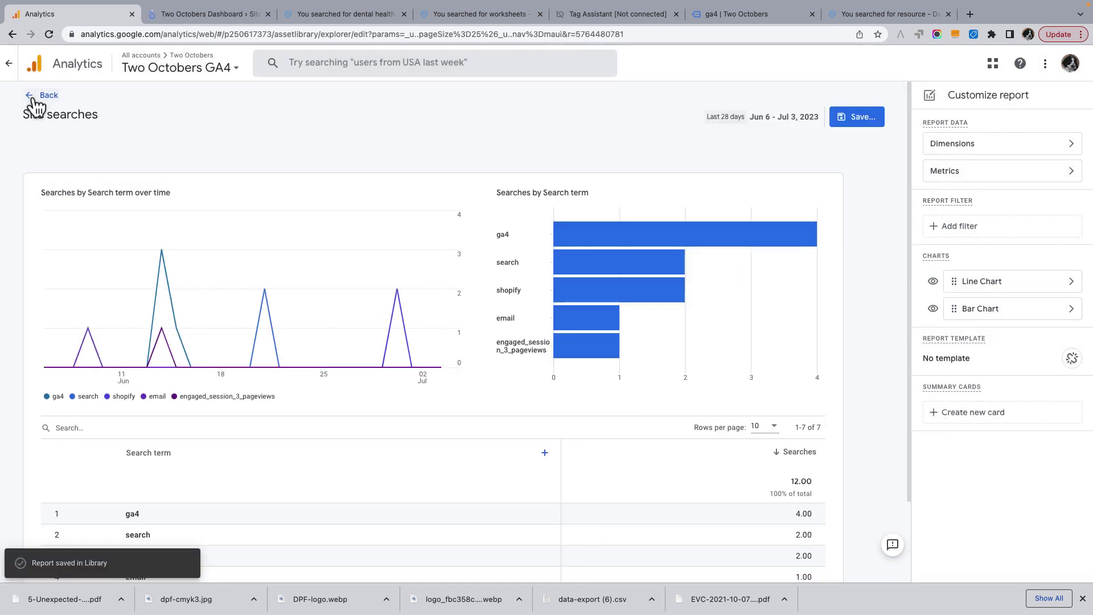
{"action": "left_click", "coordinate": [34, 96]}
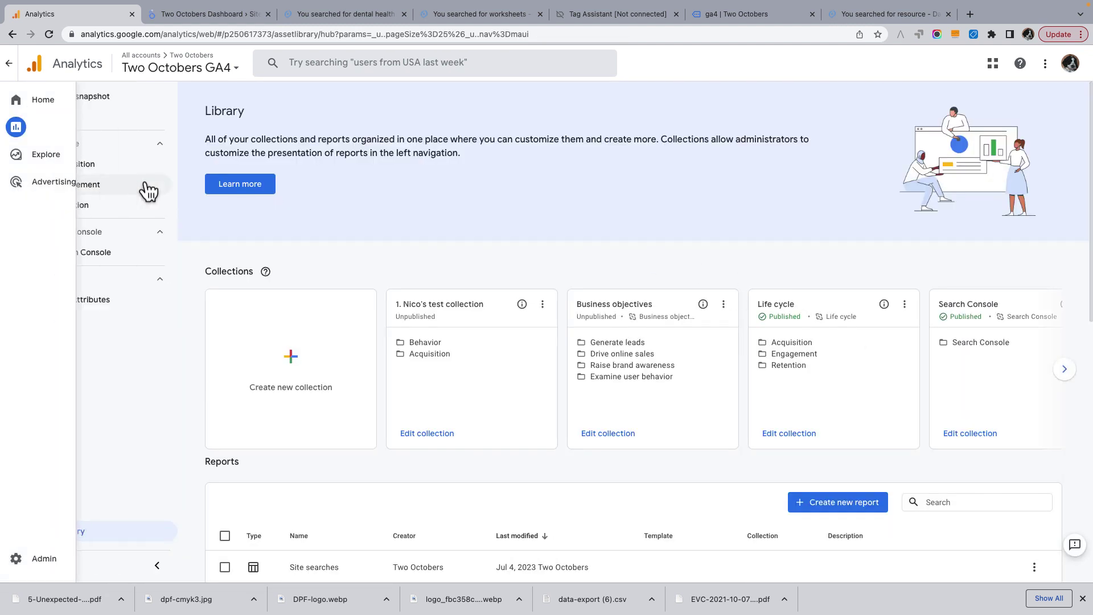
Edit the Life cycle collection and add the Site searches detail report to its Engagement topic, directly below Video views
{"action": "left_click", "coordinate": [42, 186]}
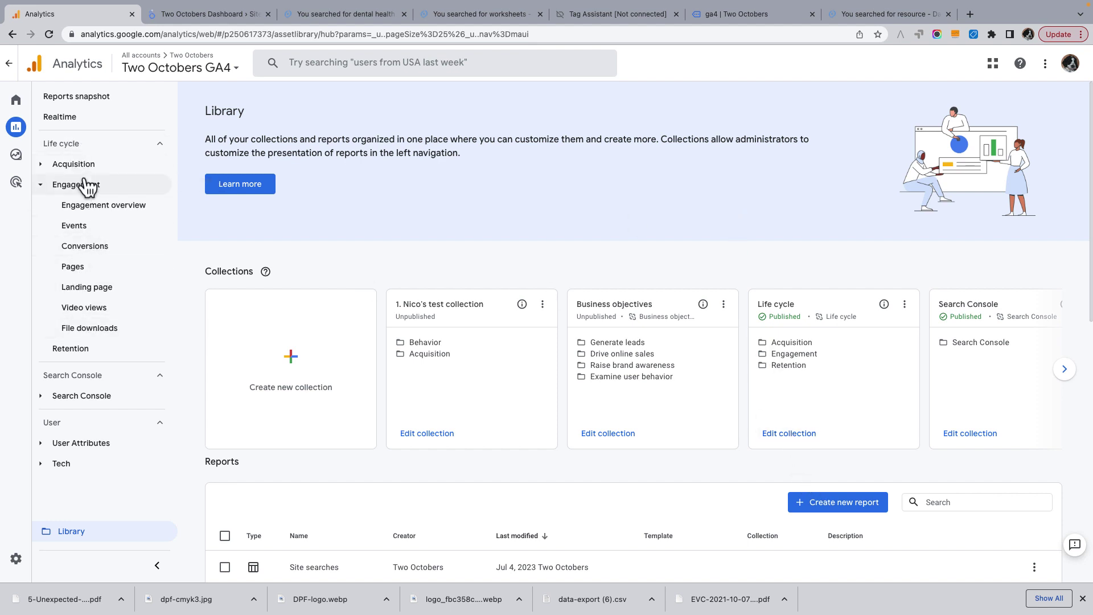
{"action": "left_click", "coordinate": [798, 435]}
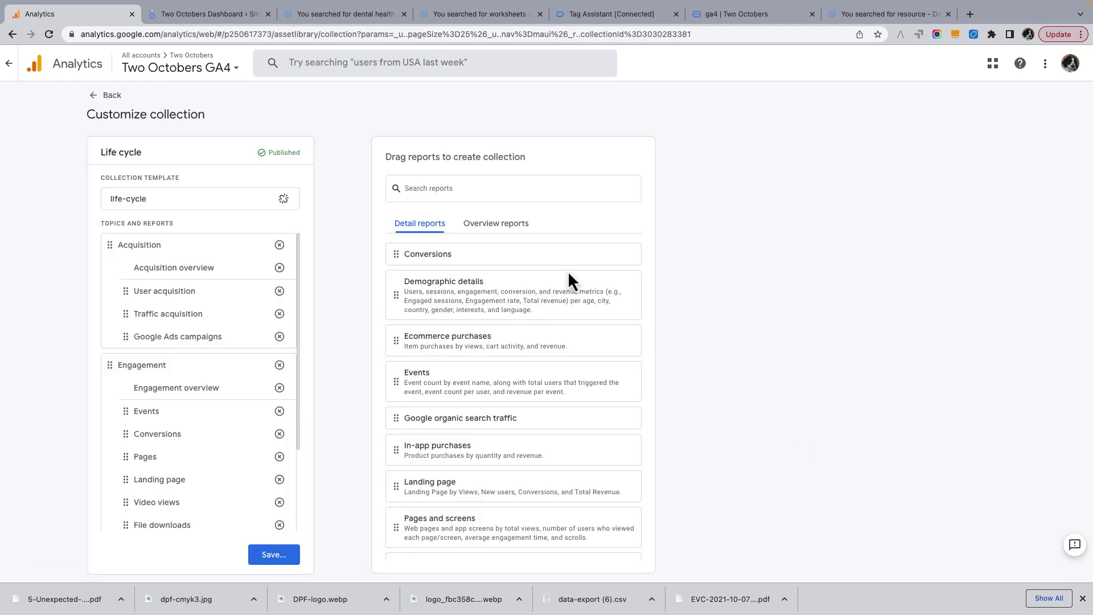
{"action": "left_click", "coordinate": [498, 185]}
{"action": "type", "text": "site"}
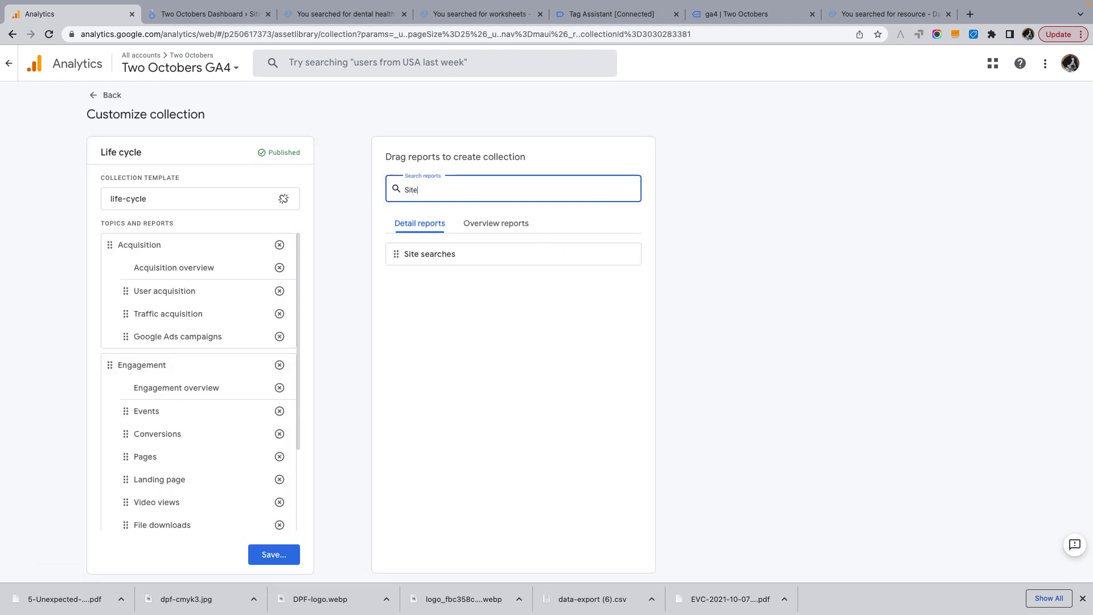
{"action": "left_click_drag", "start_coordinate": [397, 257], "coordinate": [136, 534]}
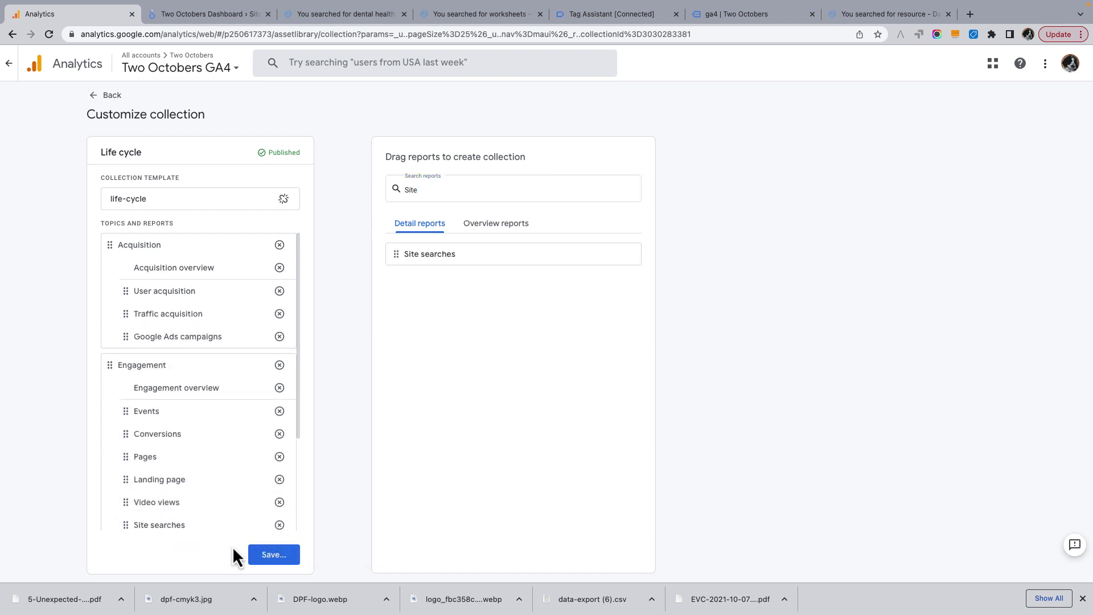
Save the changes to the current collection, return to the library and expand the Engagement reports in the navigation
{"action": "left_click", "coordinate": [277, 557]}
{"action": "left_click", "coordinate": [310, 503]}
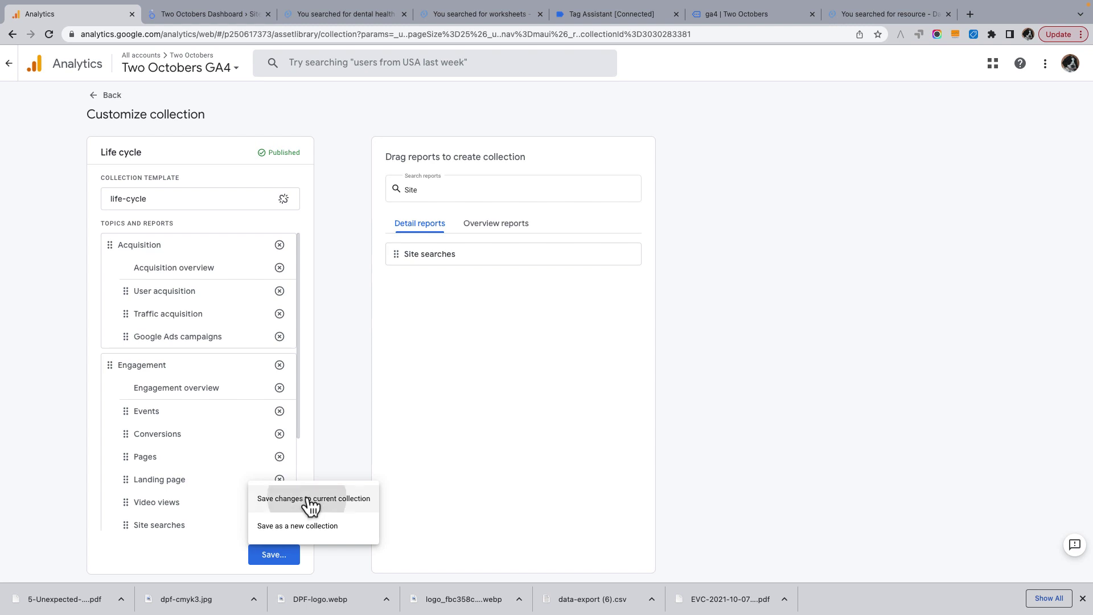
{"action": "left_click", "coordinate": [106, 95]}
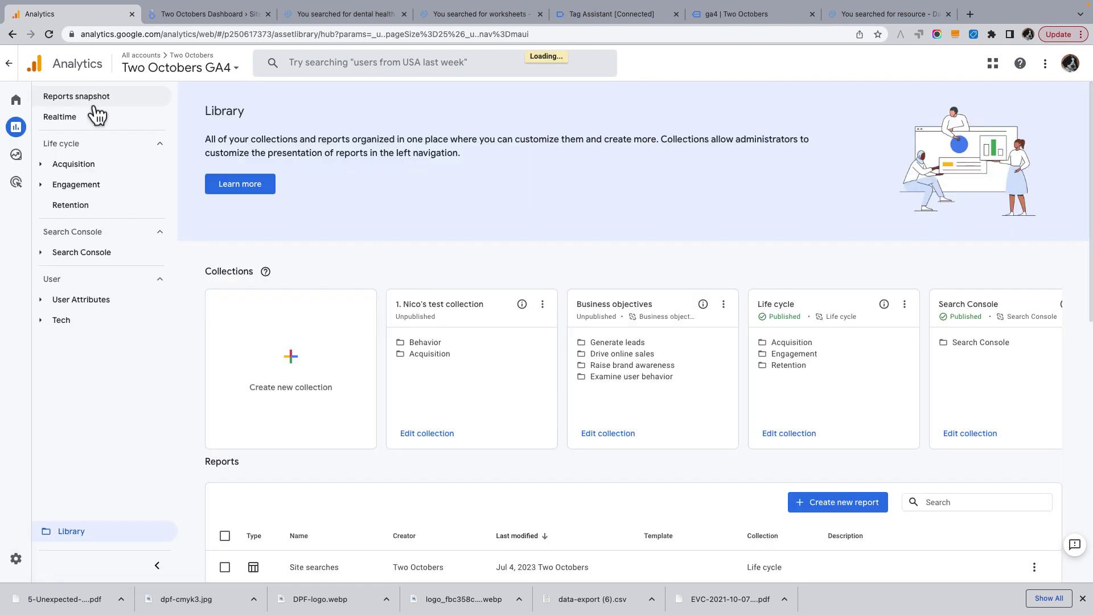
{"action": "left_click", "coordinate": [74, 186]}
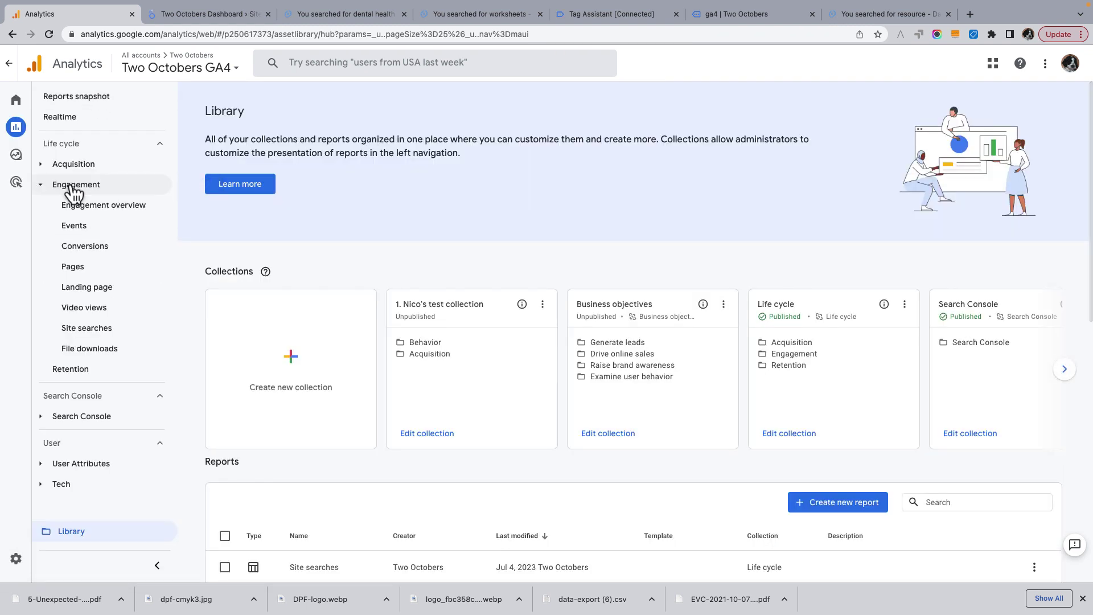